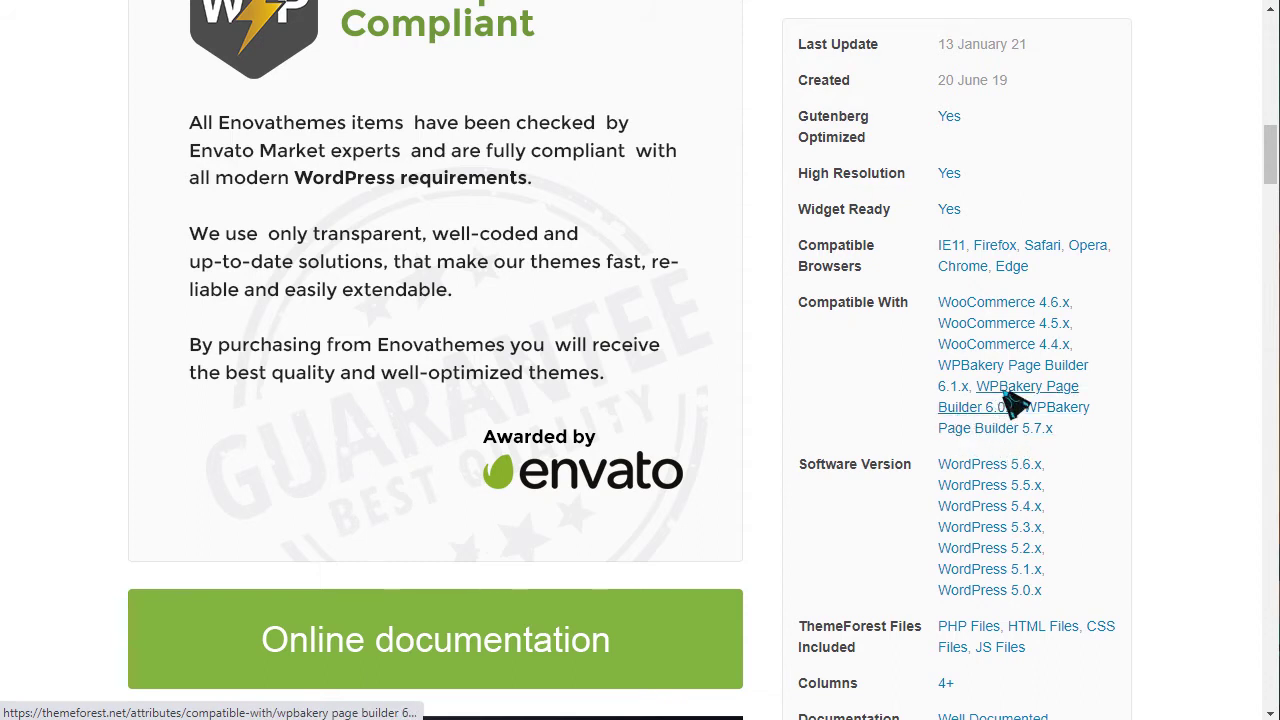
# Step: Review the Mobimax theme's compatibility details, feature descriptions and live demo storefront on ThemeForest
pyautogui.scroll(-3, 1086, 409)
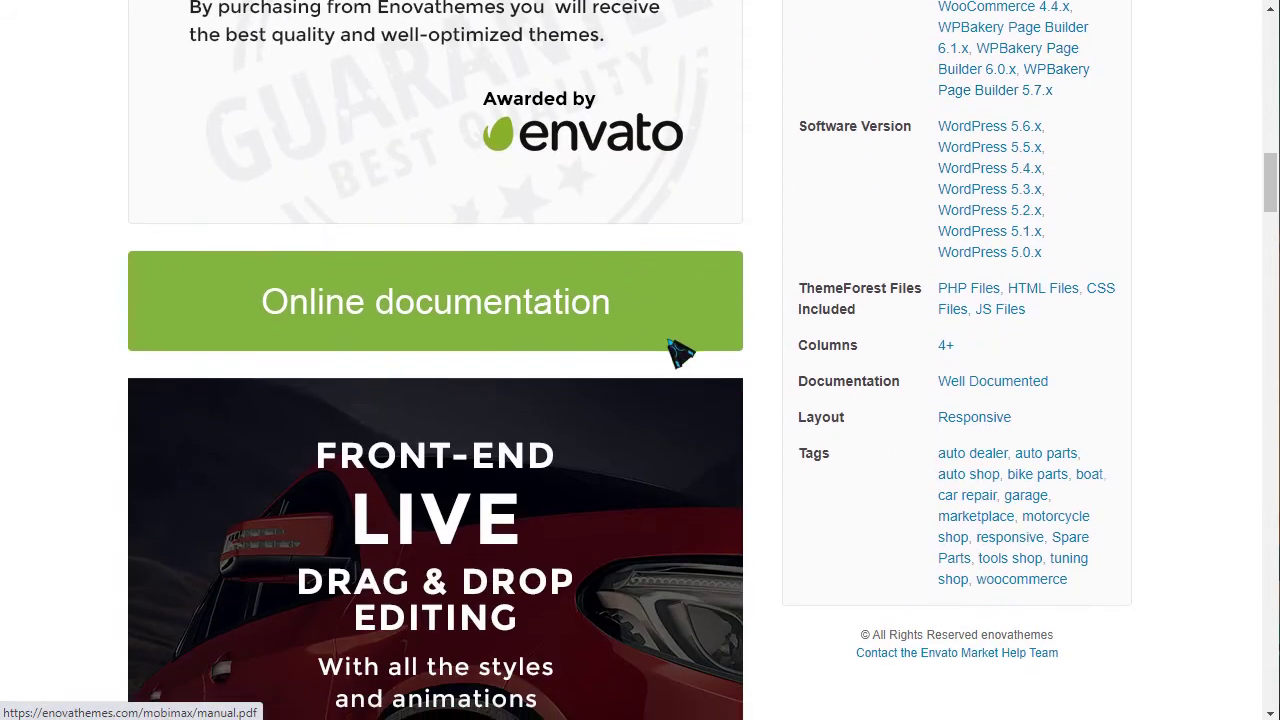
pyautogui.scroll(-1, 503, 263)
pyautogui.scroll(-3, 531, 271)
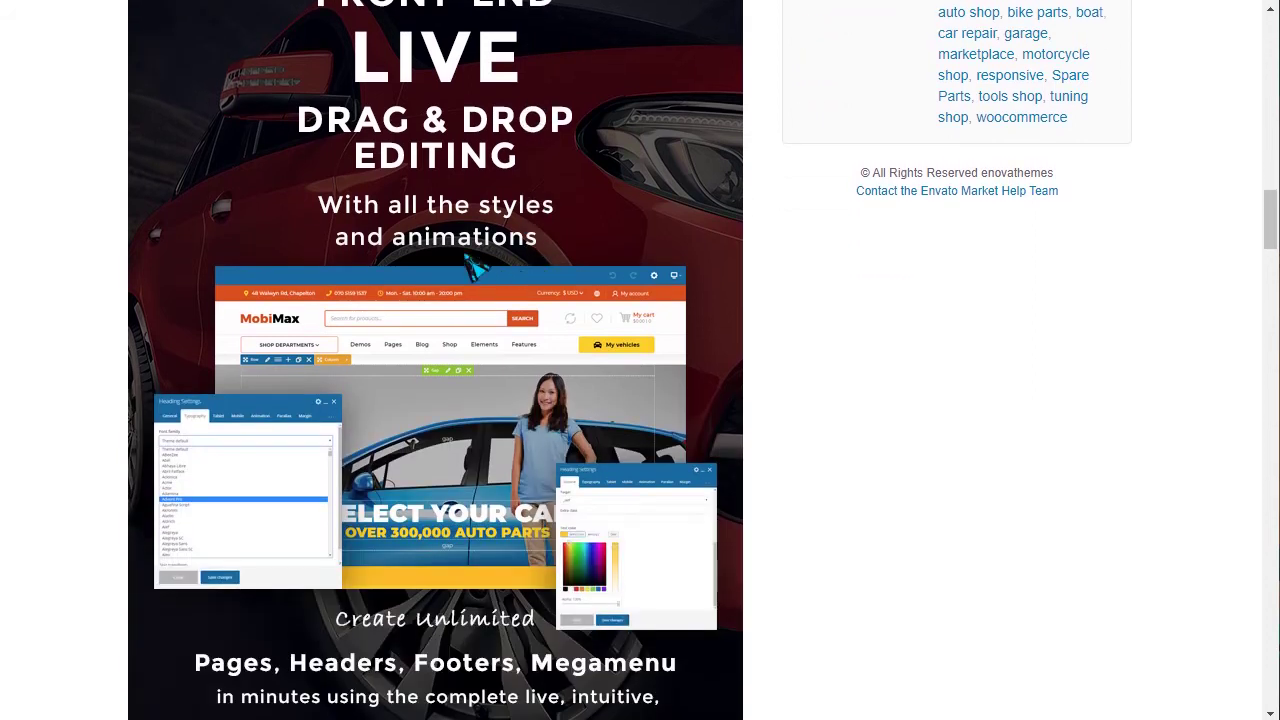
pyautogui.scroll(-1, 460, 245)
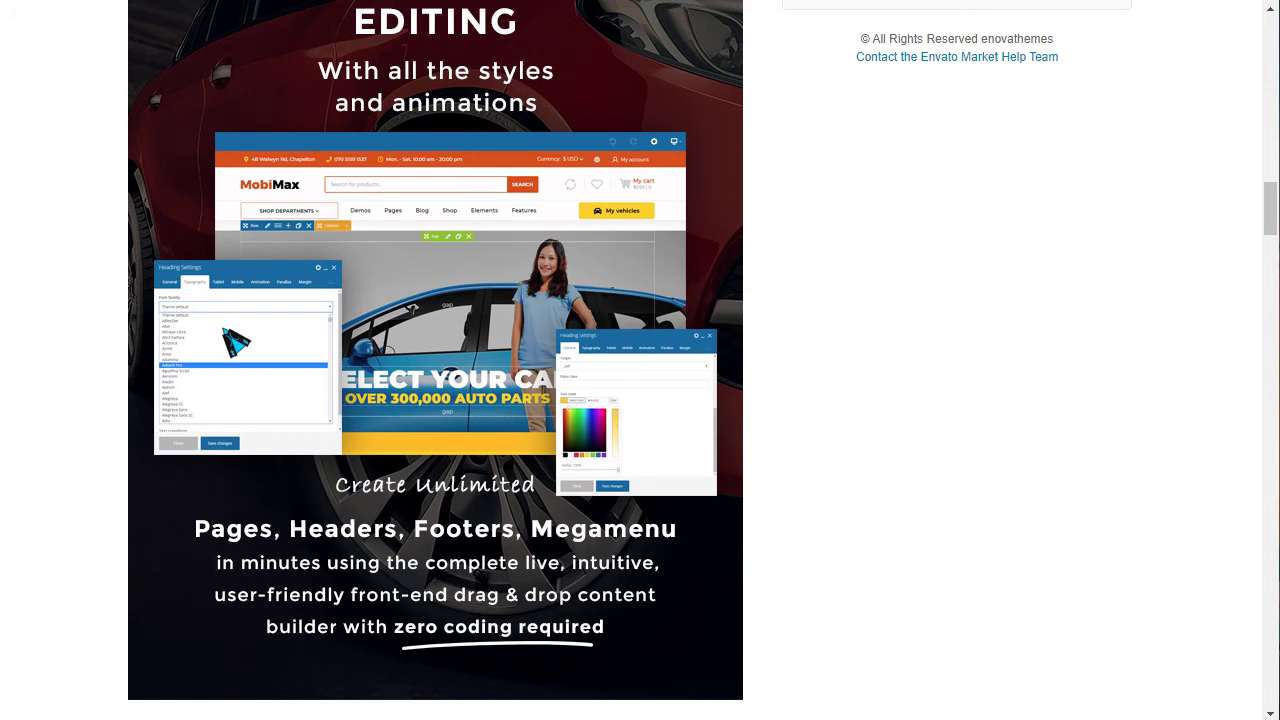
pyautogui.scroll(-1, 235, 340)
pyautogui.scroll(-4, 500, 229)
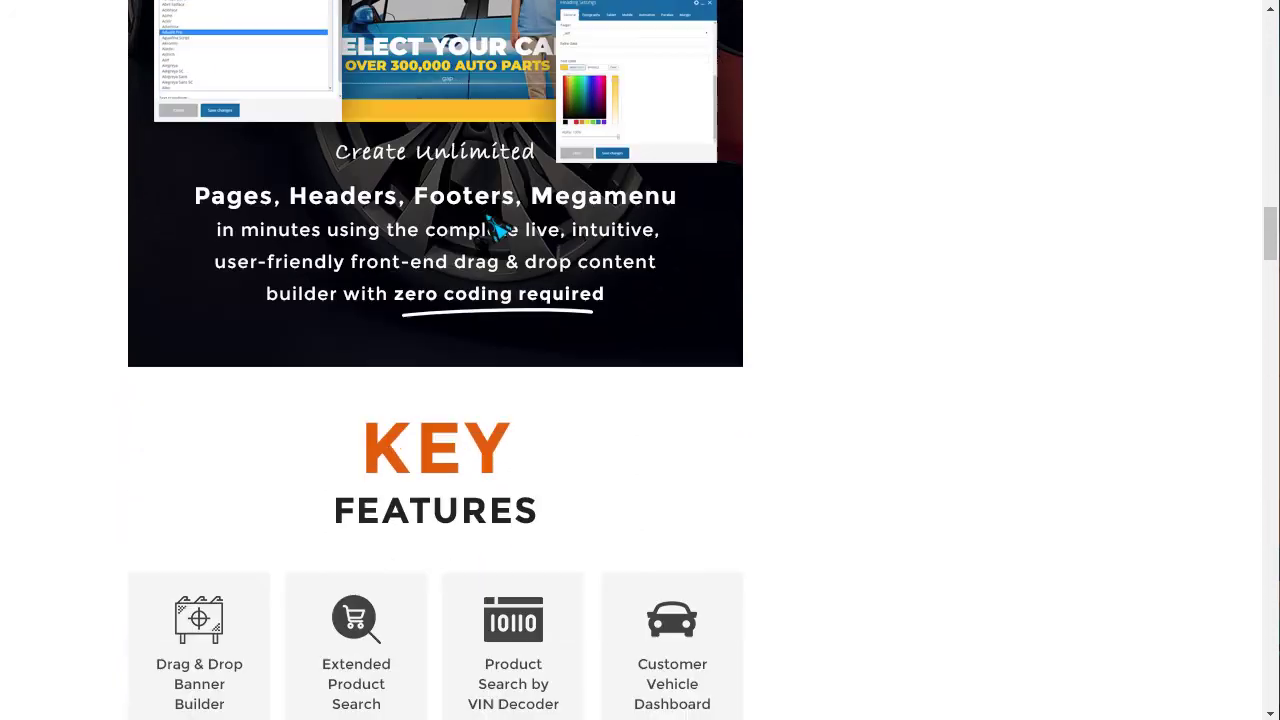
pyautogui.moveTo(1276, 255); pyautogui.dragTo(1270, 40)
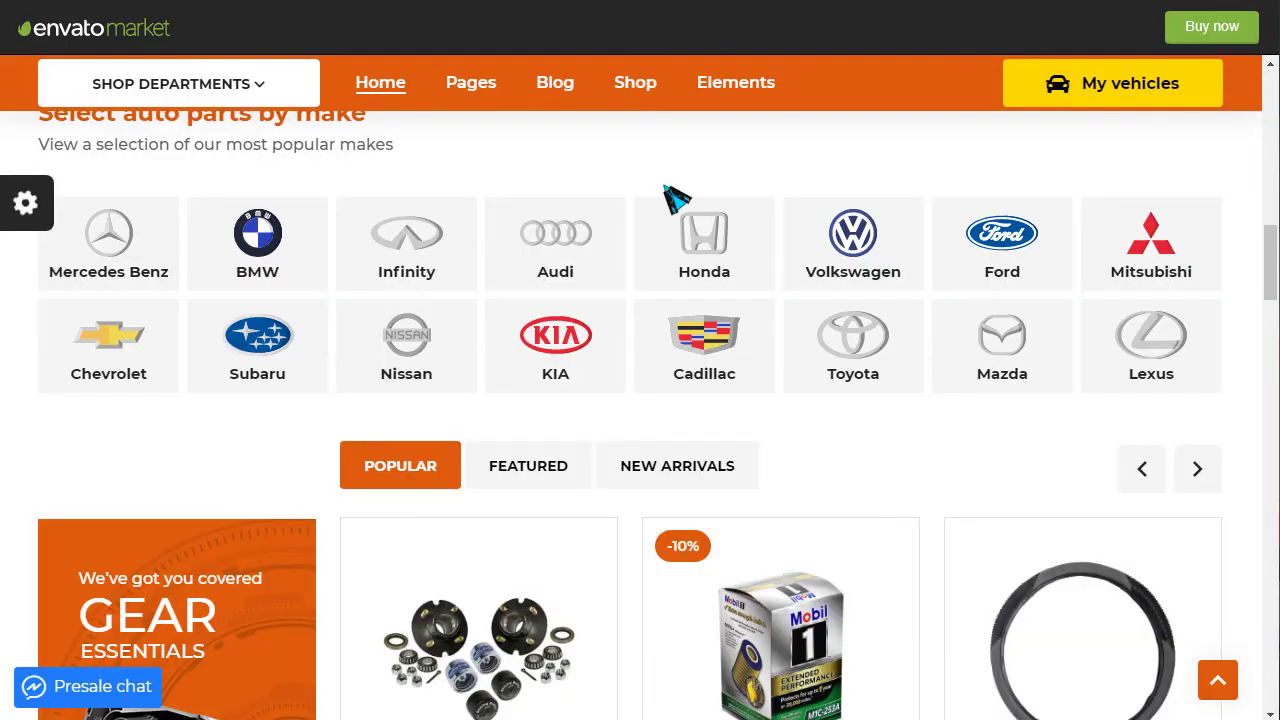
pyautogui.scroll(-9, 600, 337)
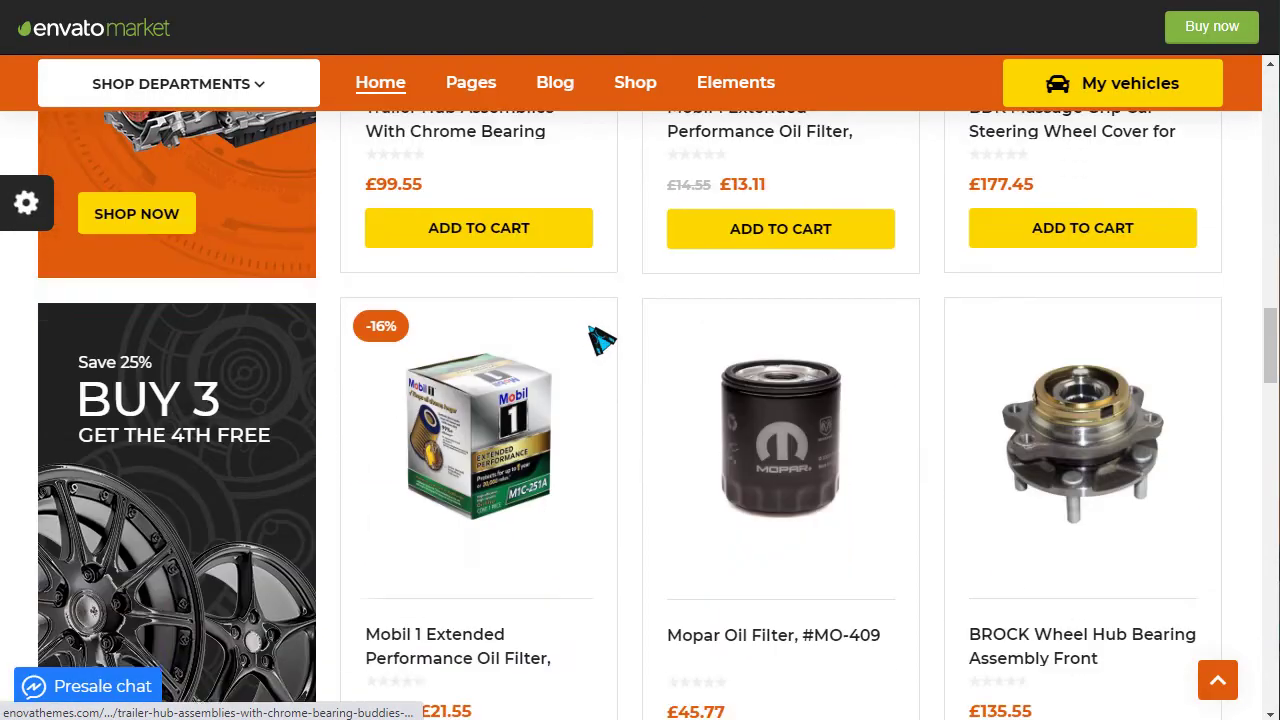
pyautogui.scroll(-8, 600, 337)
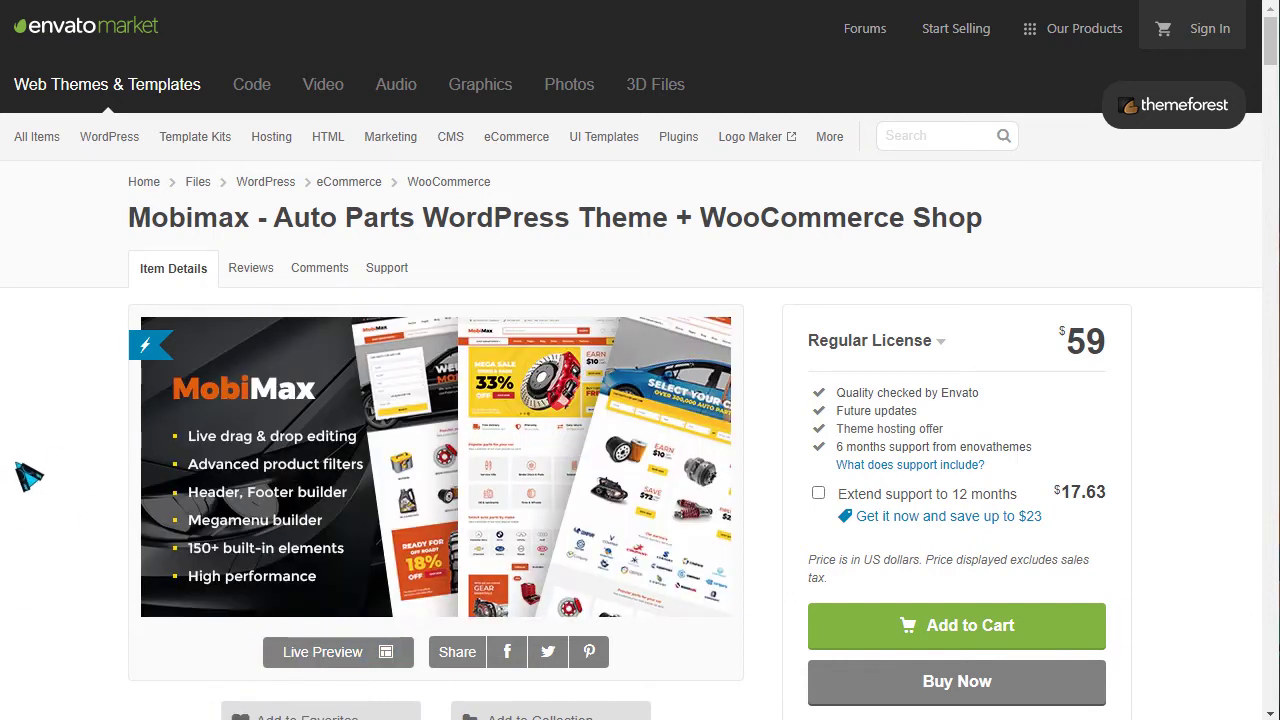
pyautogui.scroll(-1, 36, 462)
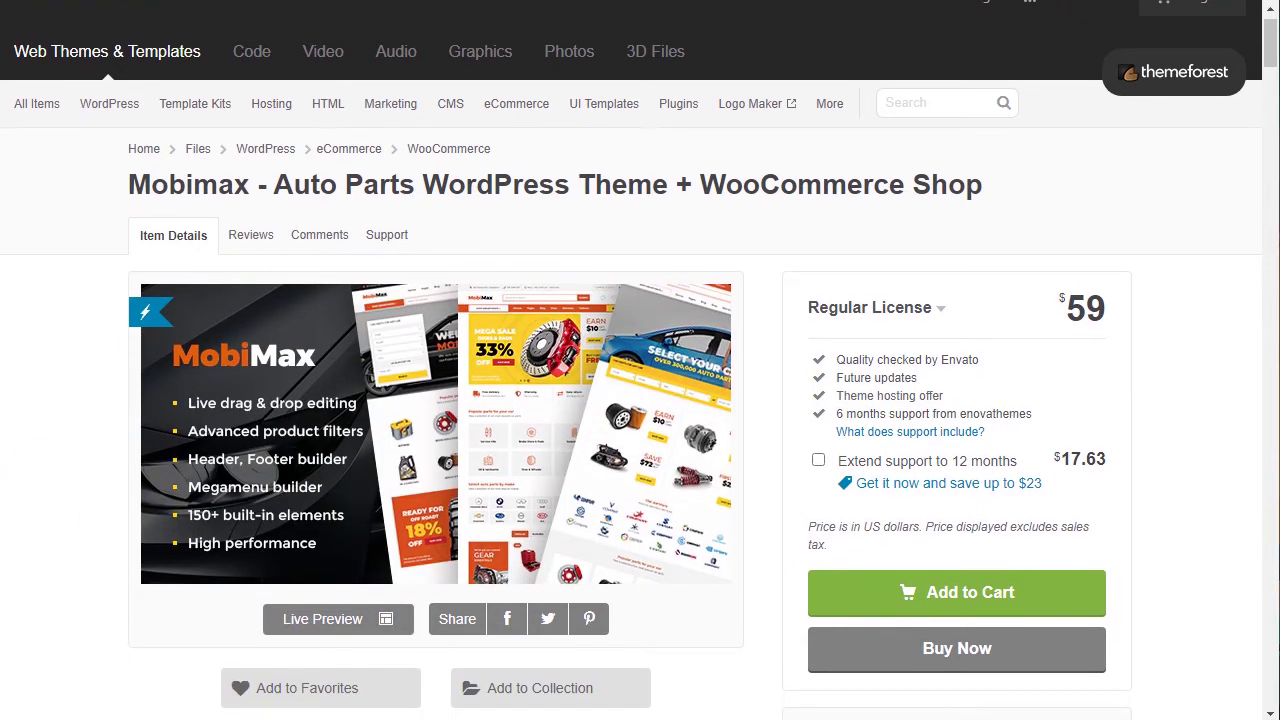
# Step: Switch to the WordPress admin and install a new theme by uploading mobimax.zip from the Desktop
pyautogui.hotkey('ctrl', 'Tab')
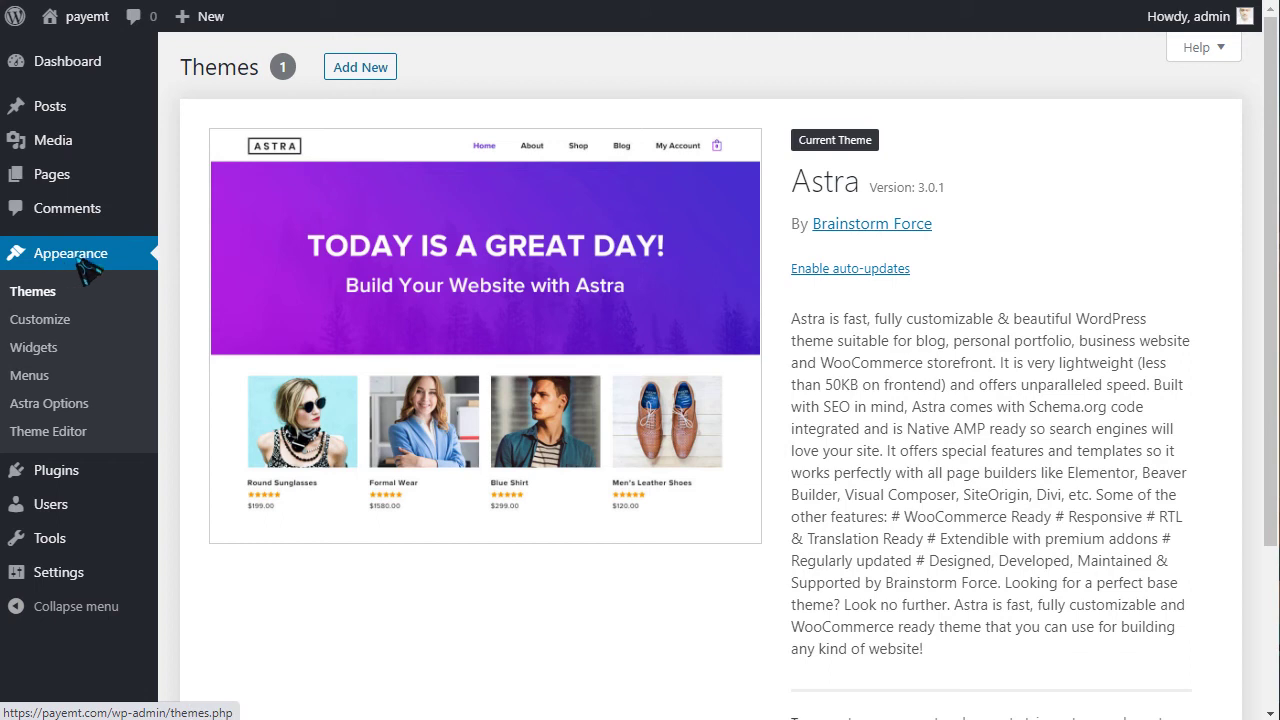
pyautogui.click(364, 68)
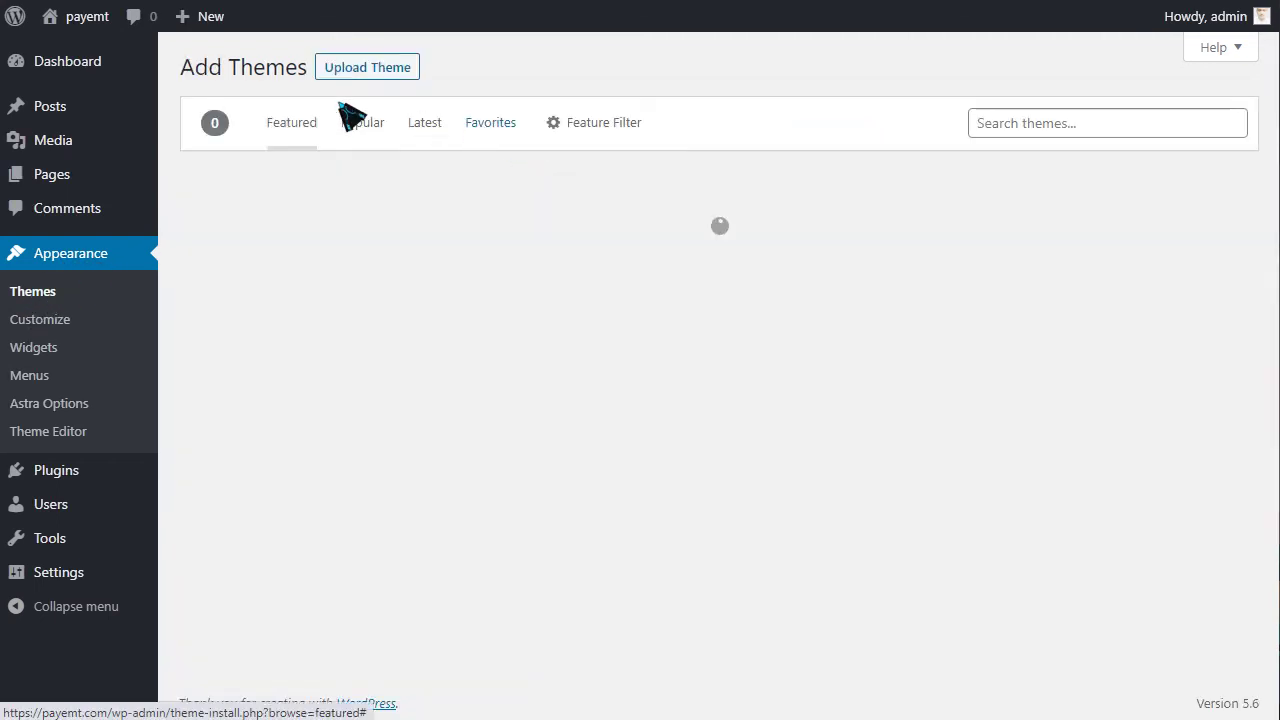
pyautogui.click(367, 70)
pyautogui.click(600, 248)
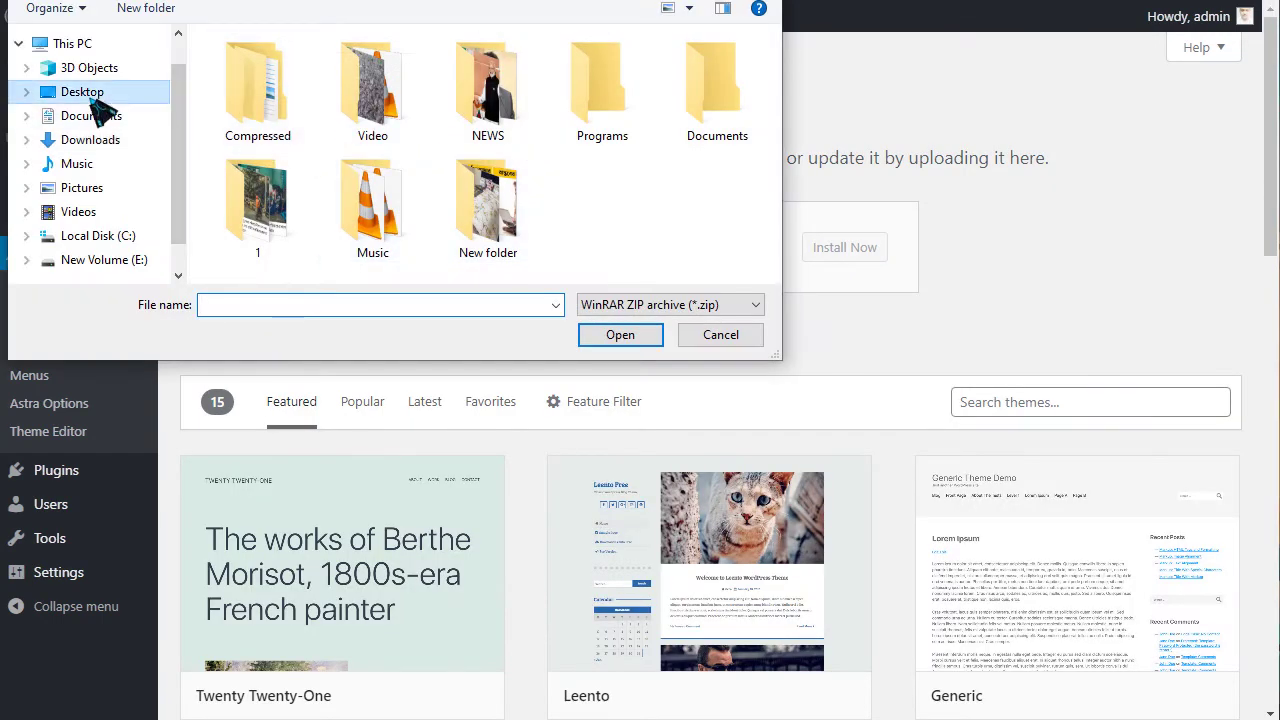
pyautogui.click(130, 96)
pyautogui.click(262, 100)
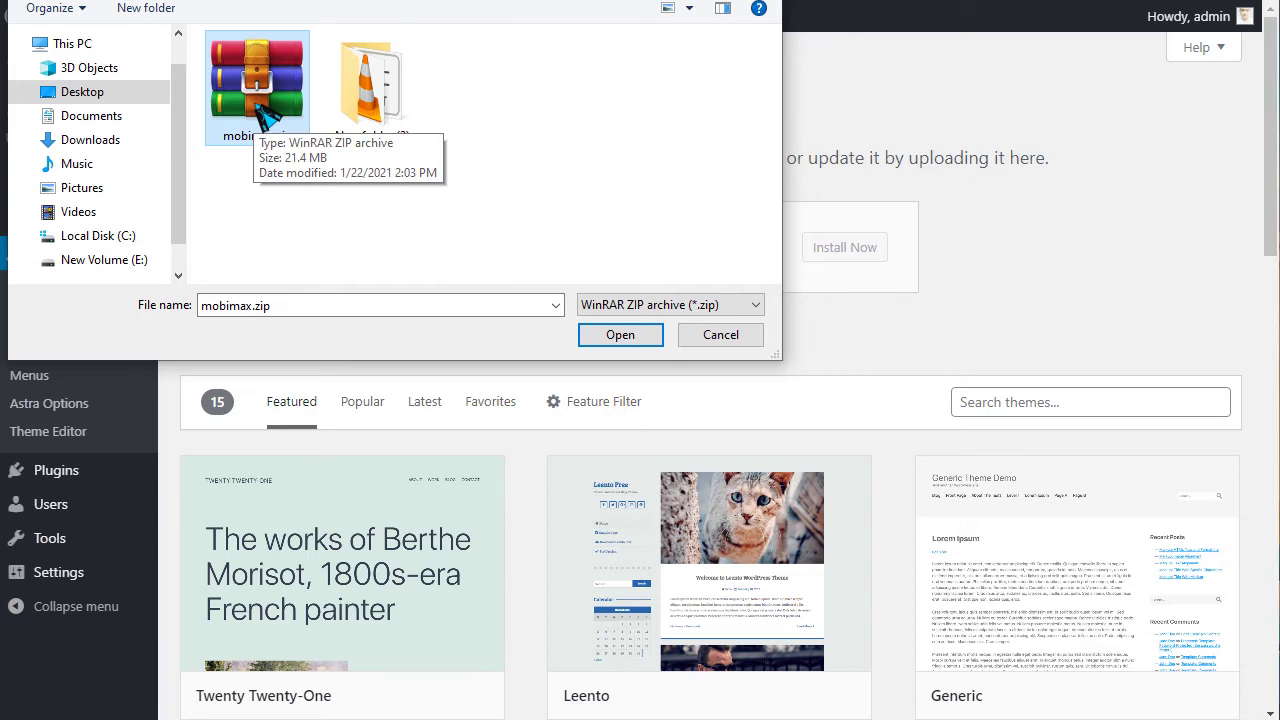
pyautogui.click(620, 335)
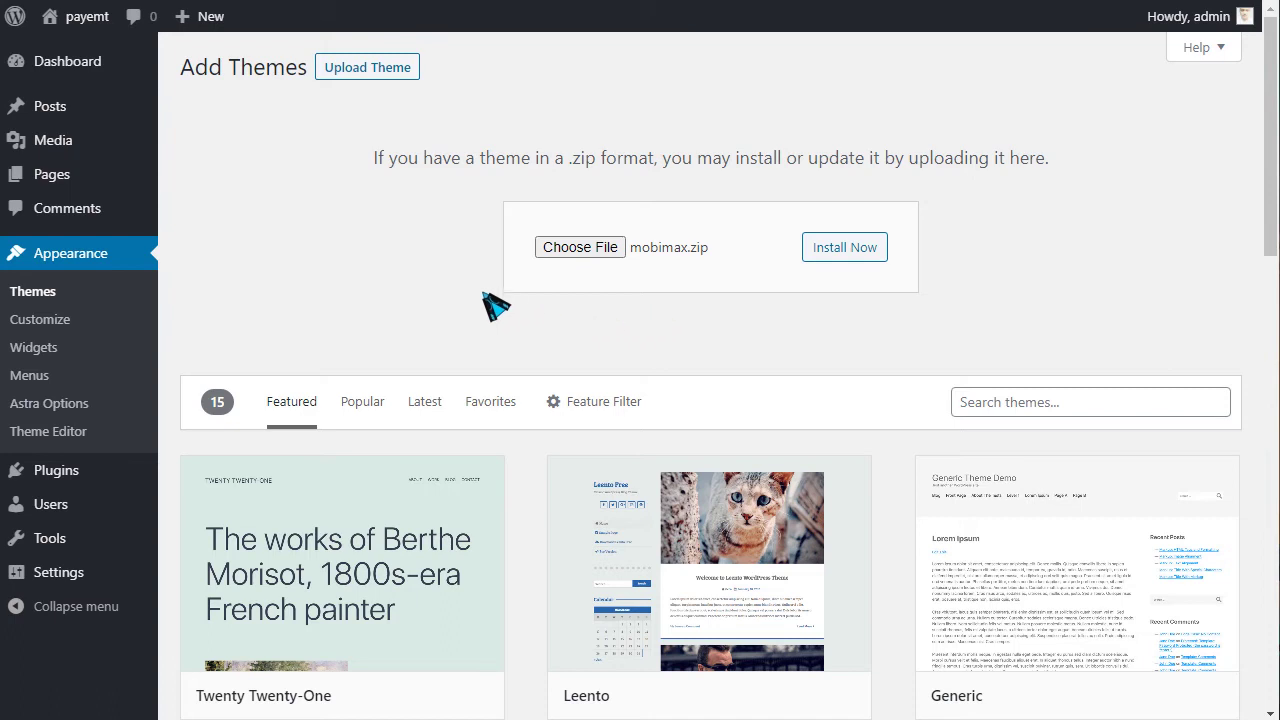
pyautogui.click(842, 254)
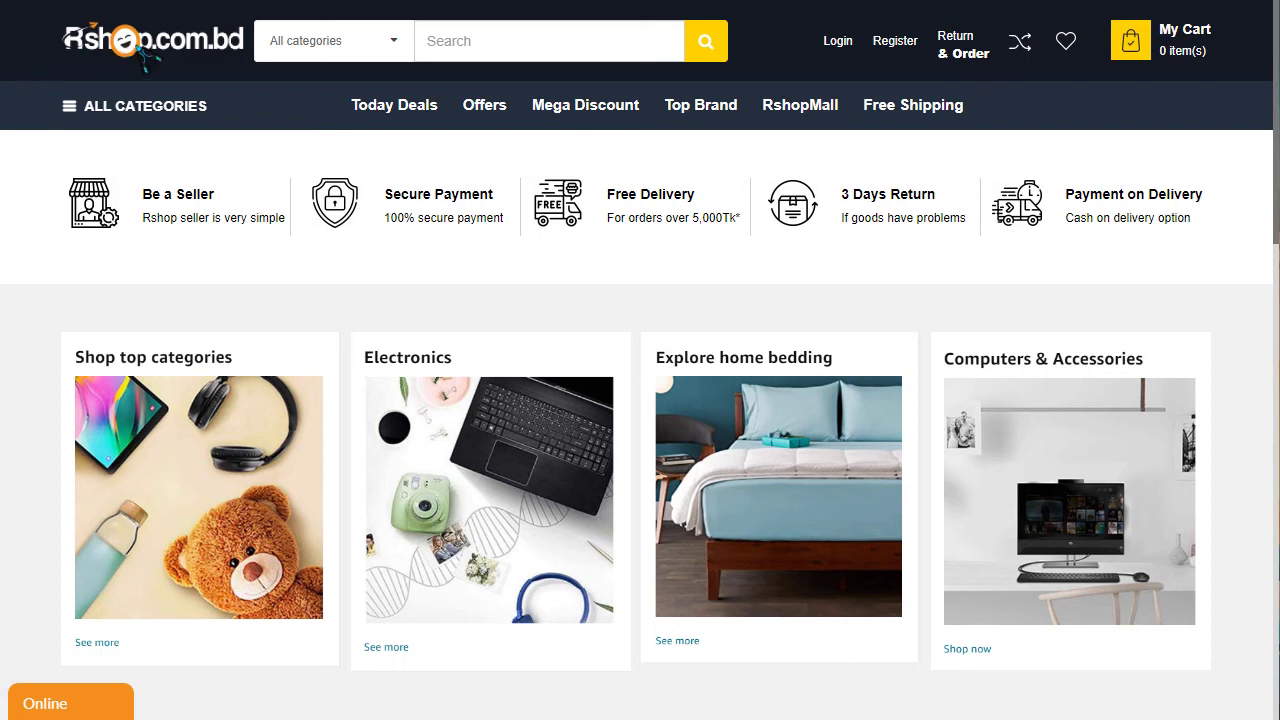
# Step: Look through the Rshop.com.bd storefront, examining its category banners, recommended products, best sellers and top-rated items
pyautogui.scroll(-3, 640, 360)
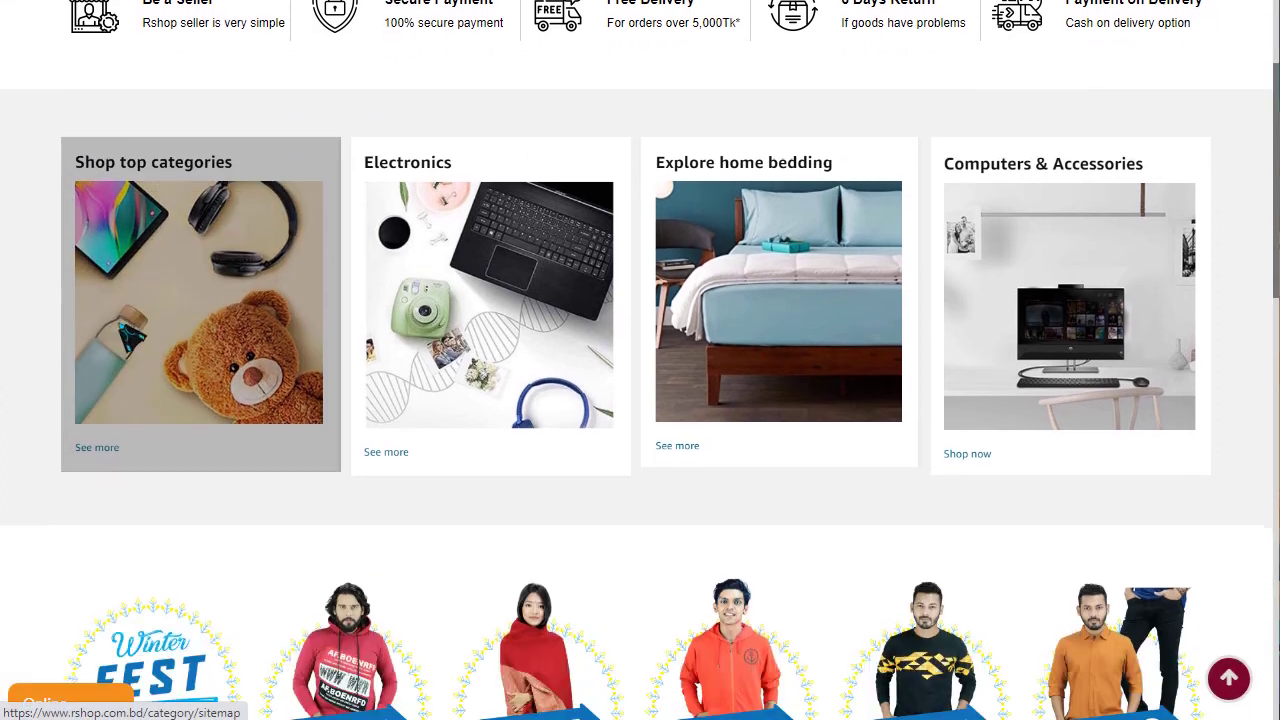
pyautogui.scroll(-10, 640, 360)
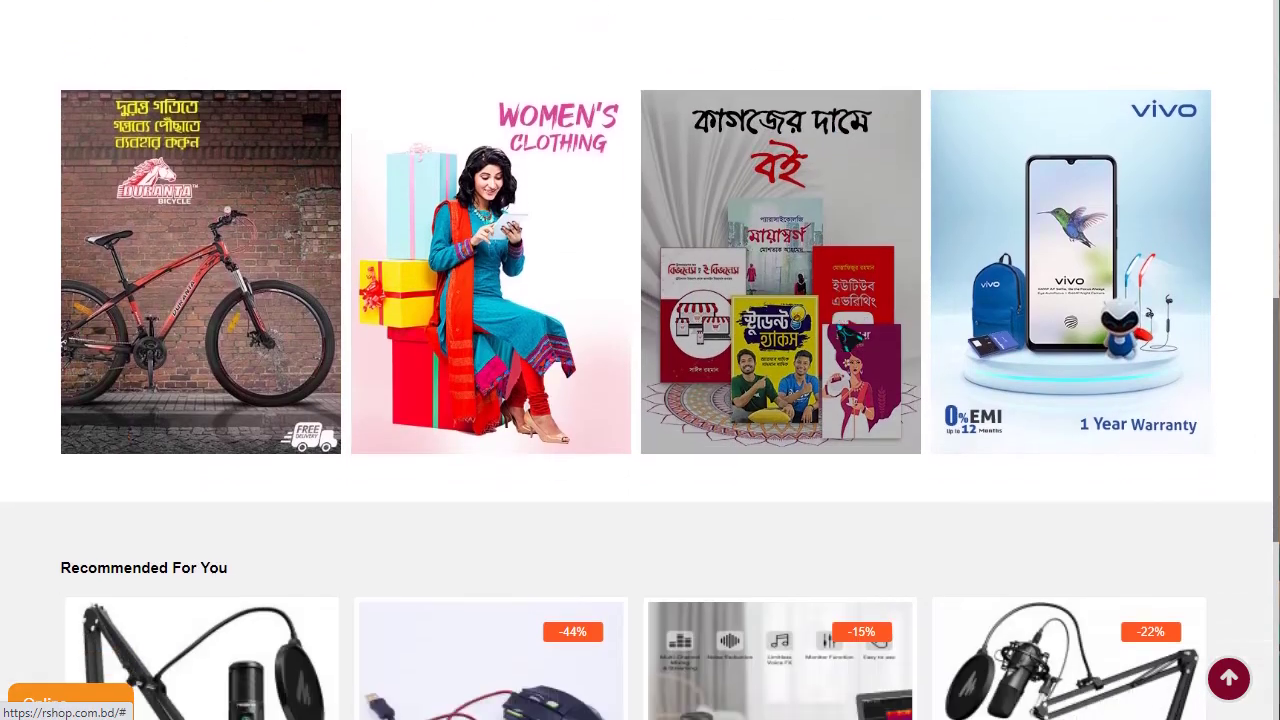
pyautogui.scroll(-2, 848, 345)
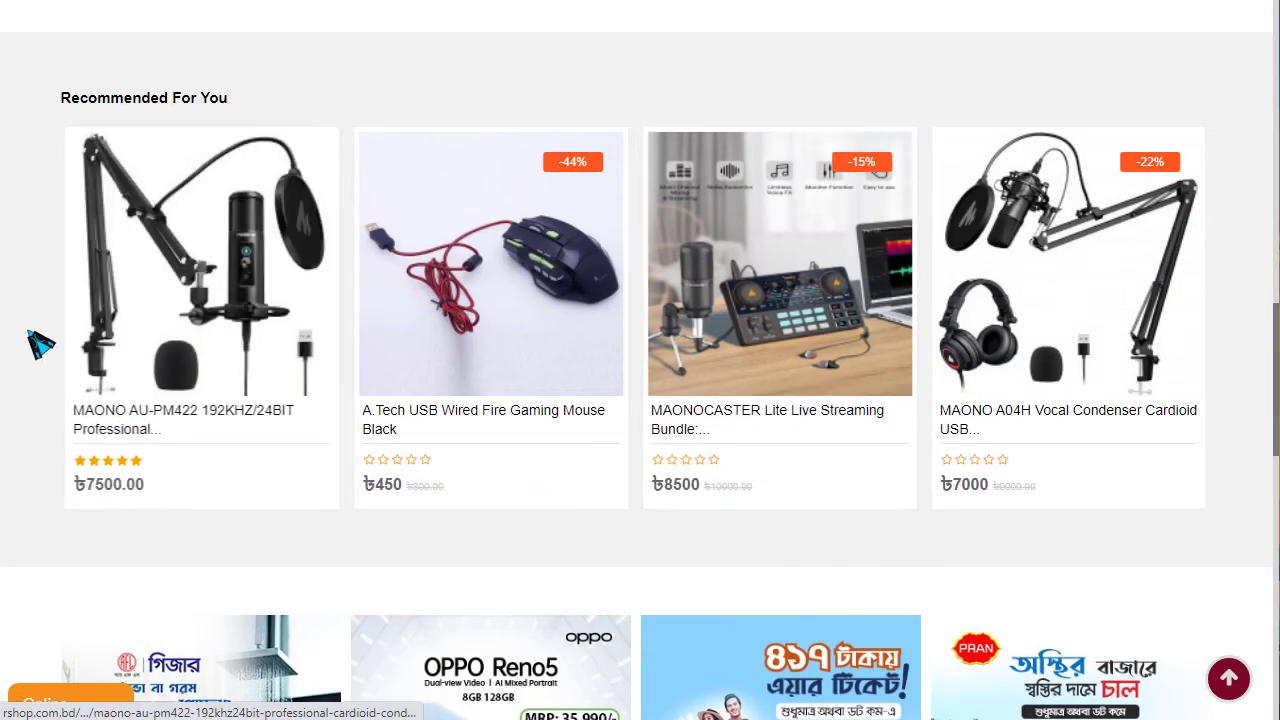
pyautogui.scroll(-2, 986, 386)
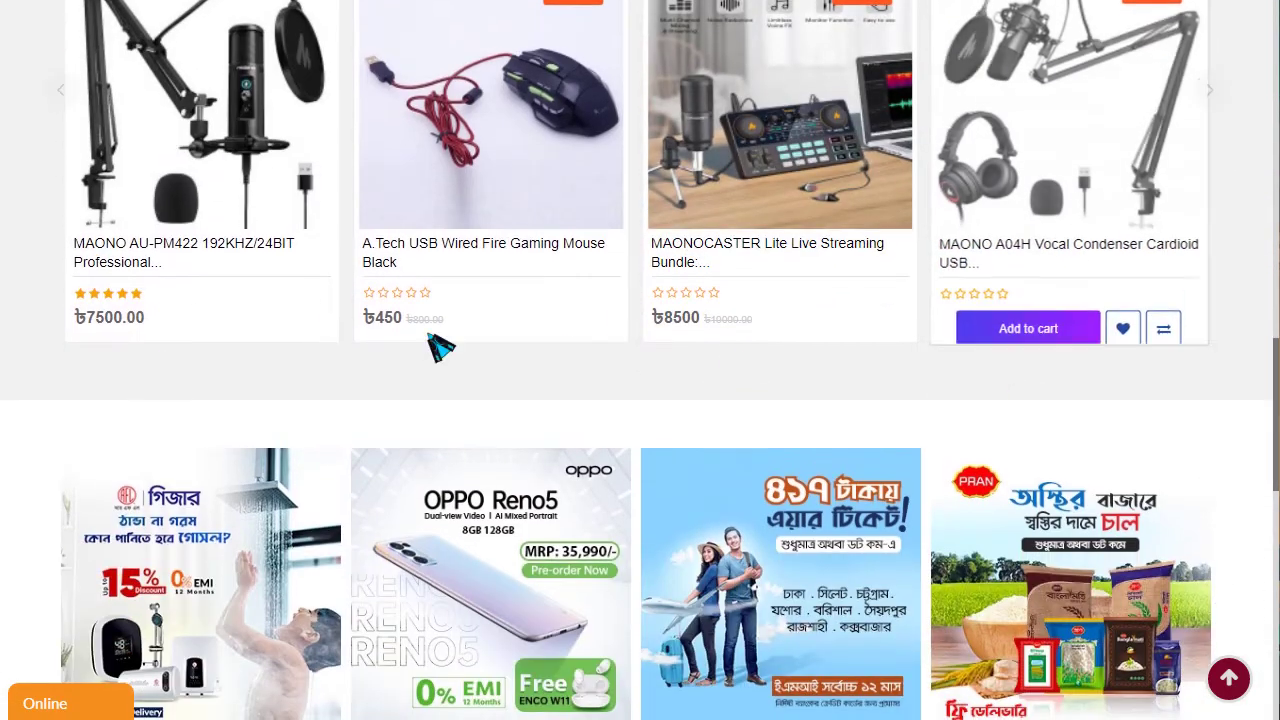
pyautogui.scroll(-5, 15, 400)
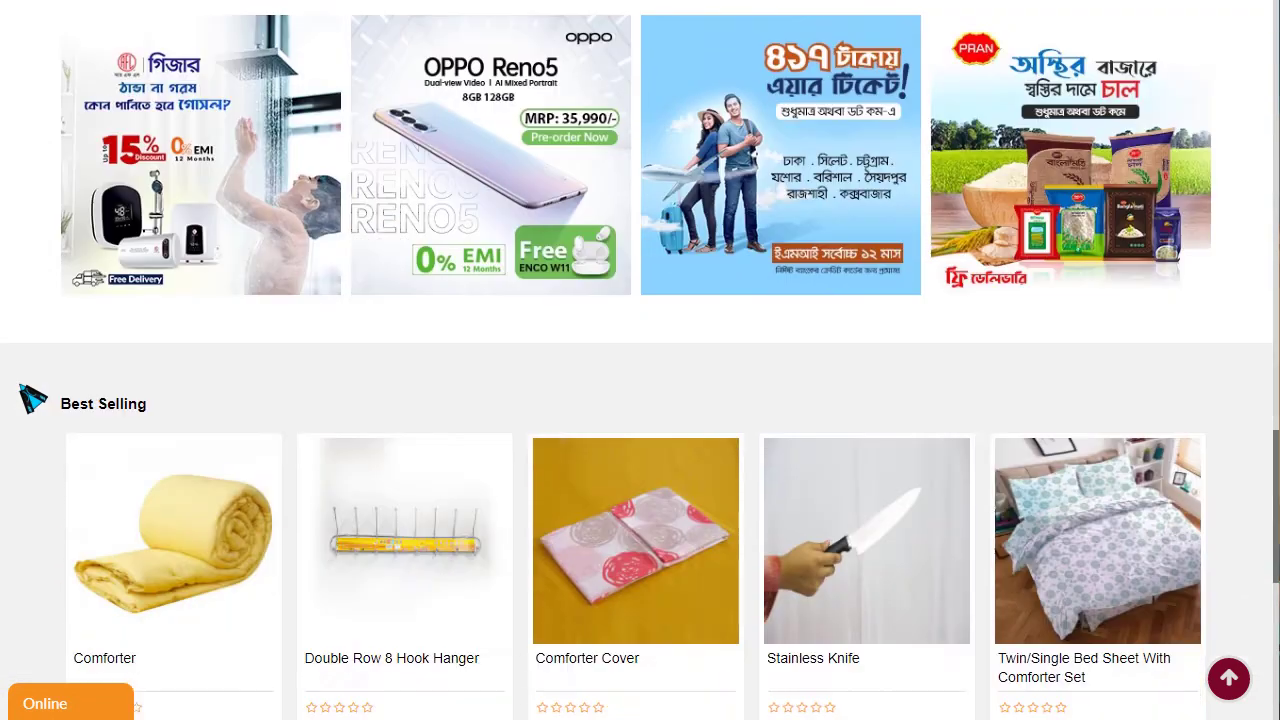
pyautogui.scroll(-6, 33, 398)
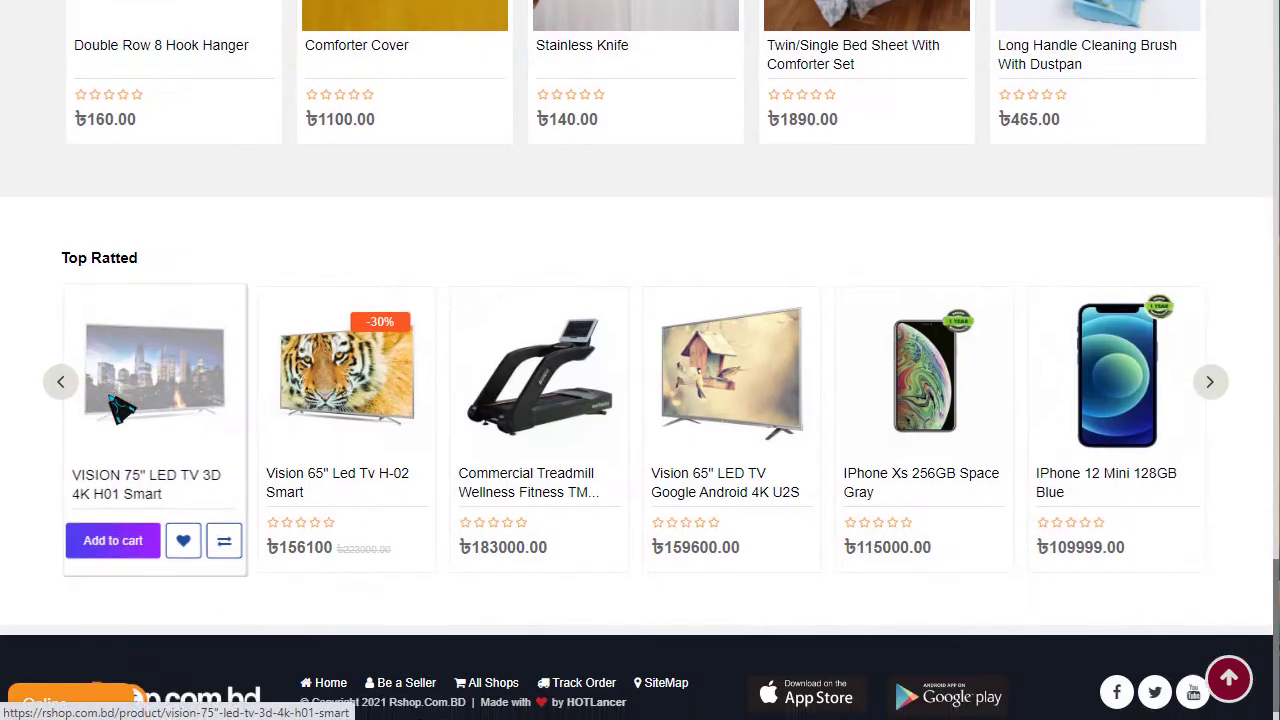
pyautogui.scroll(4, 8, 438)
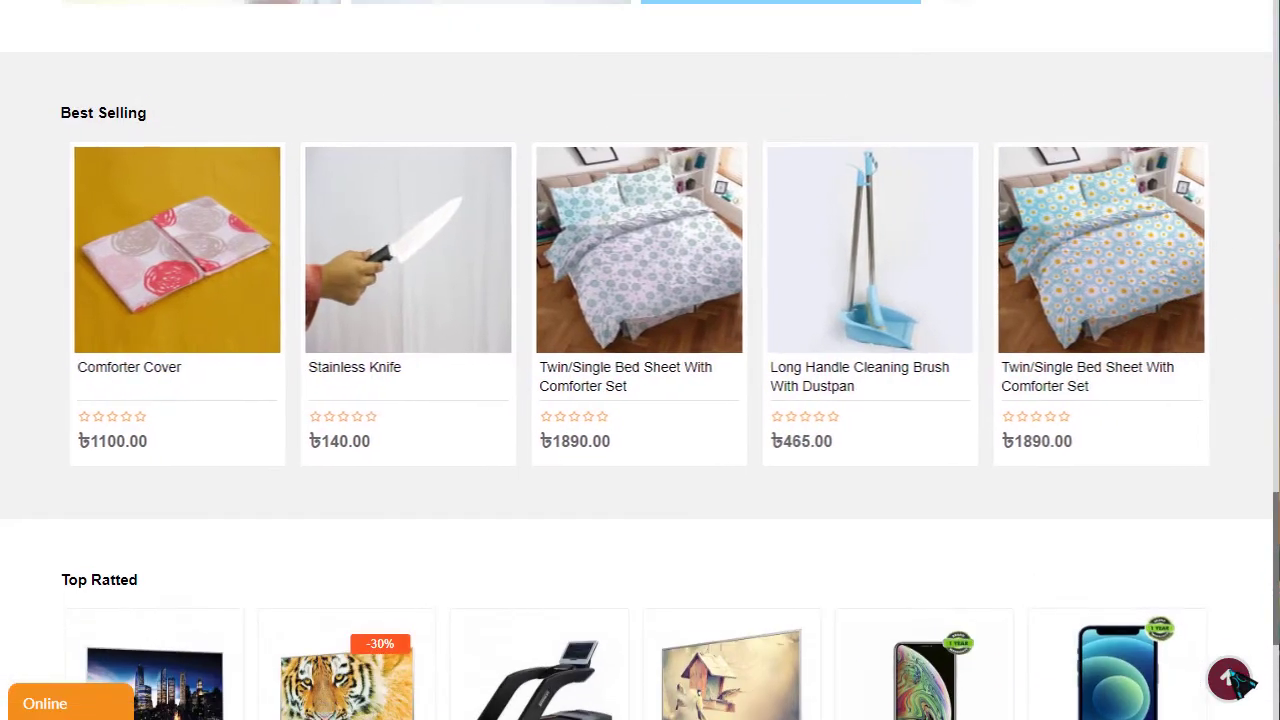
pyautogui.scroll(15, 1219, 614)
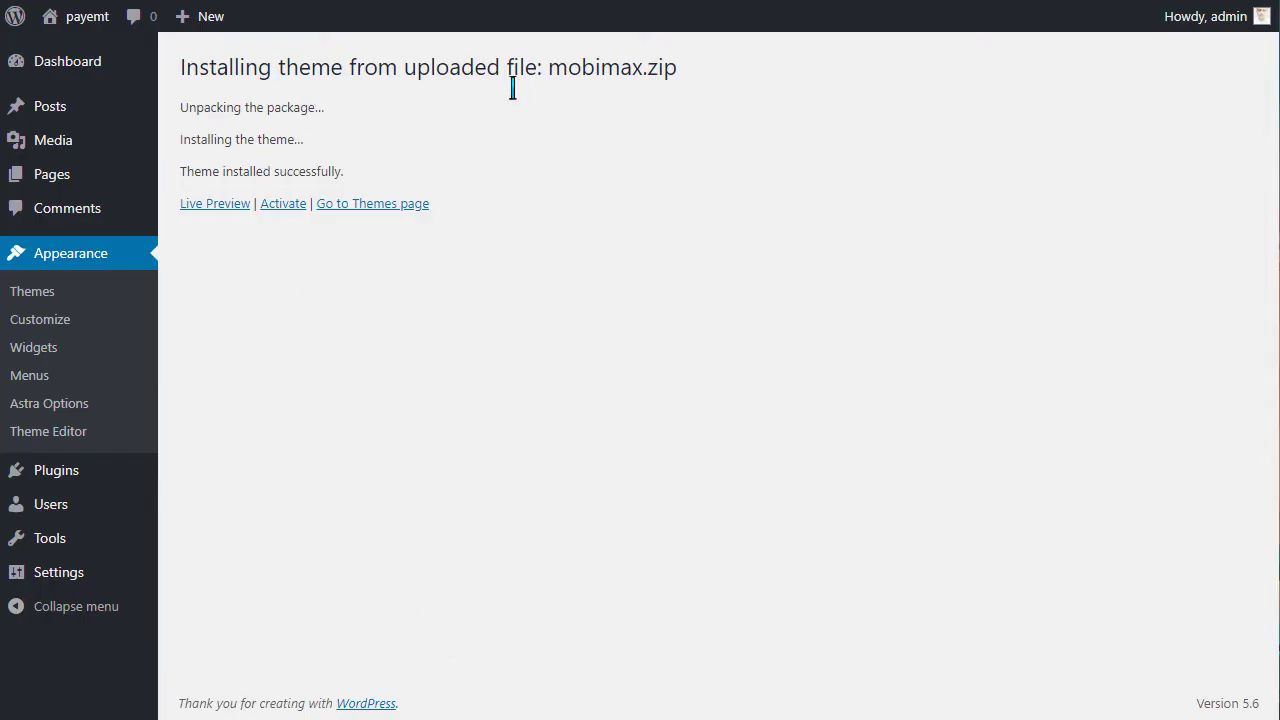
# Step: Activate the uploaded Mobimax theme and open the installer for its required plugins
pyautogui.click(283, 204)
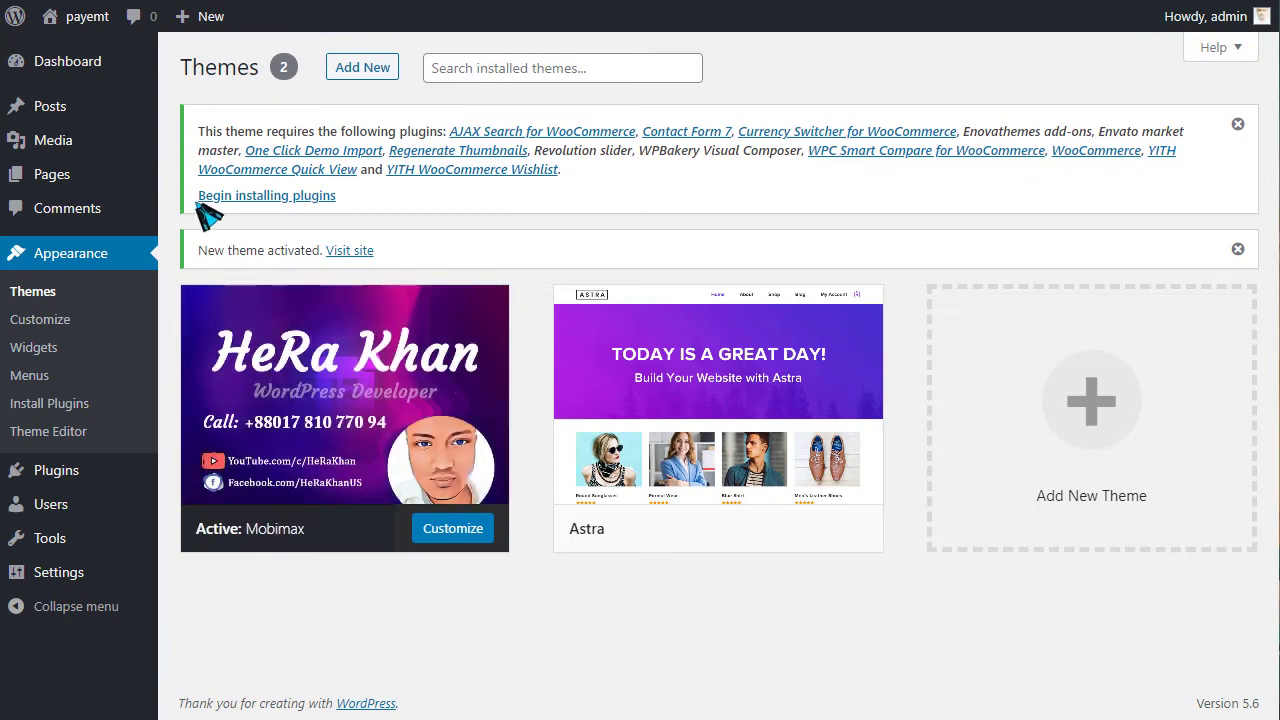
pyautogui.moveTo(206, 211); pyautogui.dragTo(333, 211)
pyautogui.click(333, 211)
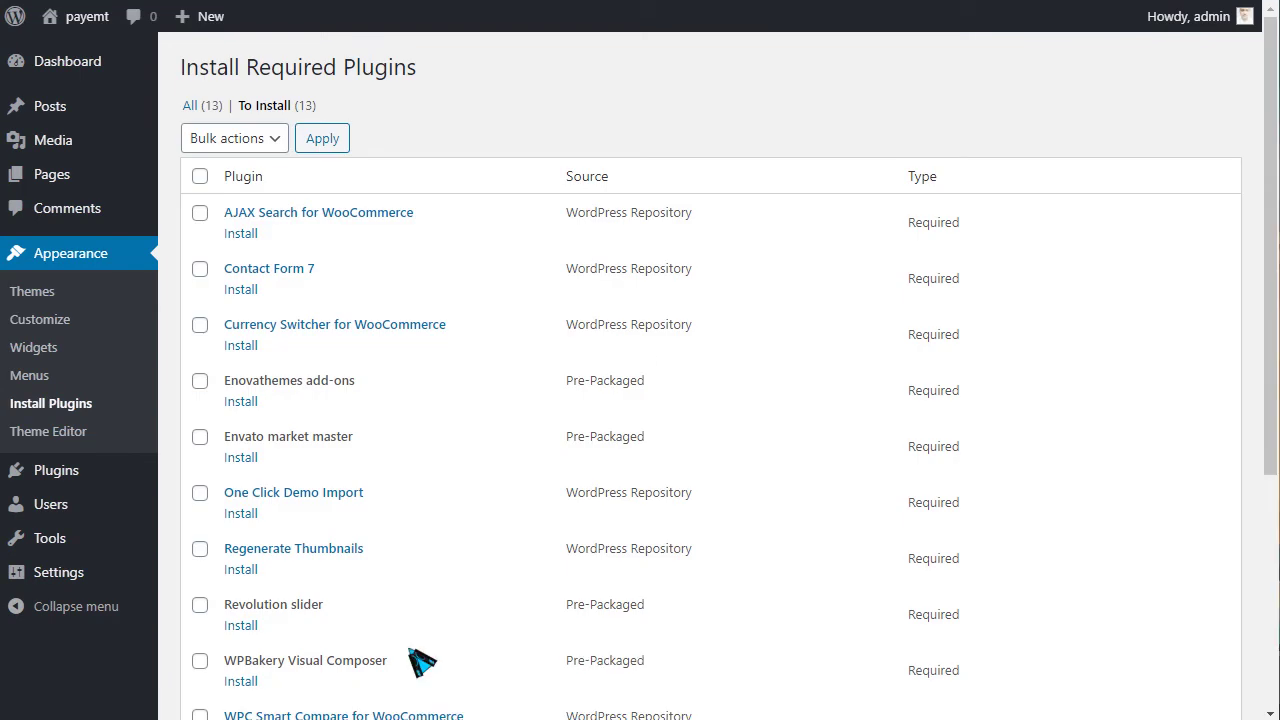
# Step: Select all the required plugins and install them in bulk
pyautogui.click(200, 176)
pyautogui.click(272, 140)
pyautogui.click(210, 185)
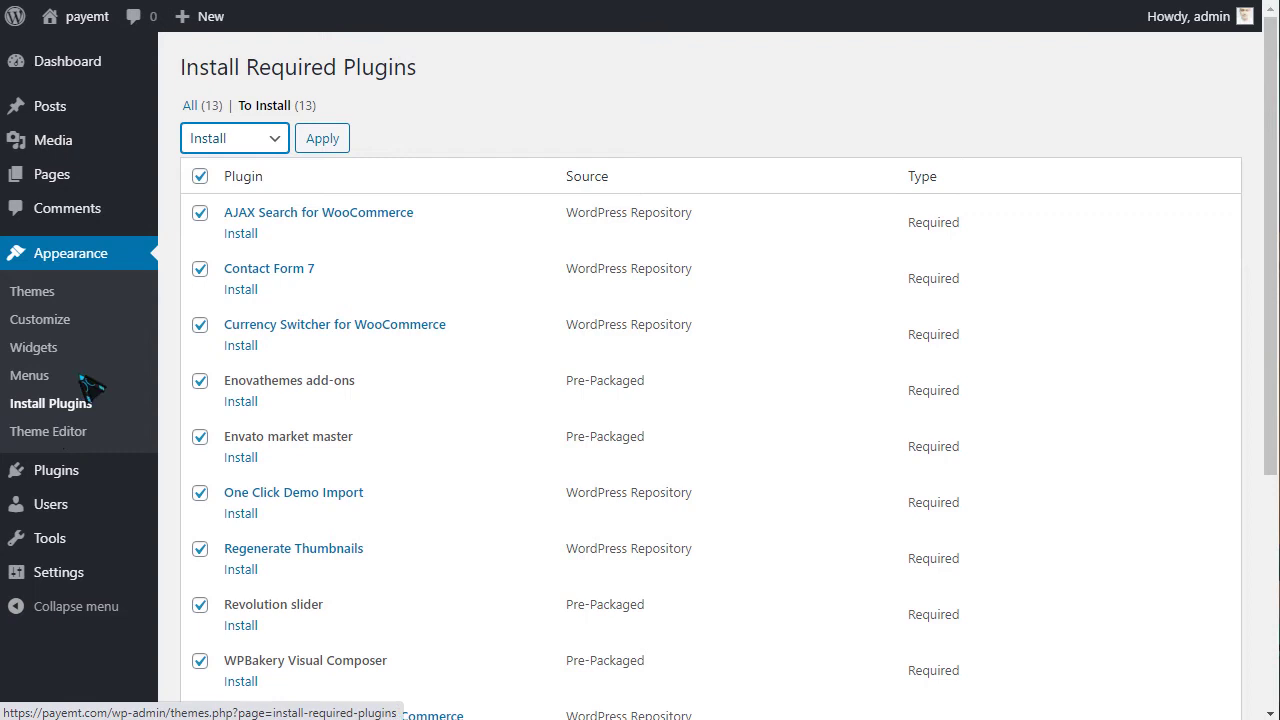
pyautogui.click(322, 138)
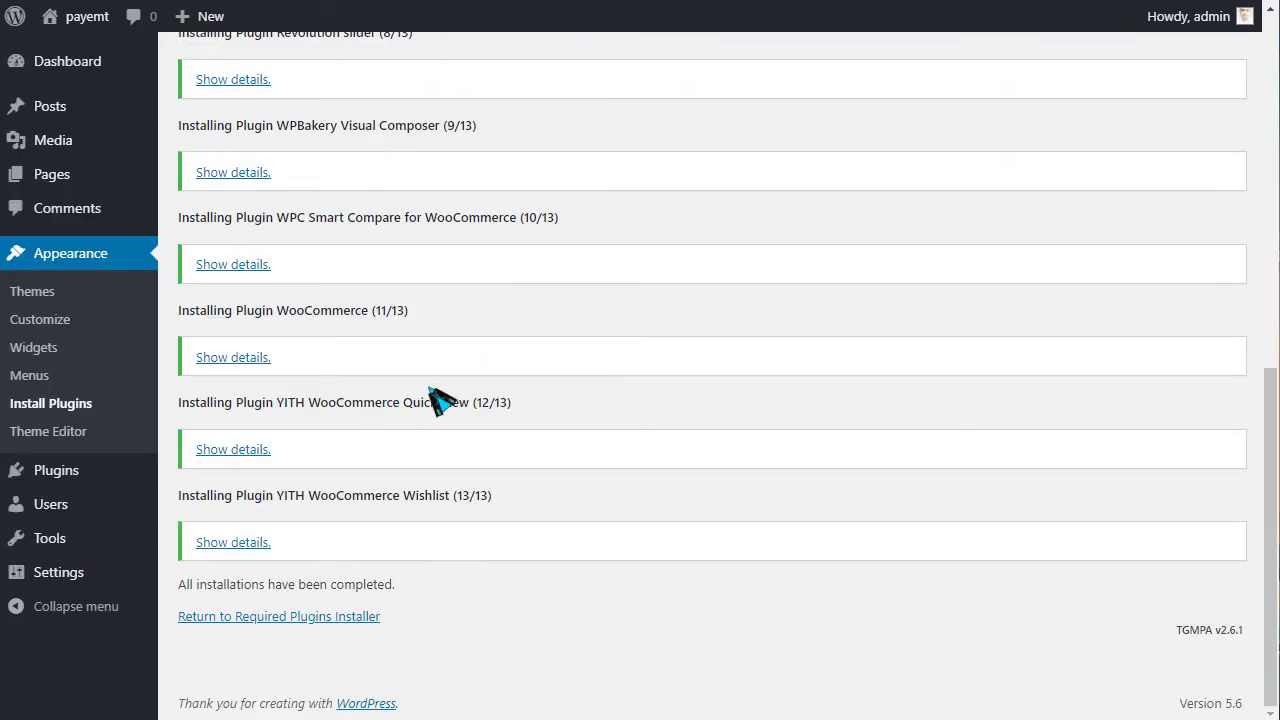
# Step: Return to the required plugins list and activate all the installed plugins in bulk
pyautogui.click(340, 617)
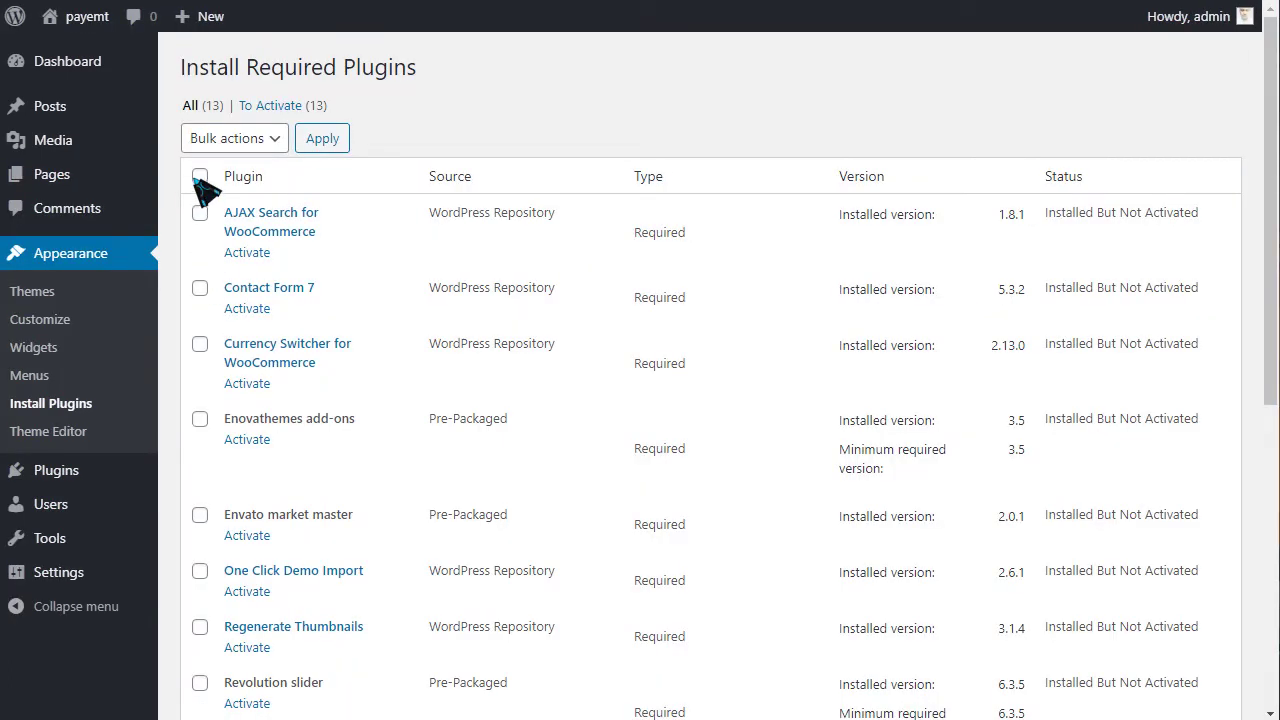
pyautogui.click(232, 139)
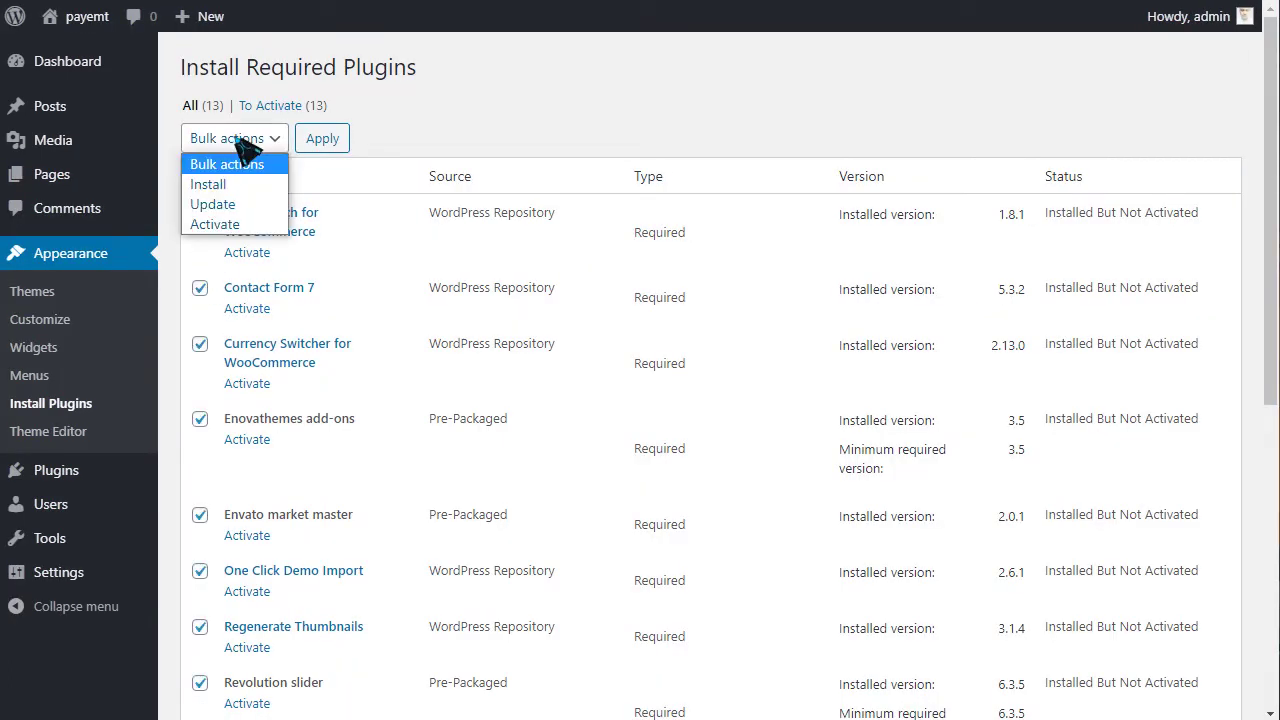
pyautogui.click(206, 228)
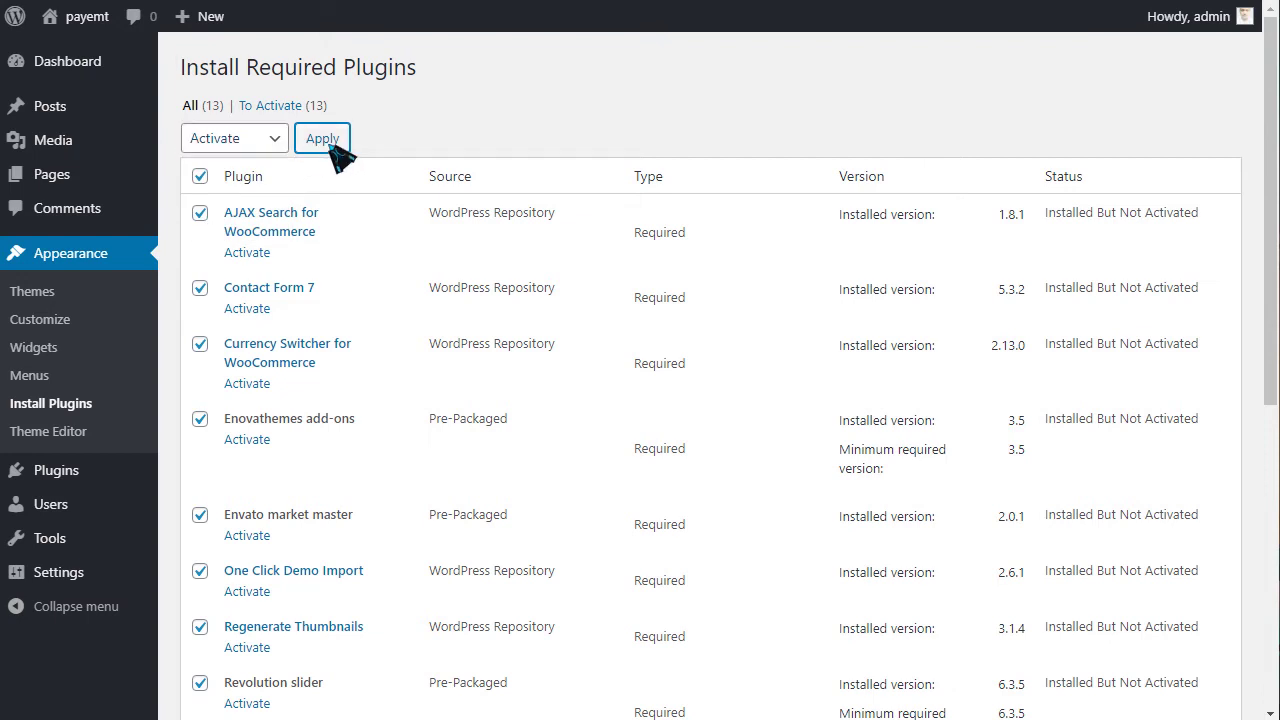
pyautogui.click(325, 140)
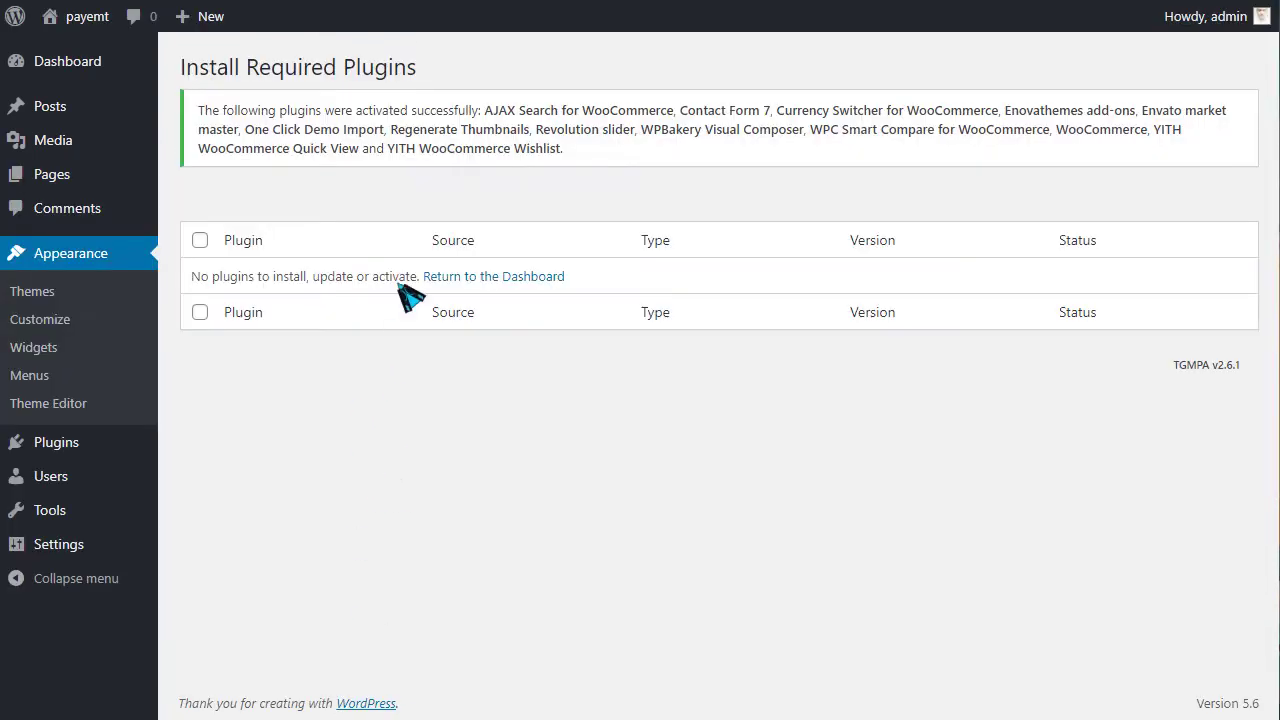
# Step: Return to the dashboard, skip the WooCommerce store details setup and decline usage tracking
pyautogui.moveTo(62, 450)
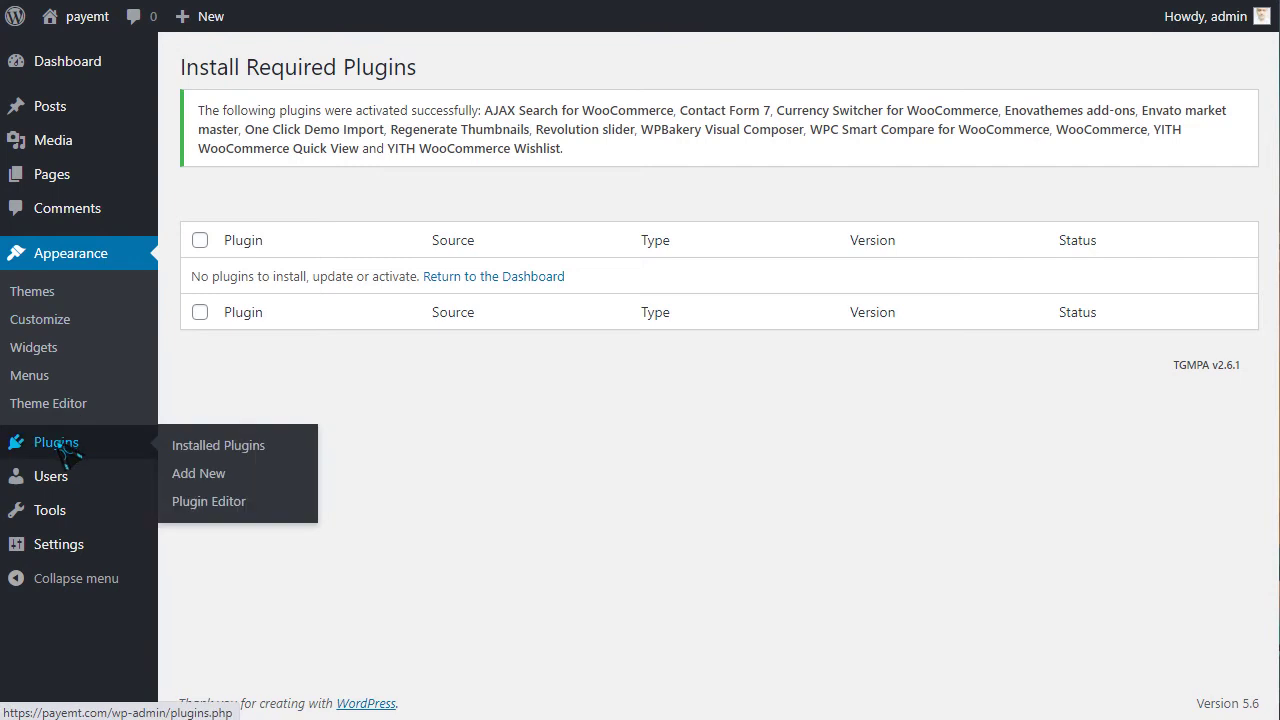
pyautogui.click(482, 278)
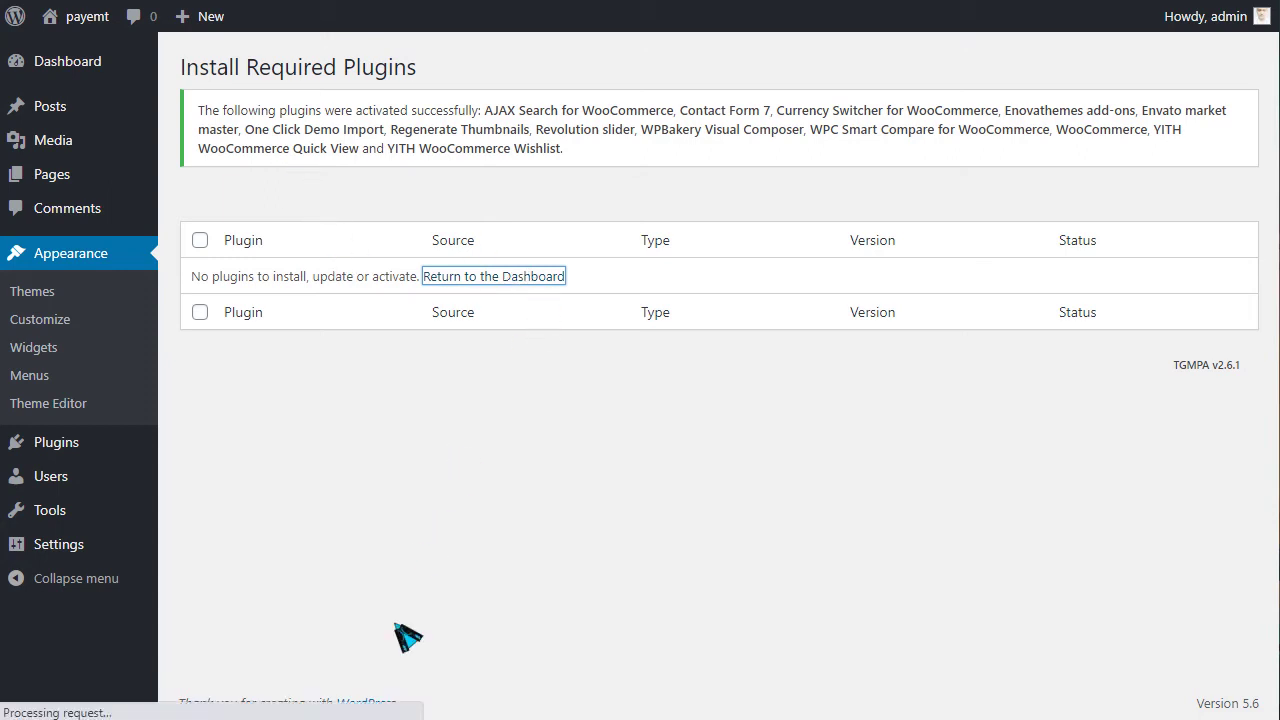
pyautogui.scroll(-2, 400, 500)
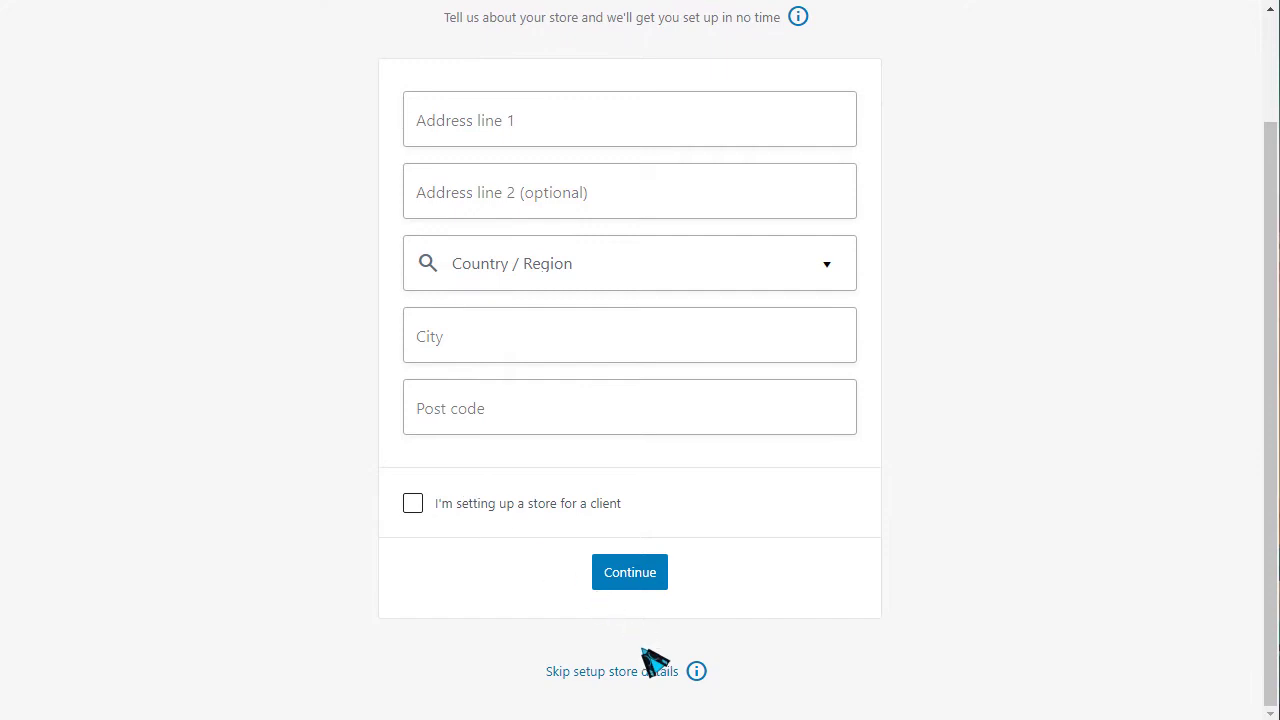
pyautogui.click(585, 671)
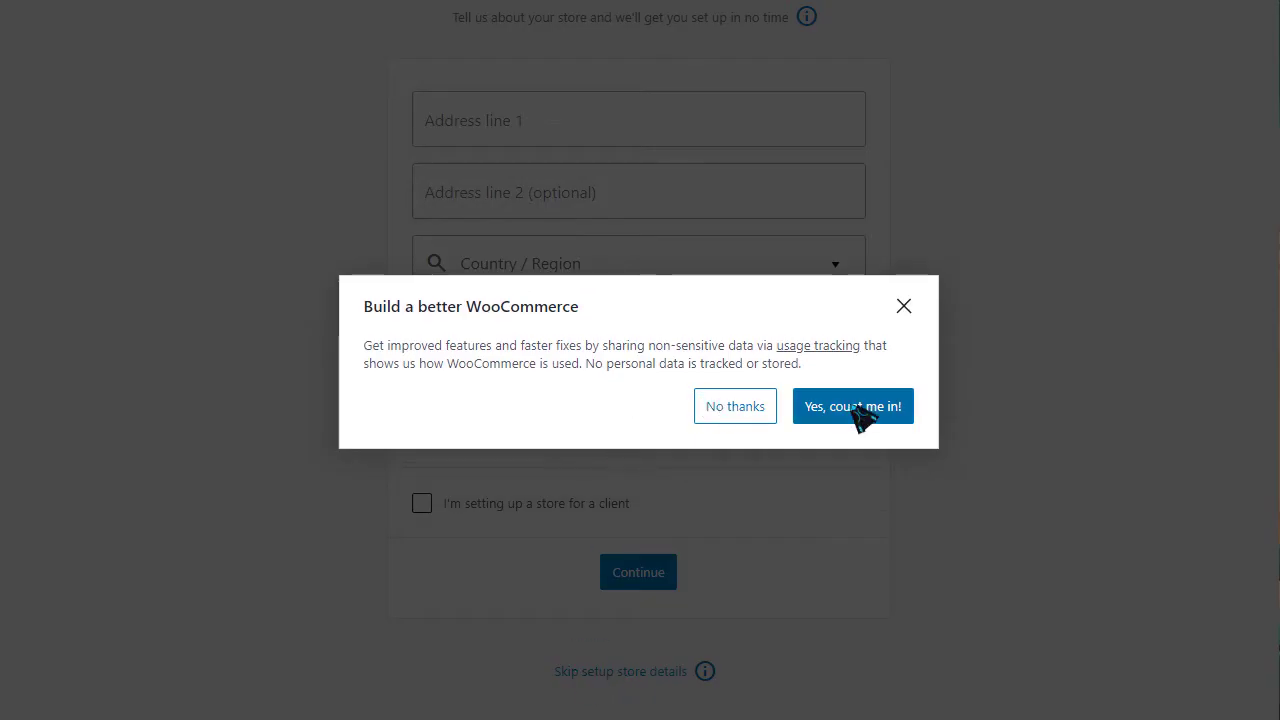
pyautogui.click(752, 412)
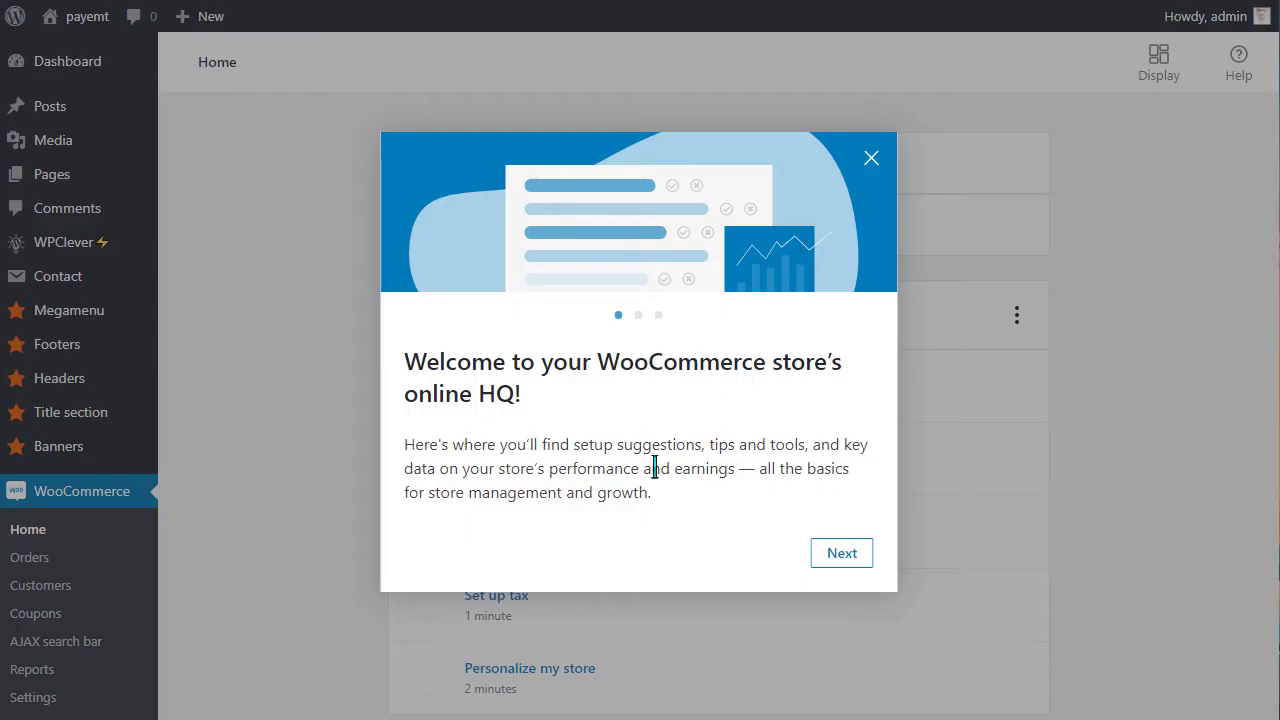
# Step: Dismiss the WooCommerce welcome message and open the theme's demo data import page
pyautogui.click(871, 158)
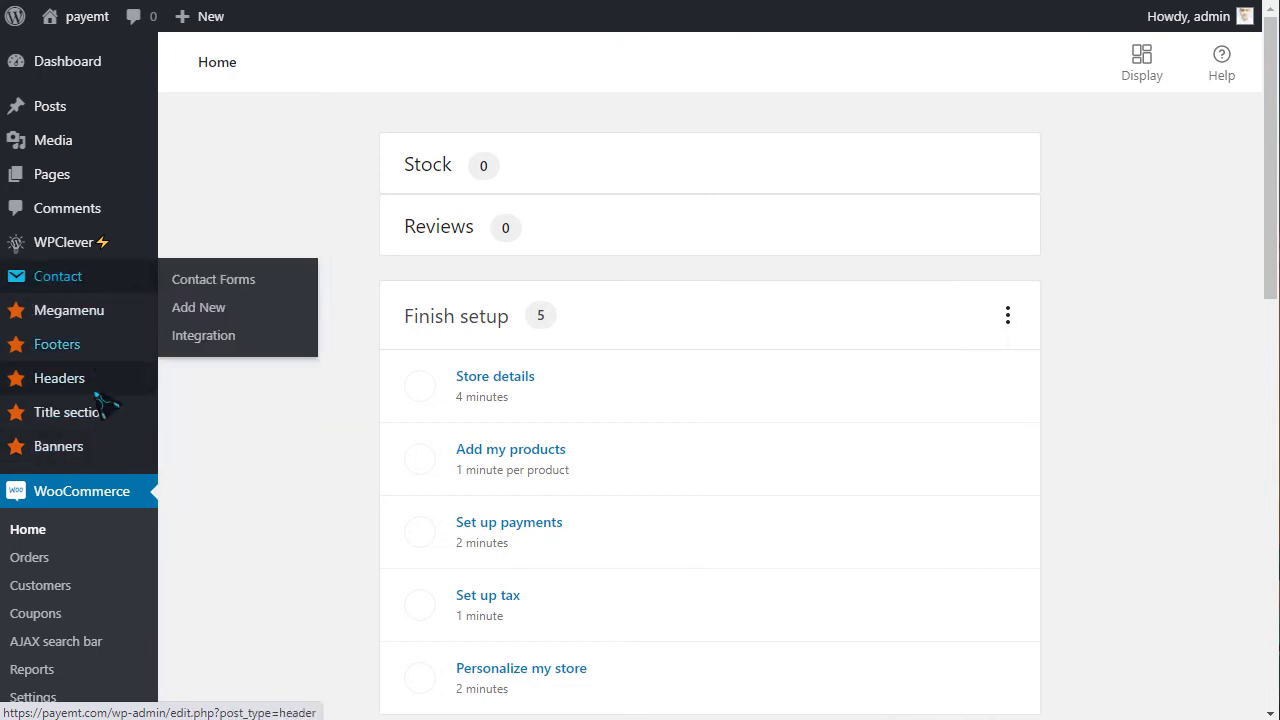
pyautogui.scroll(-3, 105, 446)
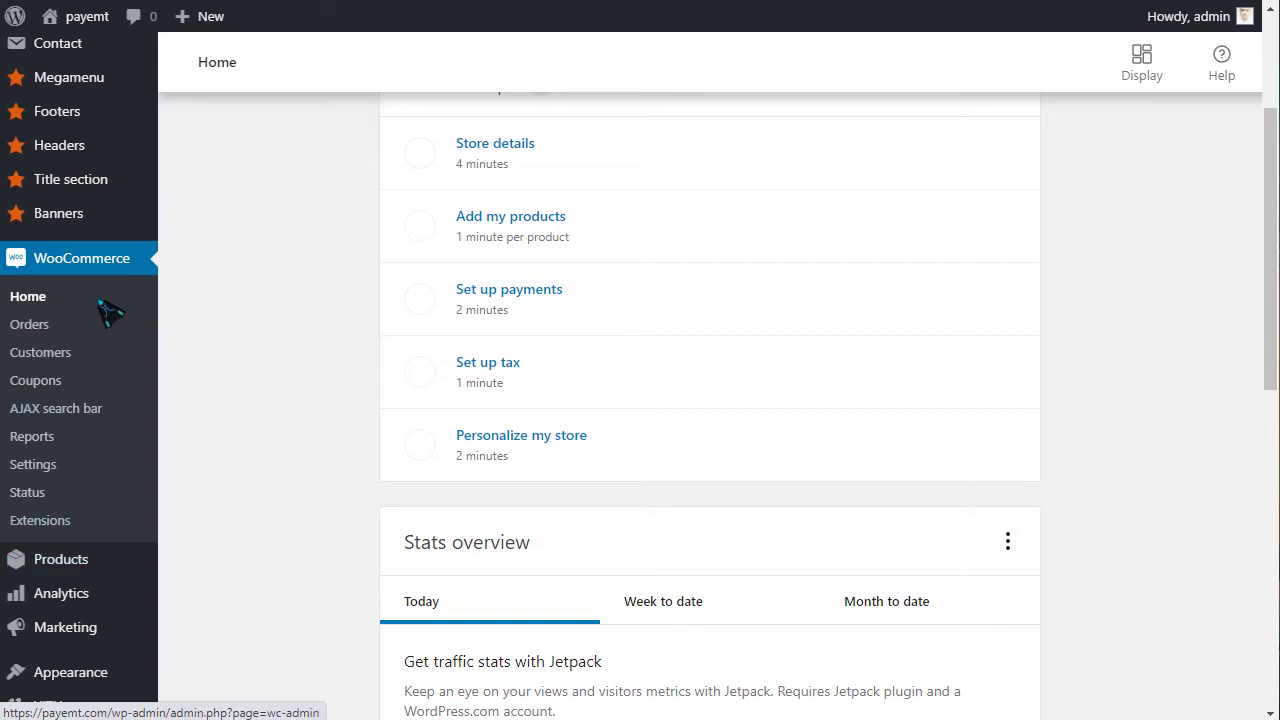
pyautogui.scroll(-2, 128, 505)
pyautogui.moveTo(118, 515)
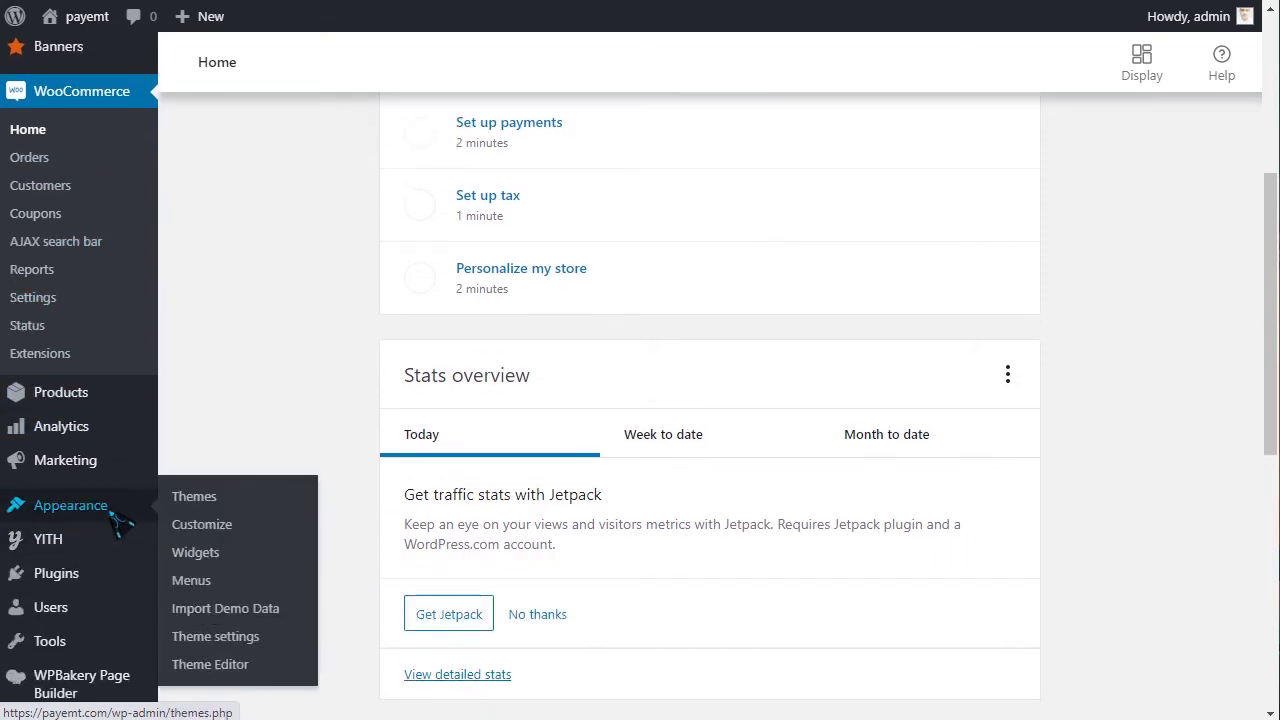
pyautogui.click(268, 614)
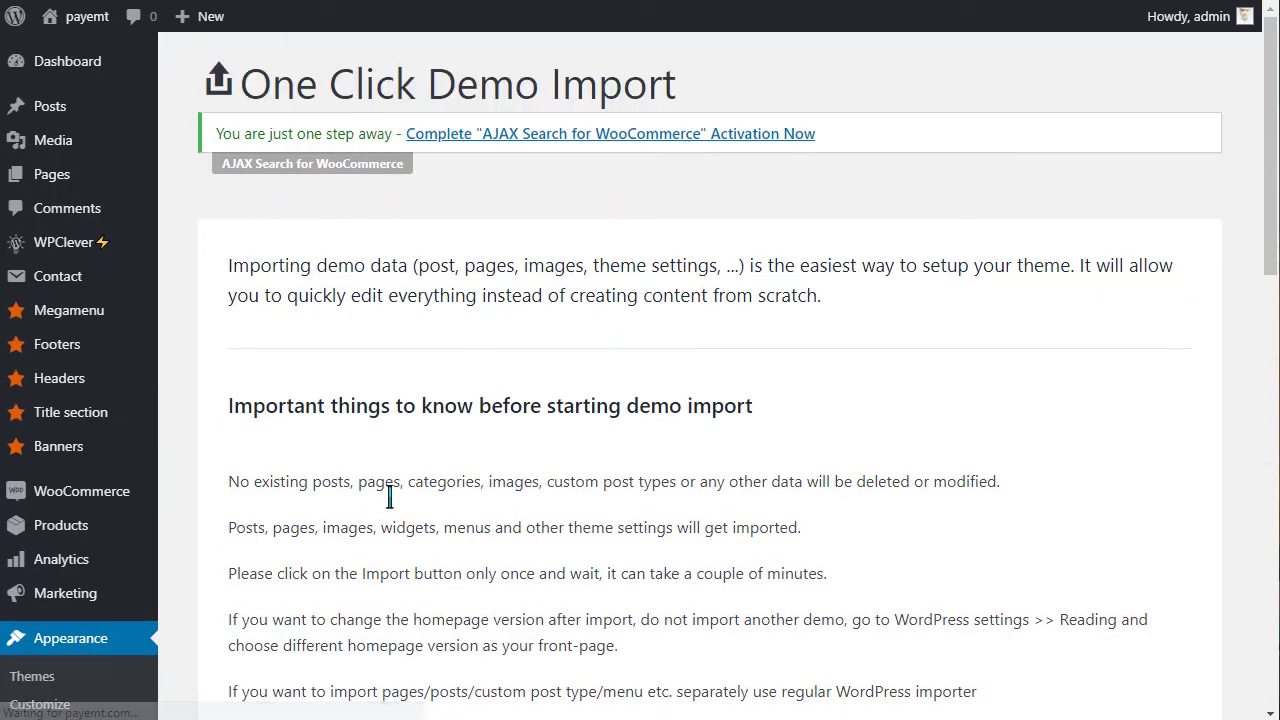
# Step: Review the recommended php.ini limits for the import and import the theme's demo data
pyautogui.scroll(-3, 389, 494)
pyautogui.scroll(-10, 380, 457)
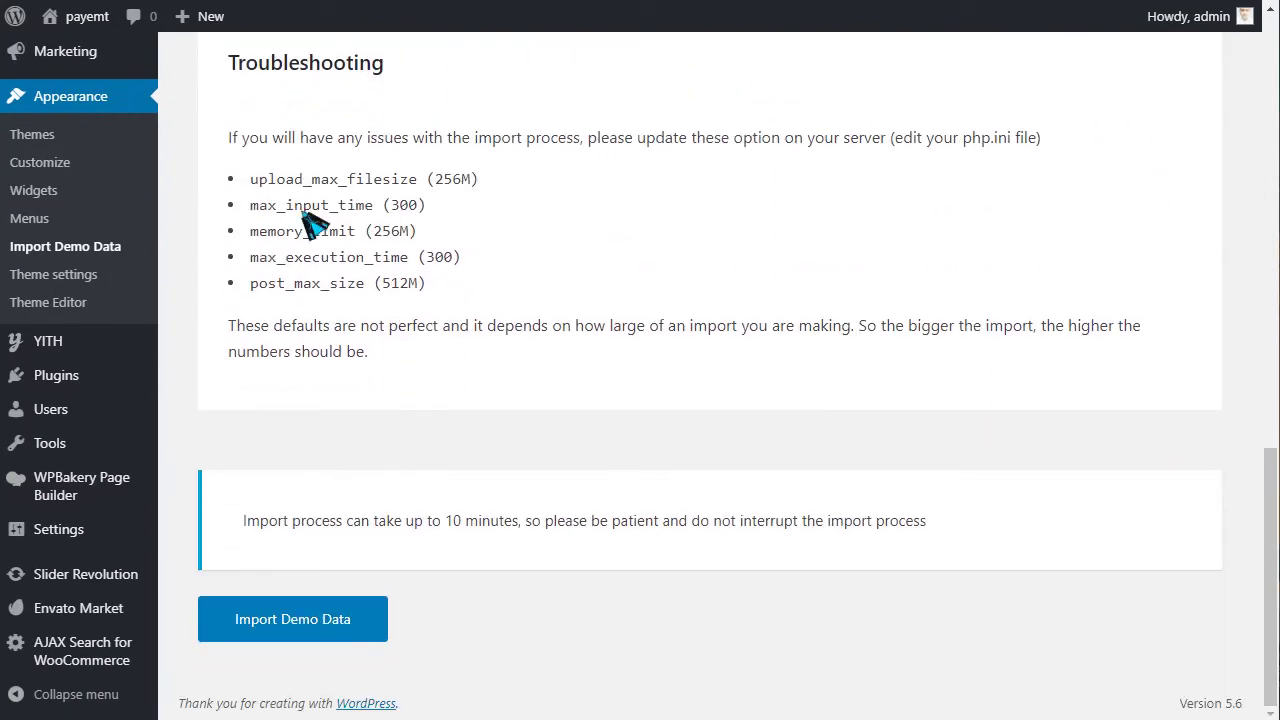
pyautogui.moveTo(251, 182); pyautogui.dragTo(449, 289)
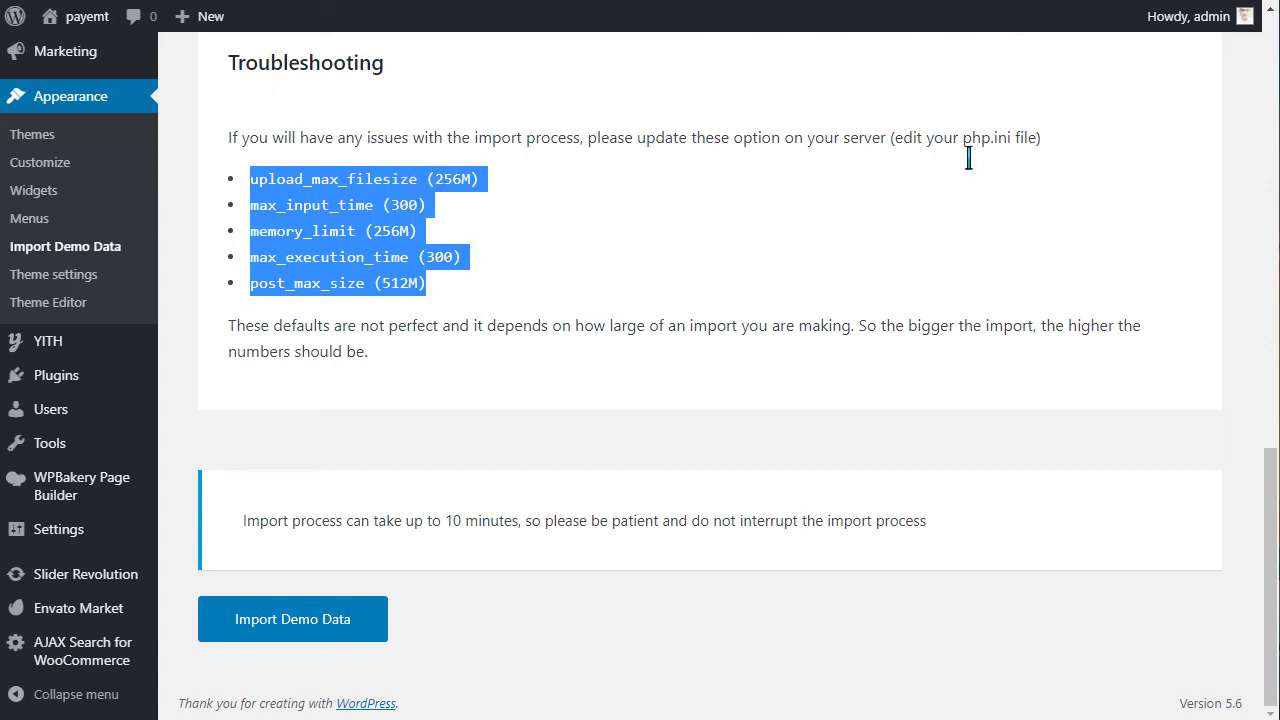
pyautogui.moveTo(963, 158); pyautogui.dragTo(992, 158)
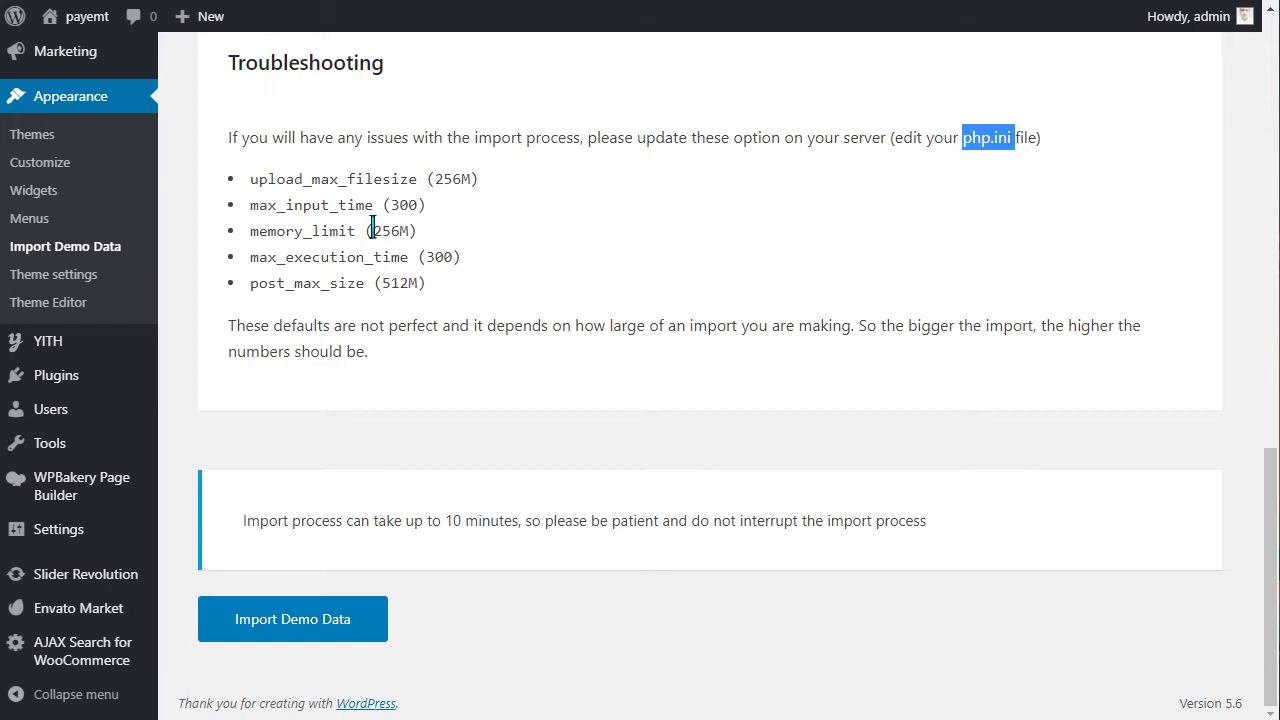
pyautogui.moveTo(251, 180); pyautogui.dragTo(464, 270)
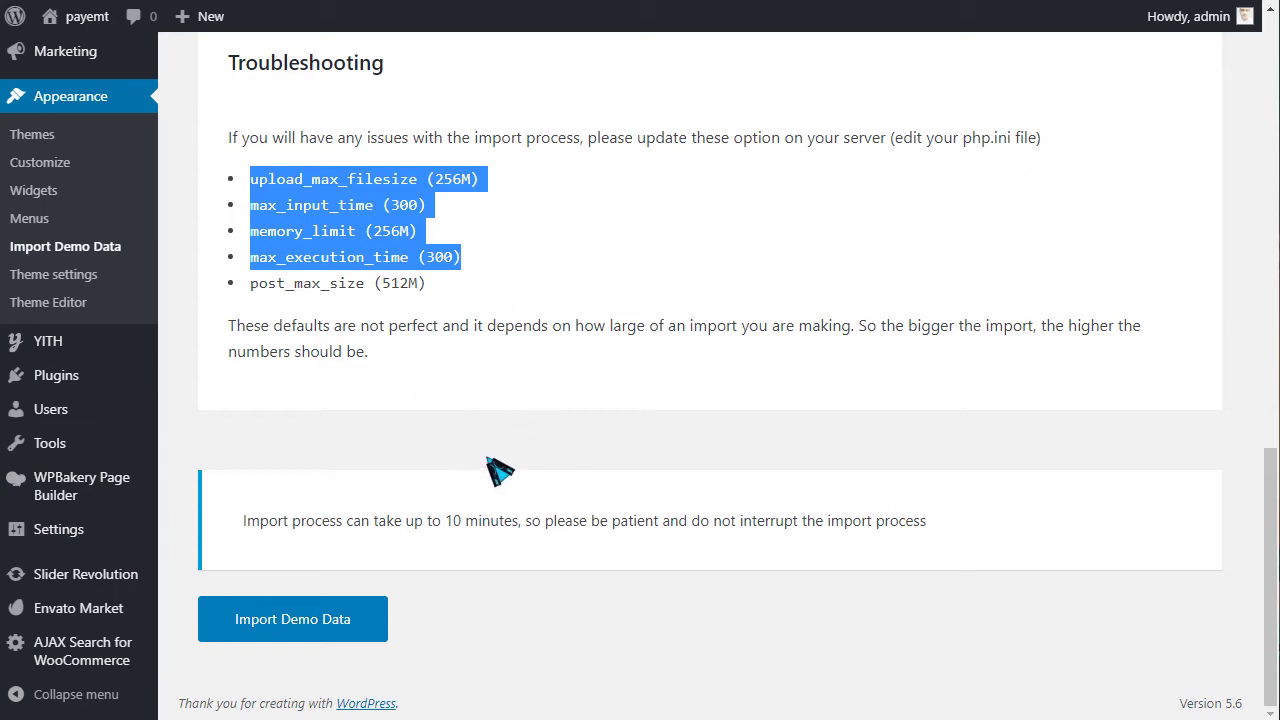
pyautogui.click(292, 622)
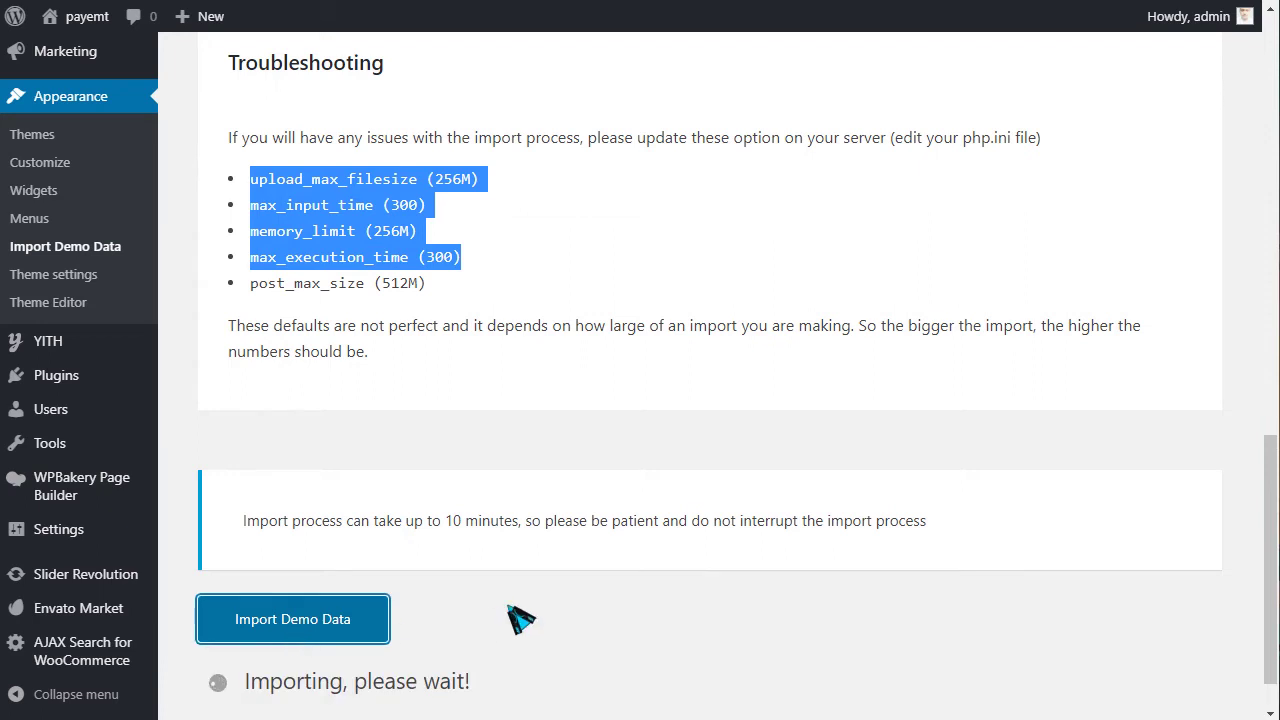
pyautogui.scroll(-1, 505, 690)
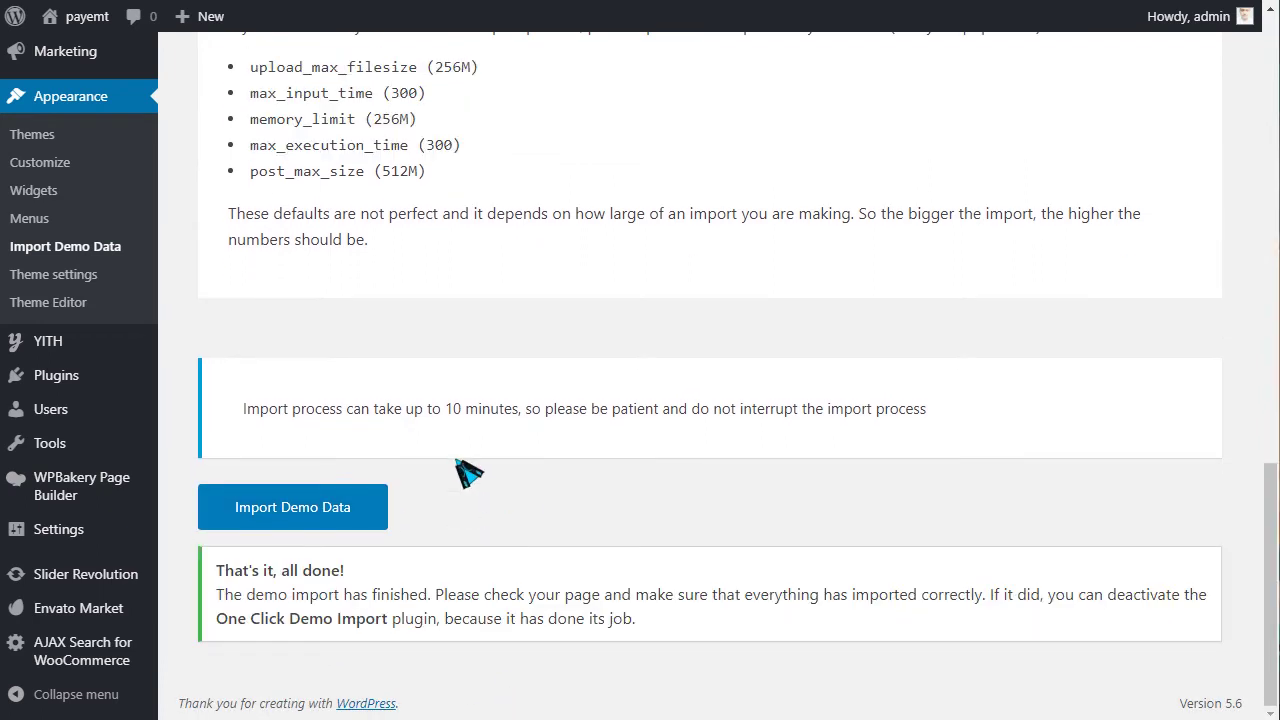
pyautogui.moveTo(224, 571); pyautogui.dragTo(368, 577)
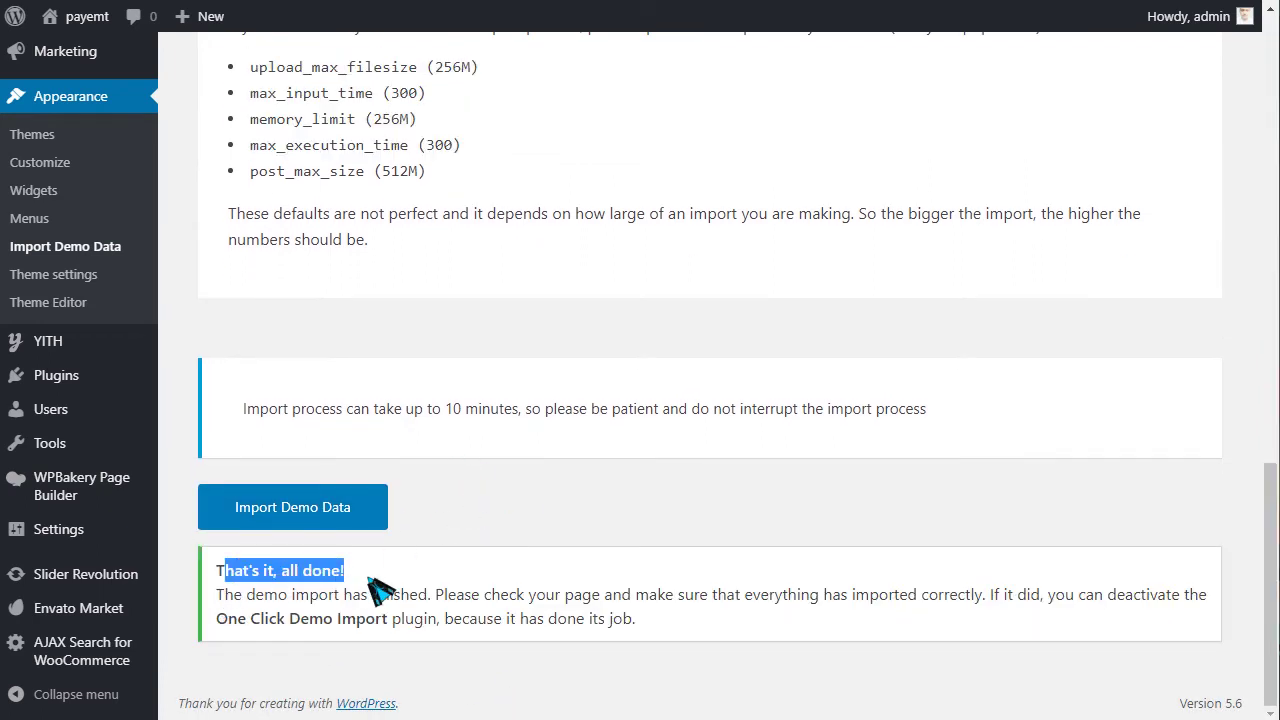
# Step: Select the Envato Market and One Click Demo Import plugins among the installed plugins and deactivate them in bulk
pyautogui.moveTo(83, 53)
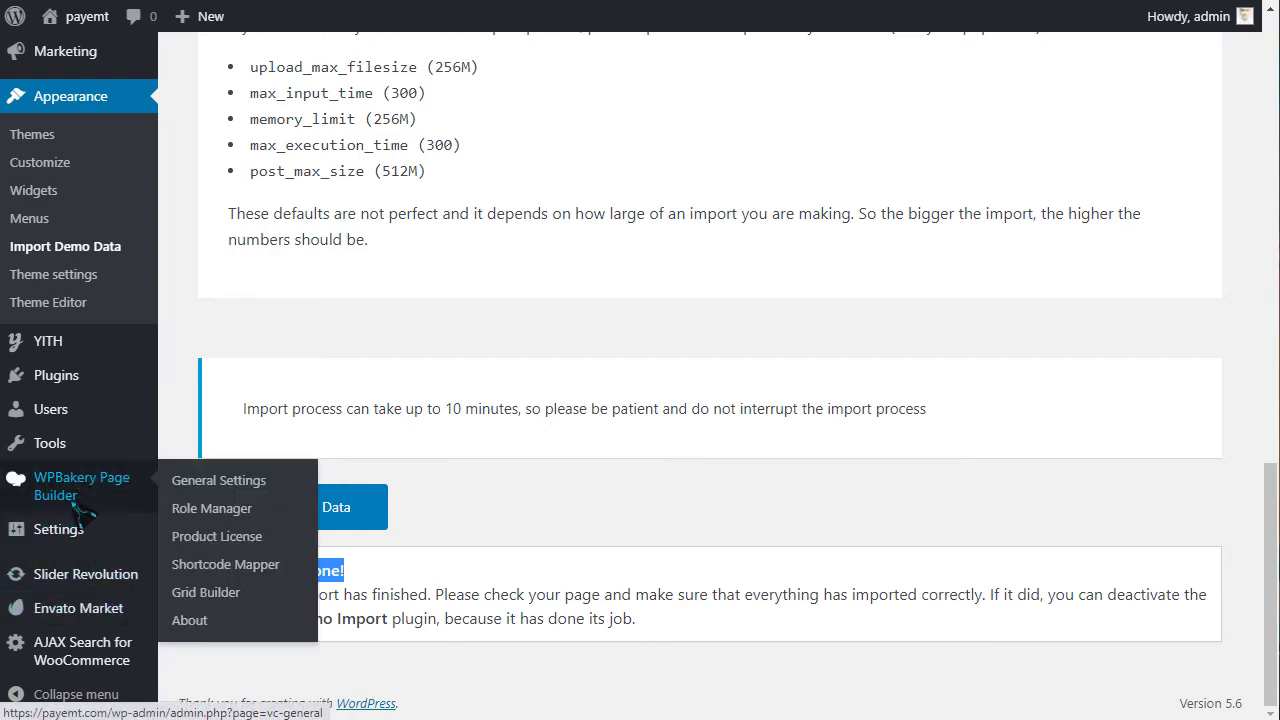
pyautogui.moveTo(75, 438)
pyautogui.click(85, 377)
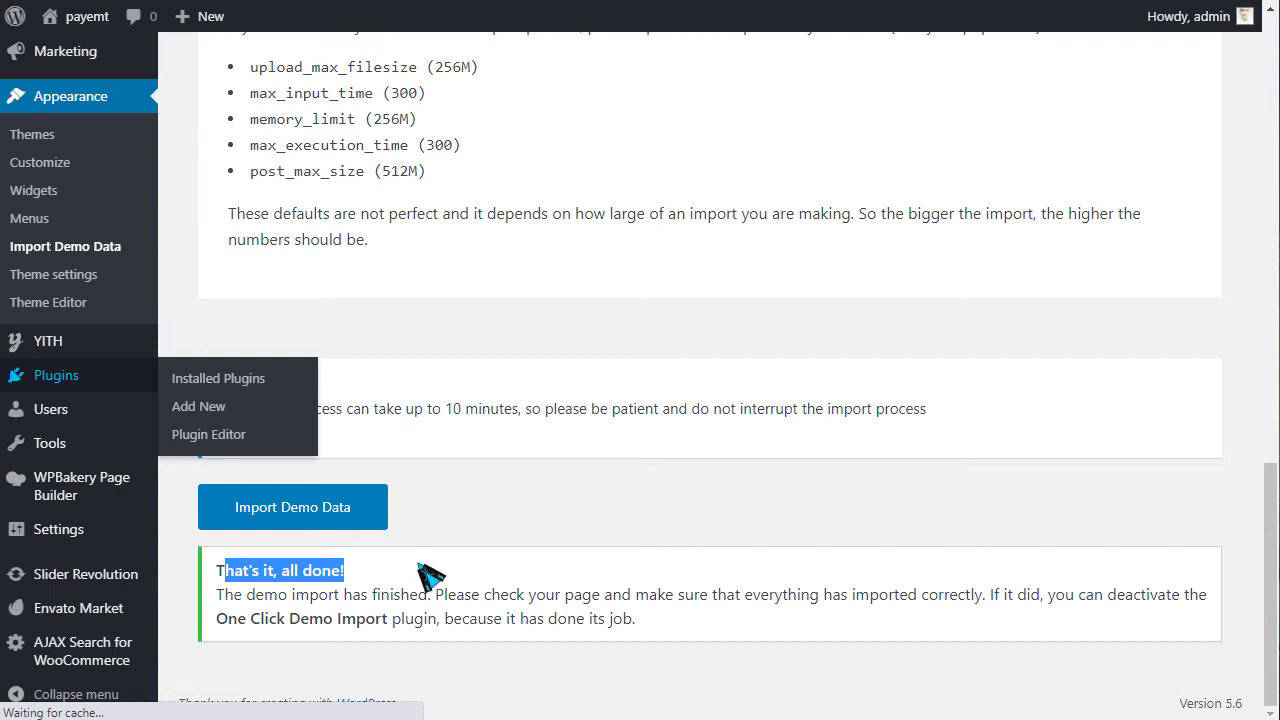
pyautogui.scroll(-2, 394, 434)
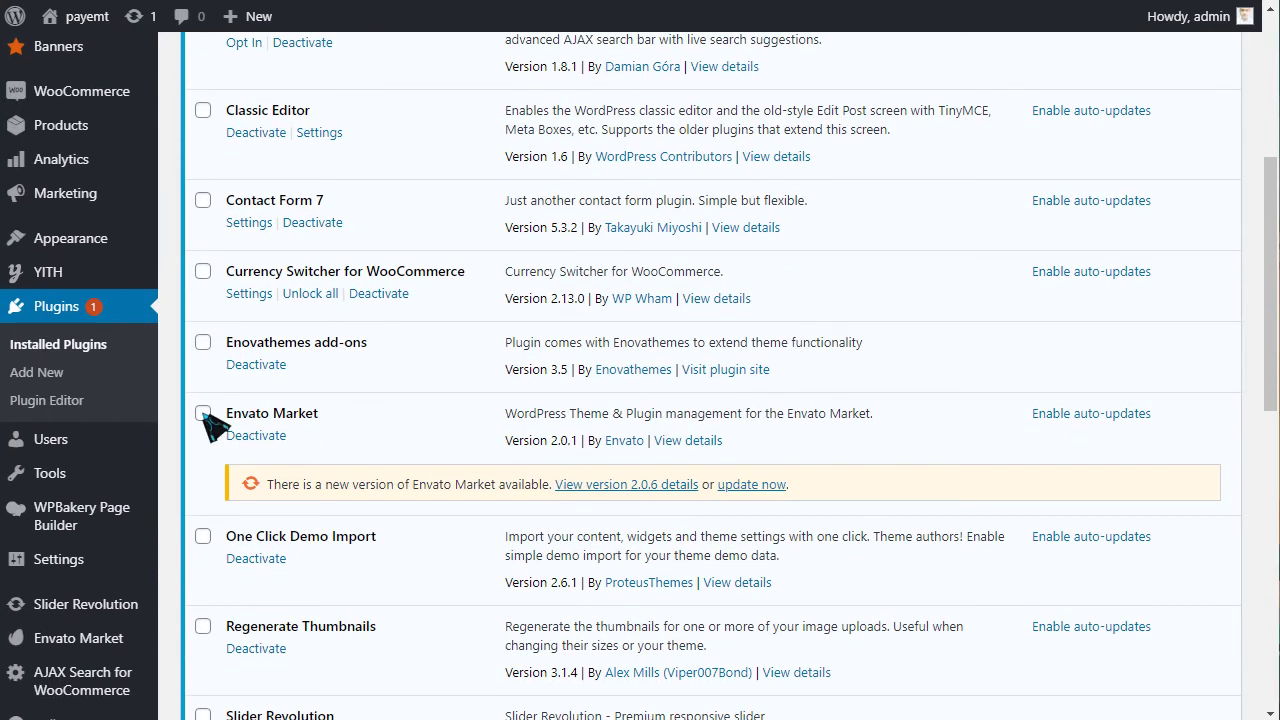
pyautogui.click(203, 413)
pyautogui.scroll(-3, 205, 420)
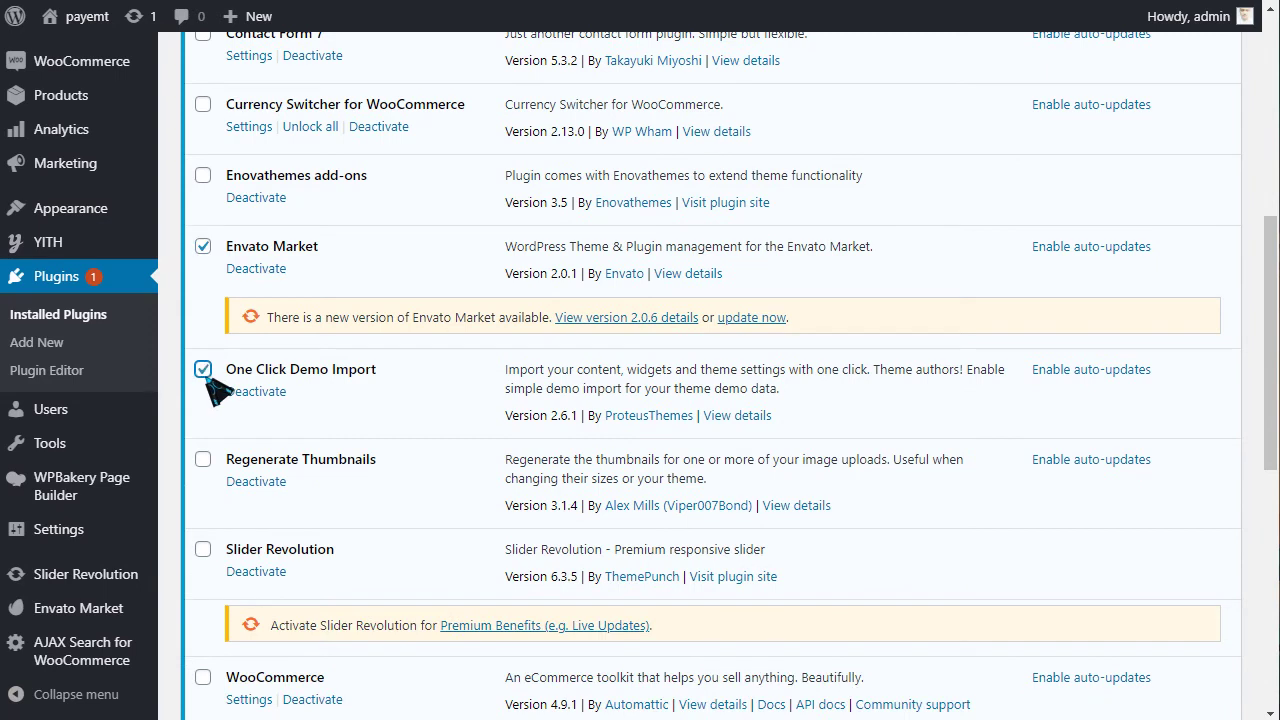
pyautogui.scroll(-2, 212, 395)
pyautogui.scroll(-2, 210, 390)
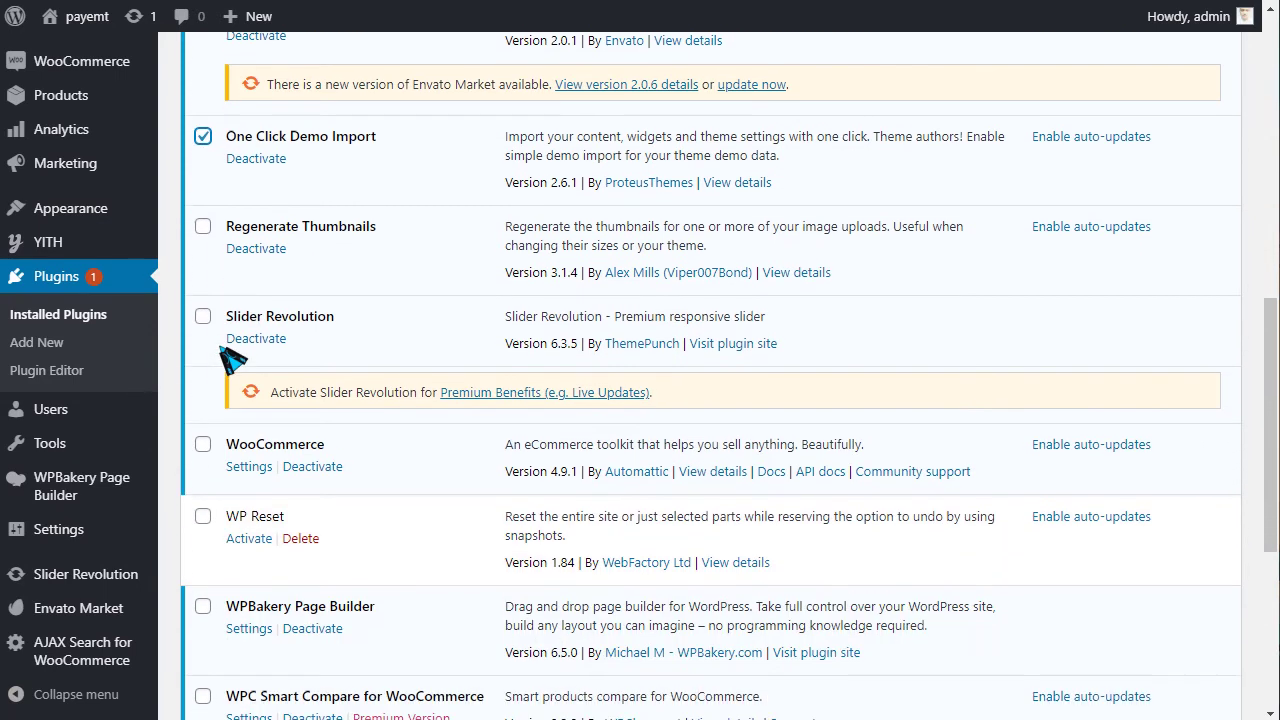
pyautogui.scroll(-4, 345, 365)
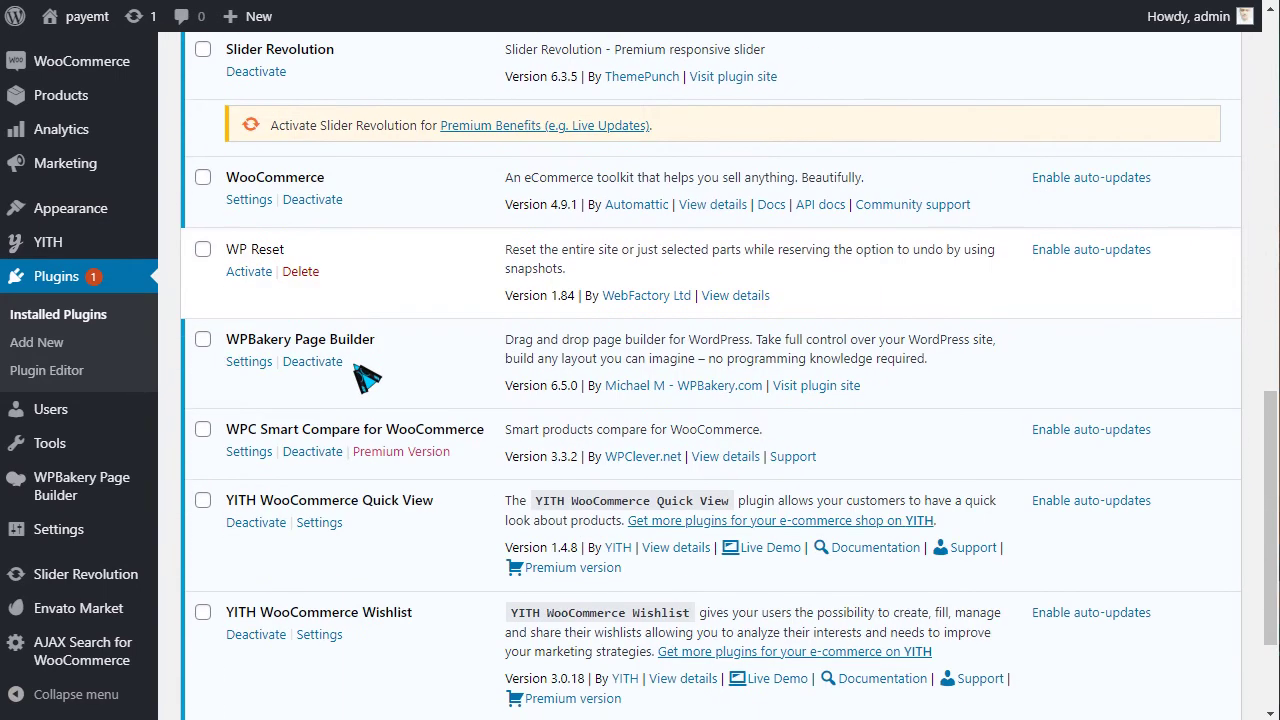
pyautogui.scroll(-2, 374, 374)
pyautogui.scroll(-1, 214, 322)
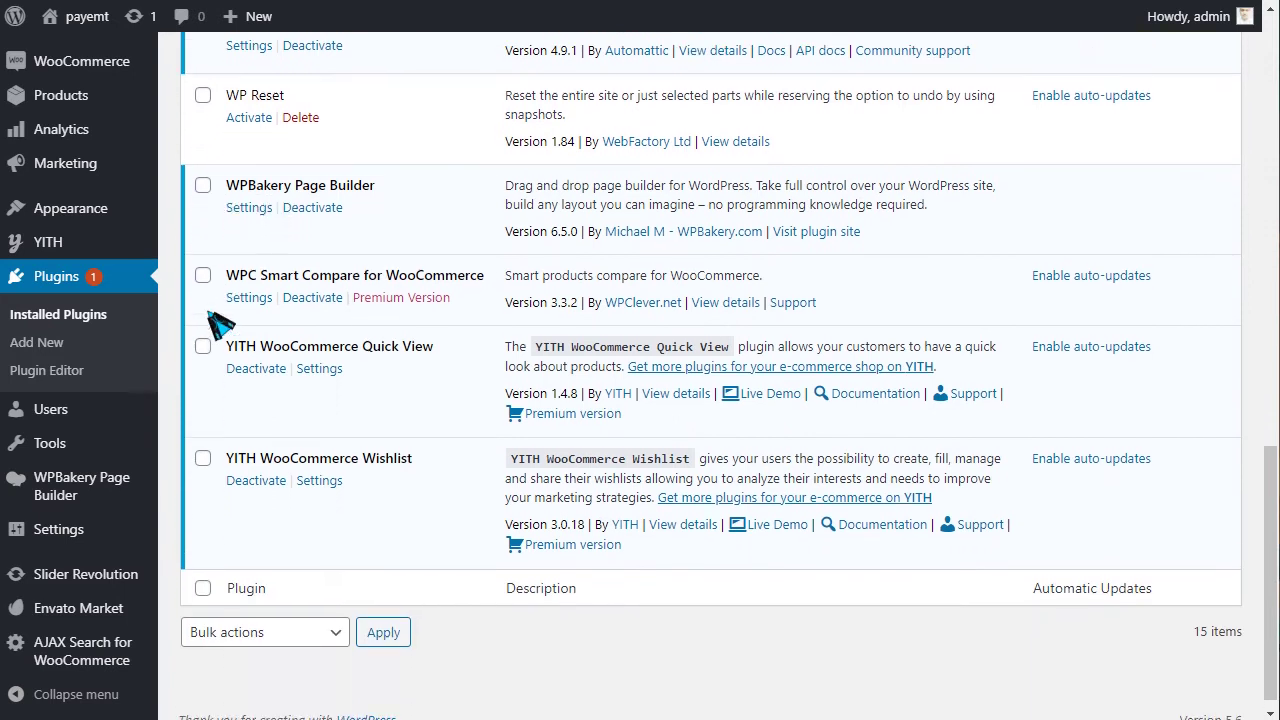
pyautogui.click(325, 628)
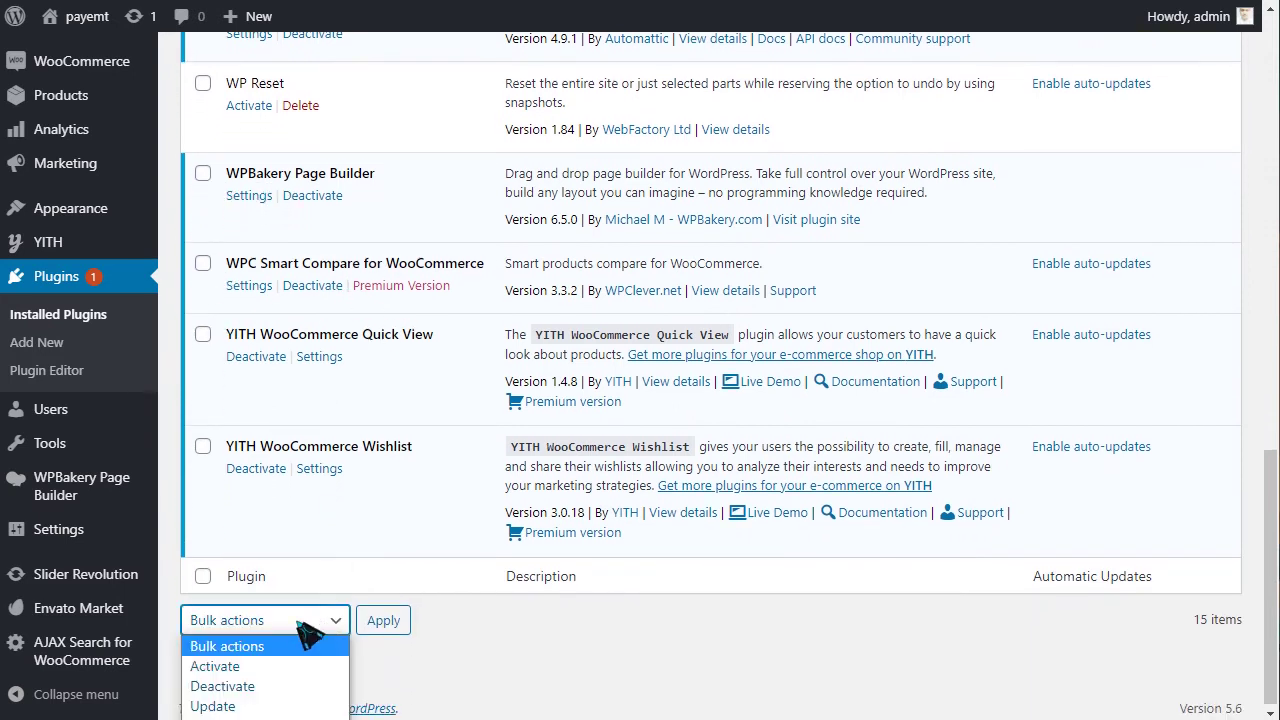
pyautogui.click(262, 688)
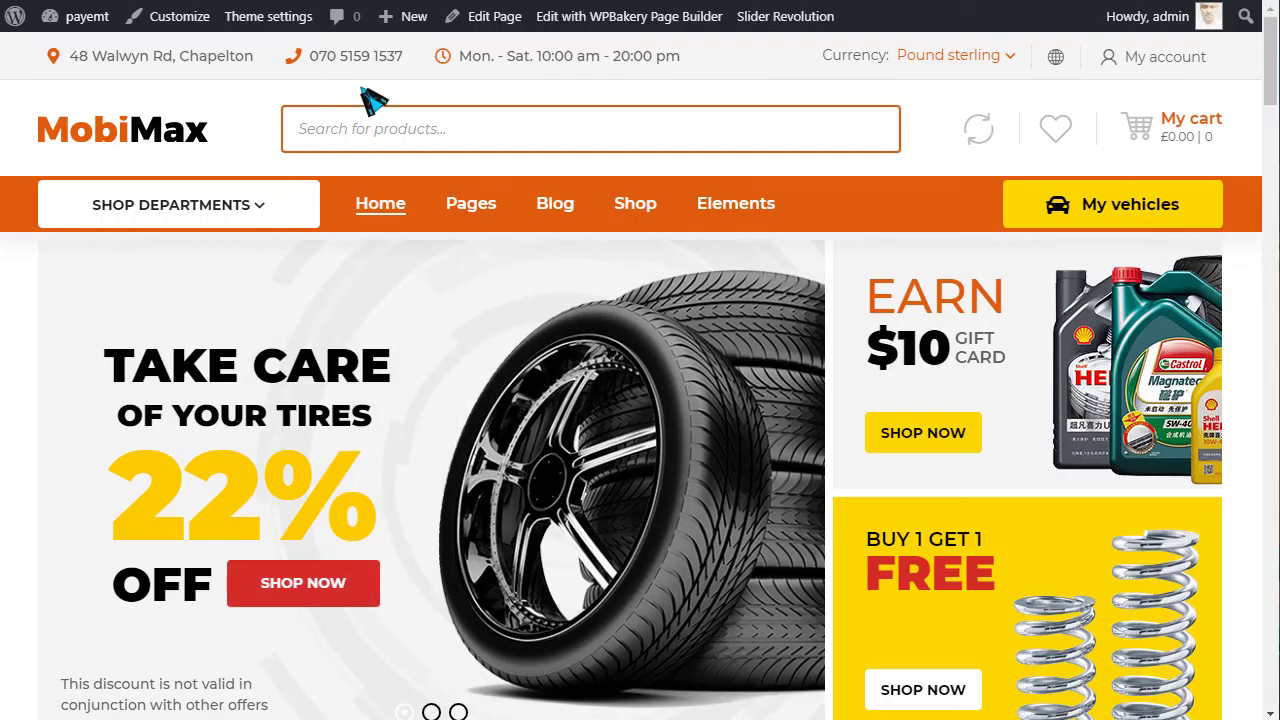
# Step: Examine the imported shop home page down to the footer, including the Popular, Featured and New Arrivals product groups
pyautogui.scroll(-5, 985, 290)
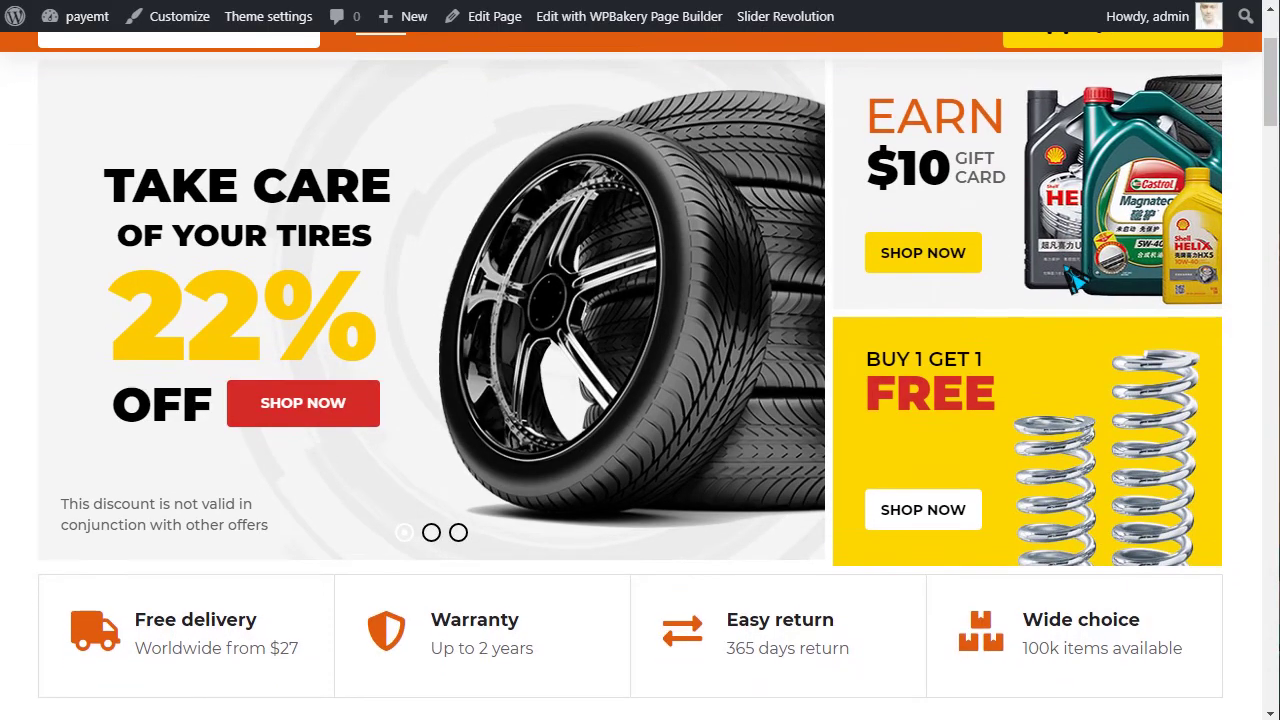
pyautogui.scroll(-3, 709, 294)
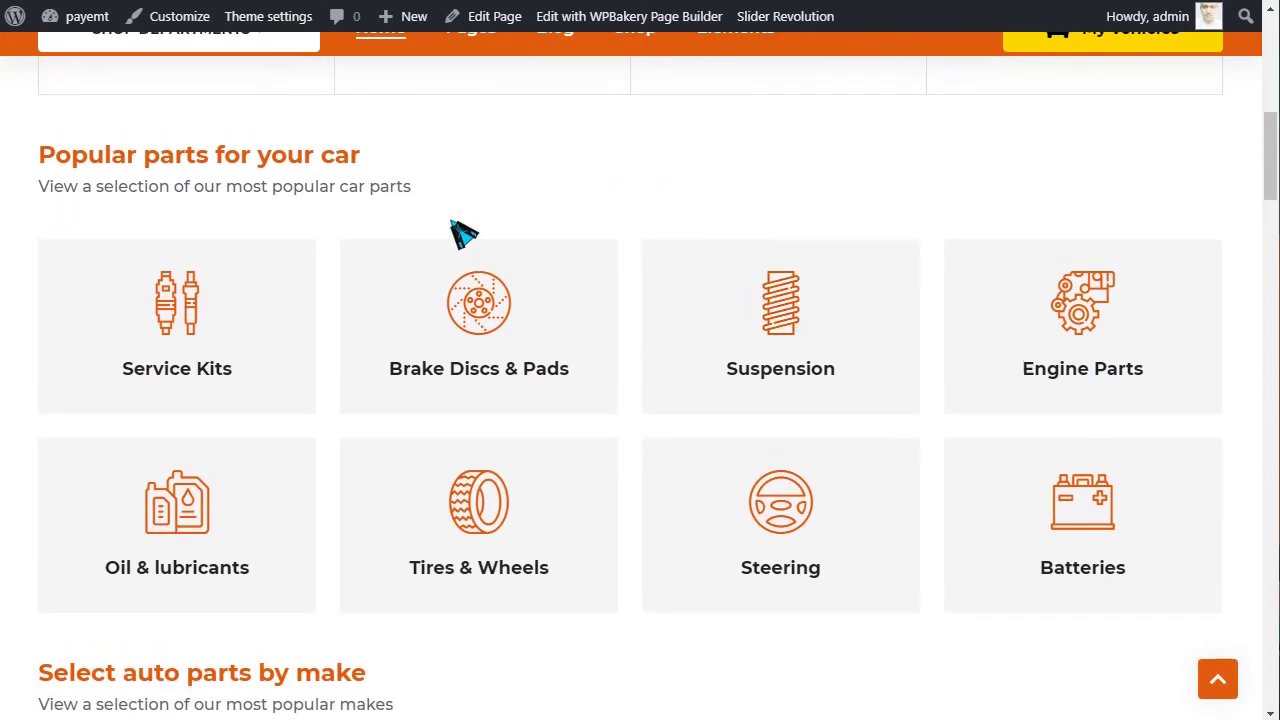
pyautogui.scroll(1, 337, 189)
pyautogui.scroll(-7, 1053, 180)
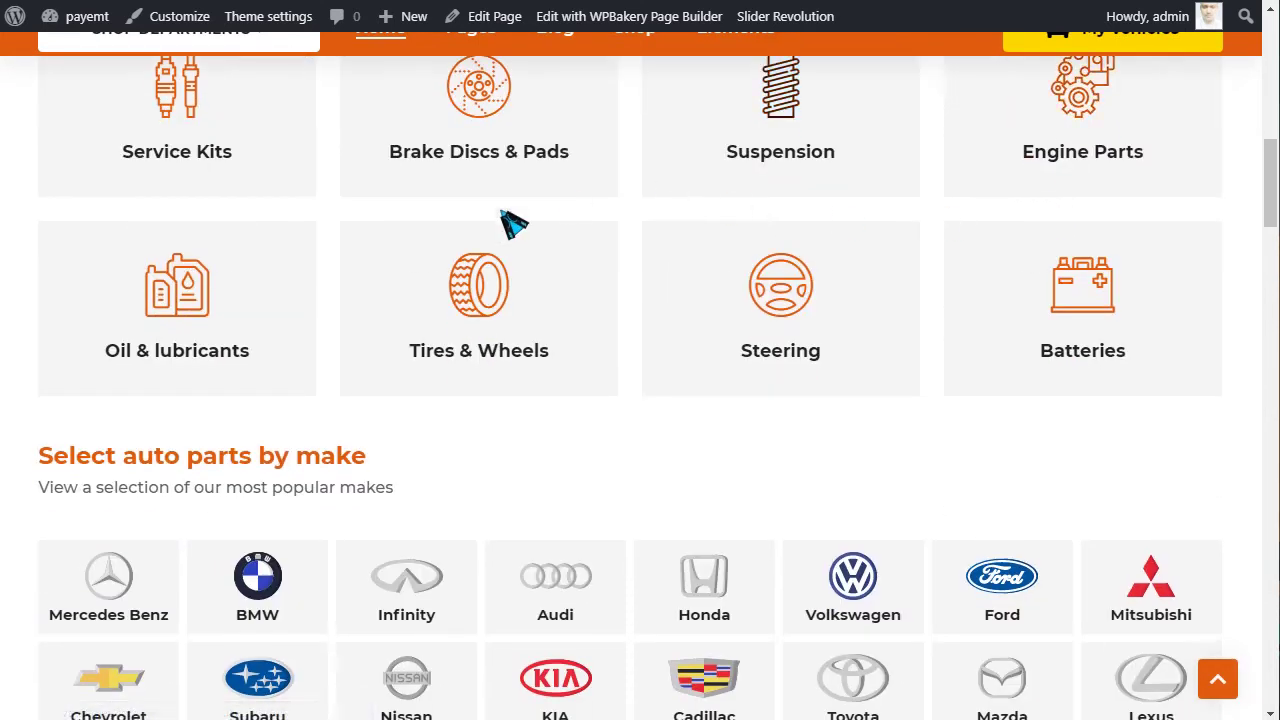
pyautogui.scroll(-2, 437, 302)
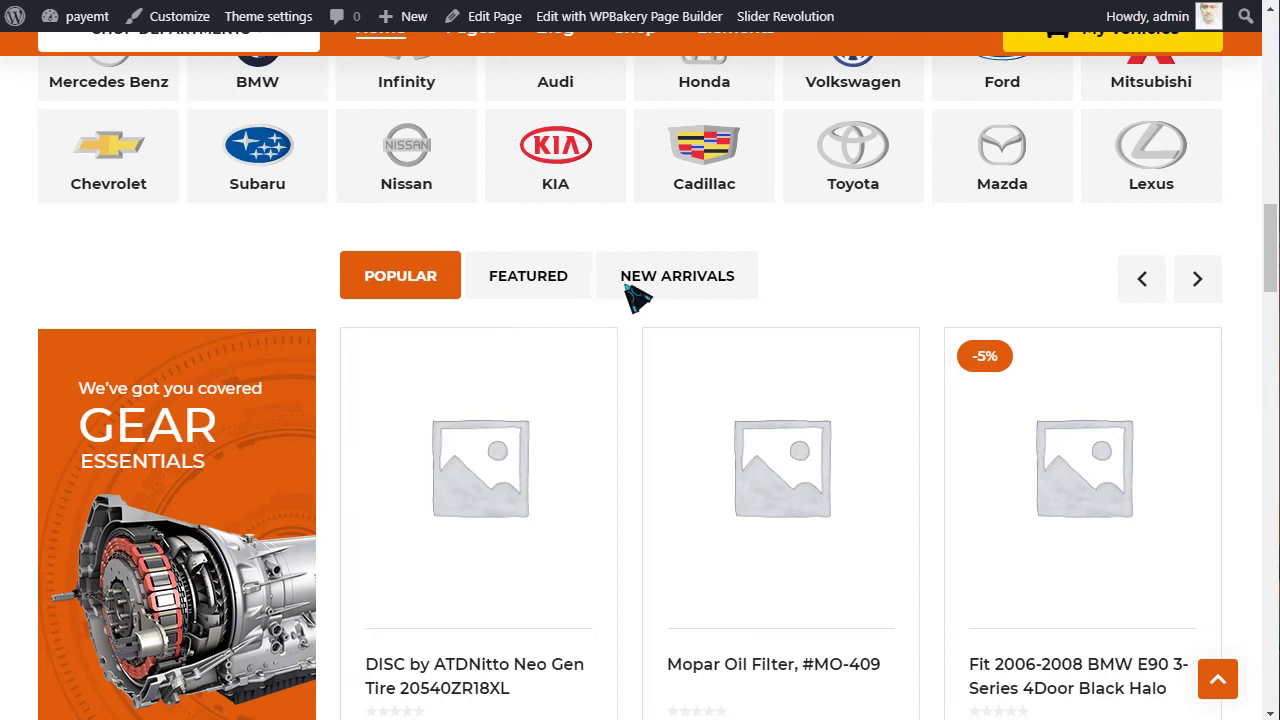
pyautogui.click(560, 283)
pyautogui.click(690, 287)
pyautogui.click(435, 285)
pyautogui.scroll(-2, 438, 285)
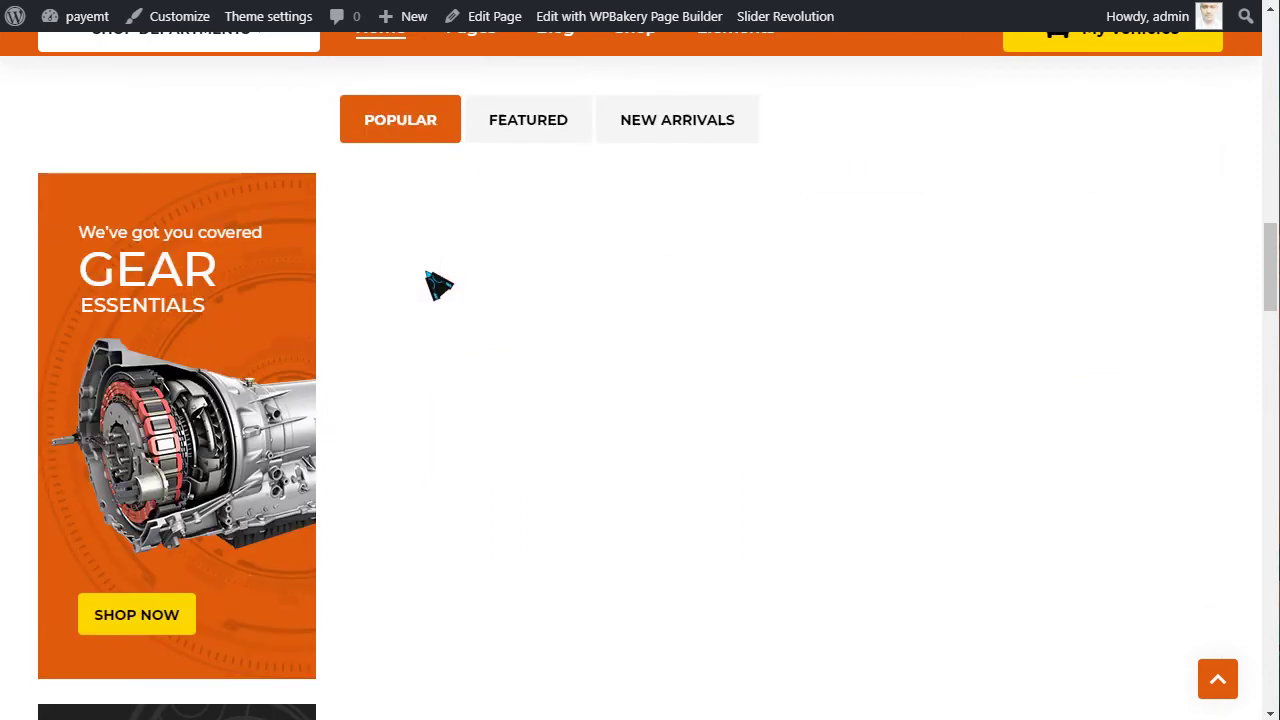
pyautogui.scroll(-6, 438, 285)
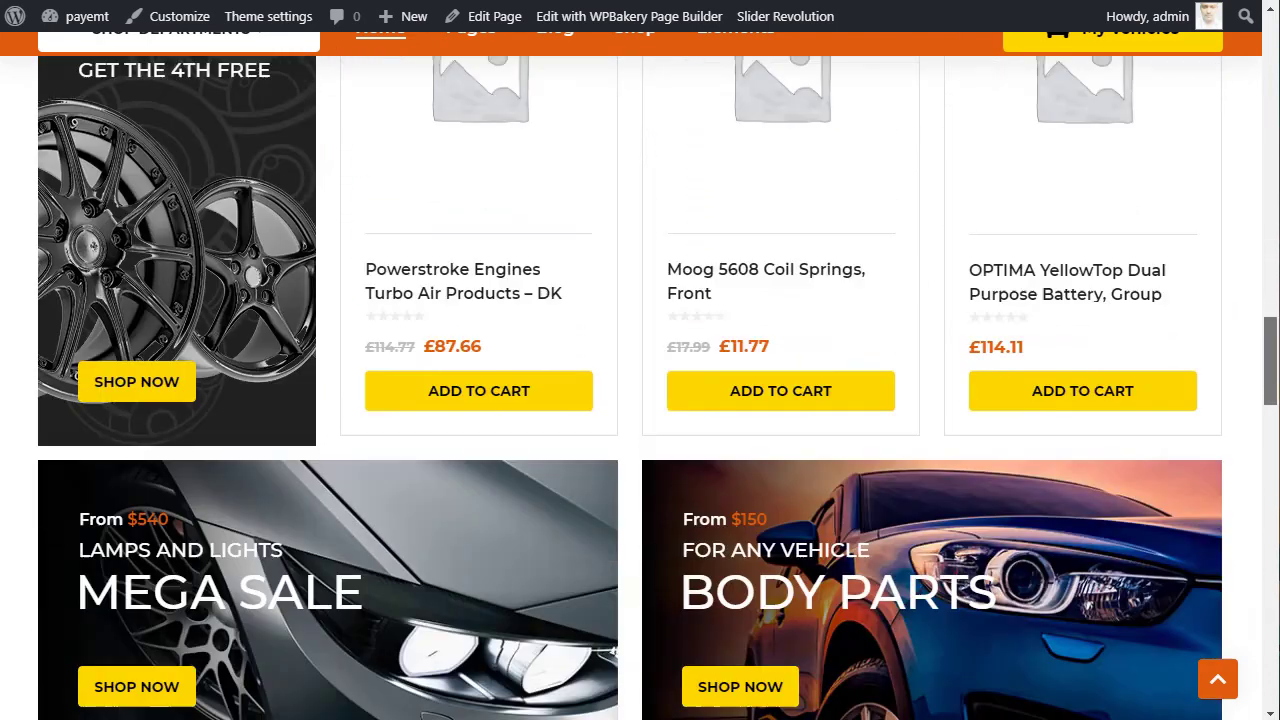
pyautogui.scroll(-15, 640, 388)
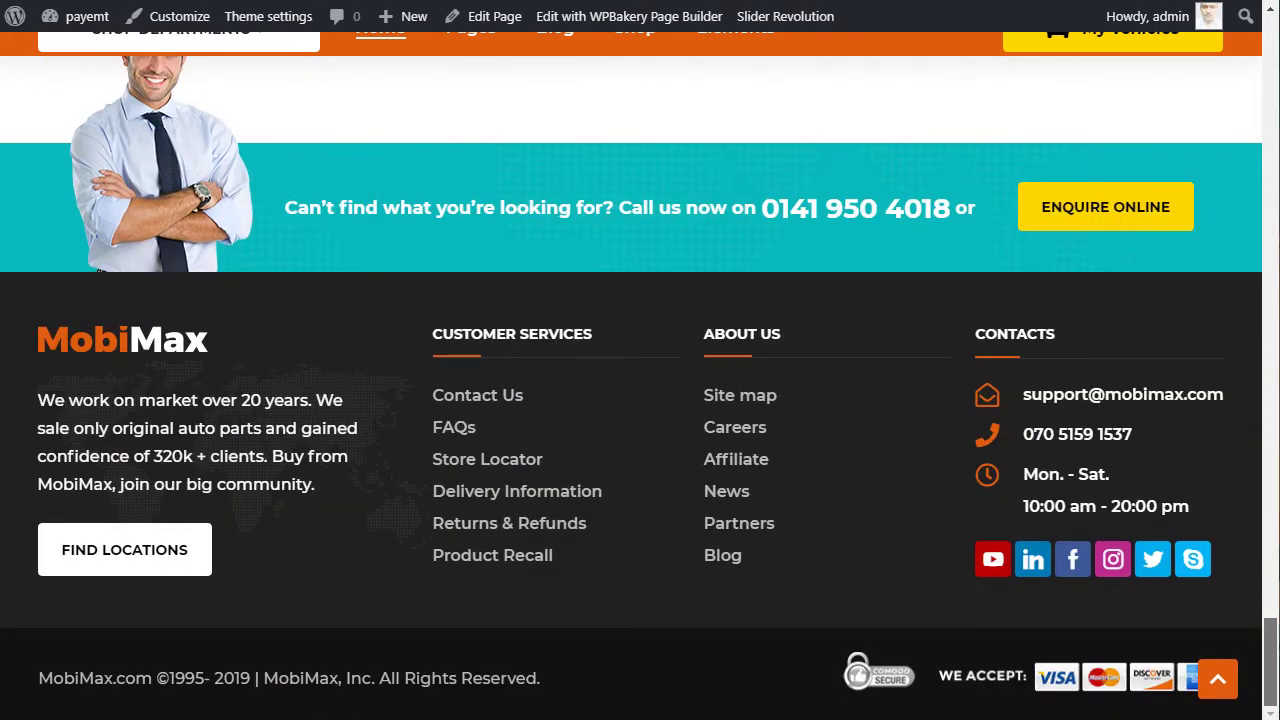
pyautogui.press('Home')
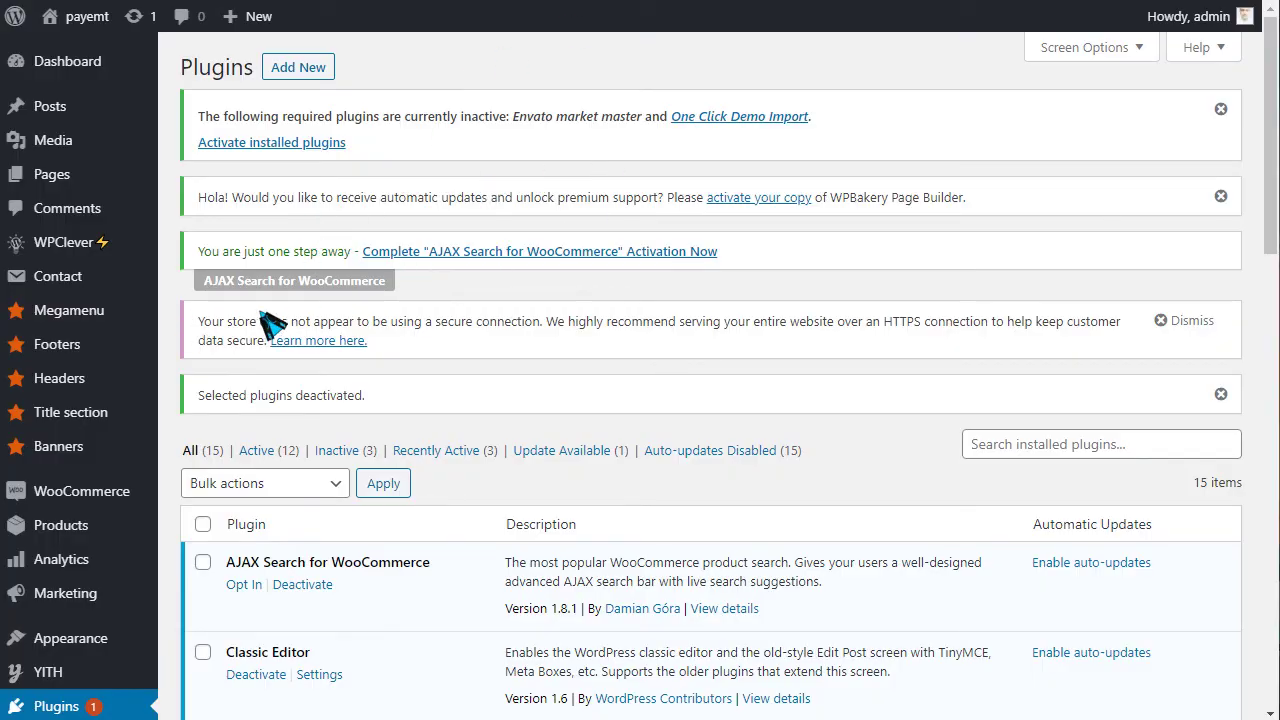
# Step: Open the Mobimax theme settings and show the General options
pyautogui.scroll(-3, 265, 330)
pyautogui.scroll(-2, 265, 366)
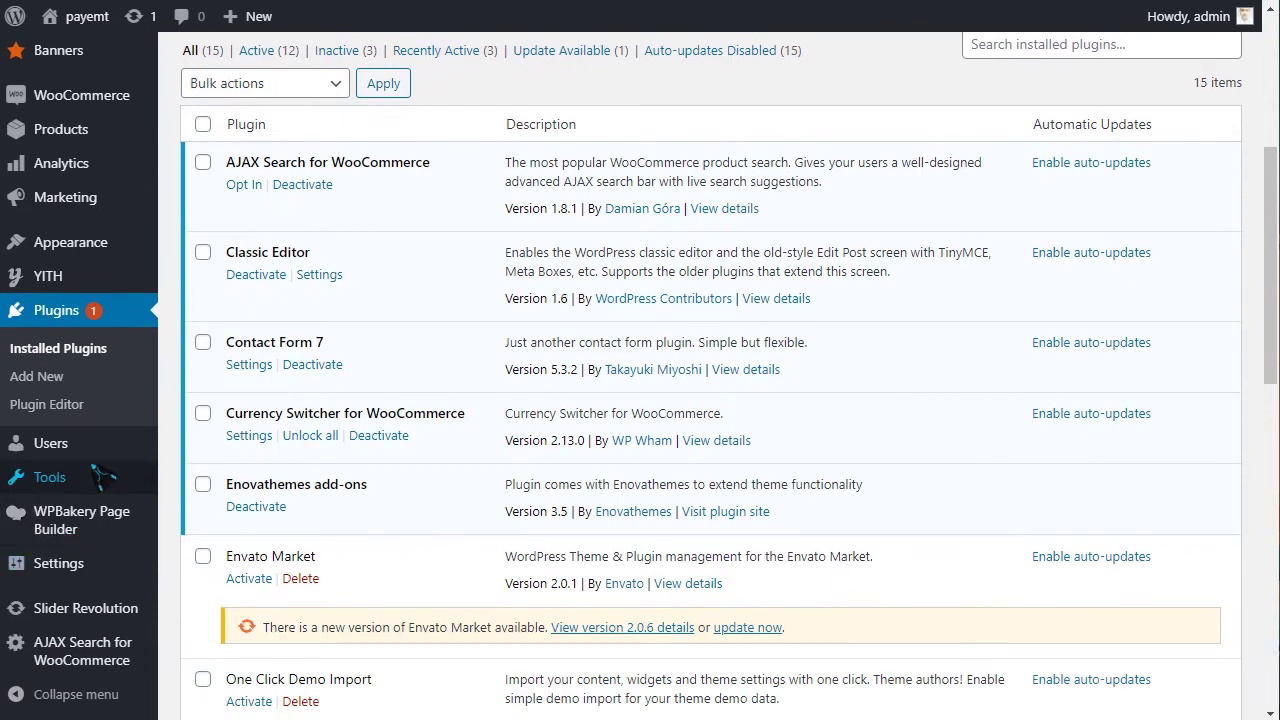
pyautogui.scroll(3, 90, 590)
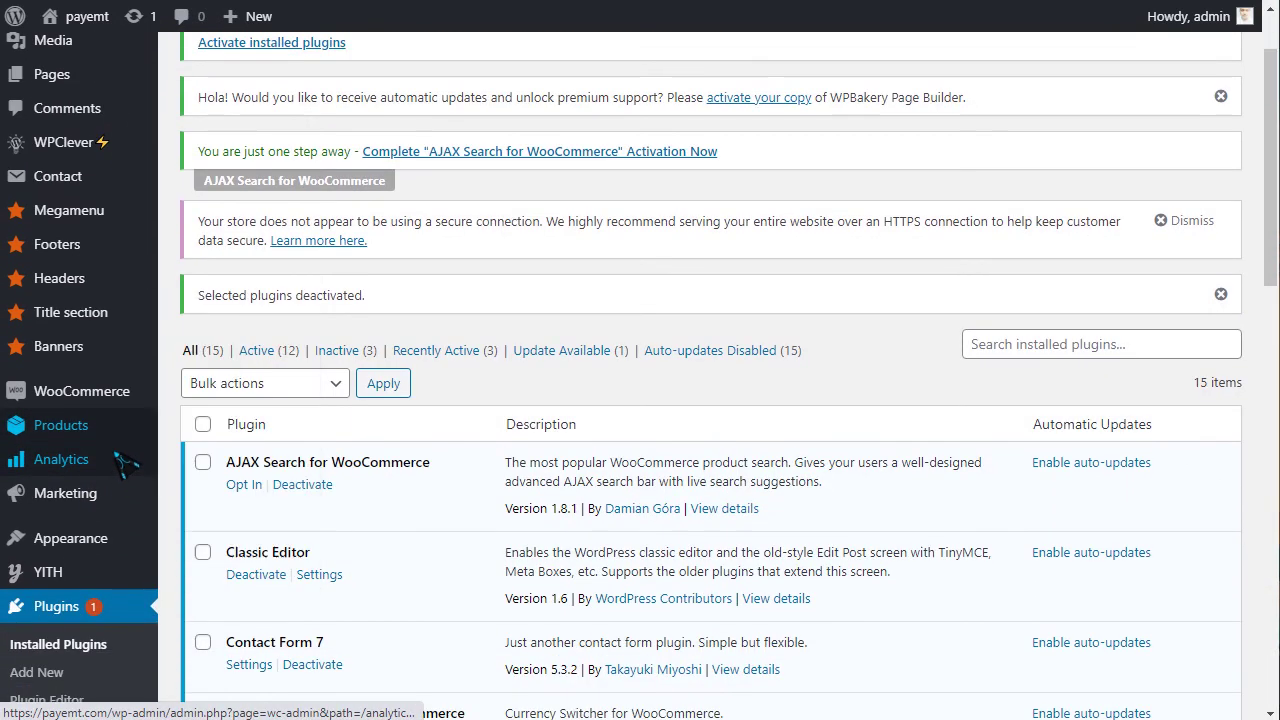
pyautogui.moveTo(100, 540)
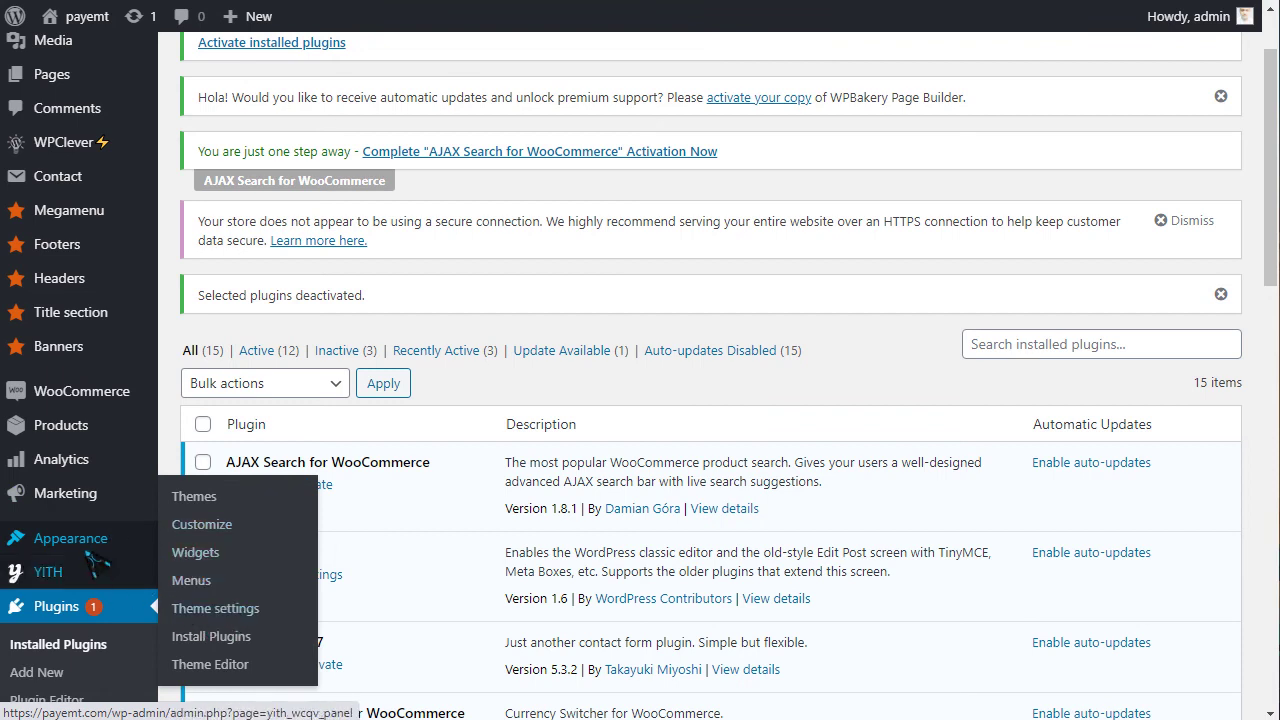
pyautogui.click(203, 615)
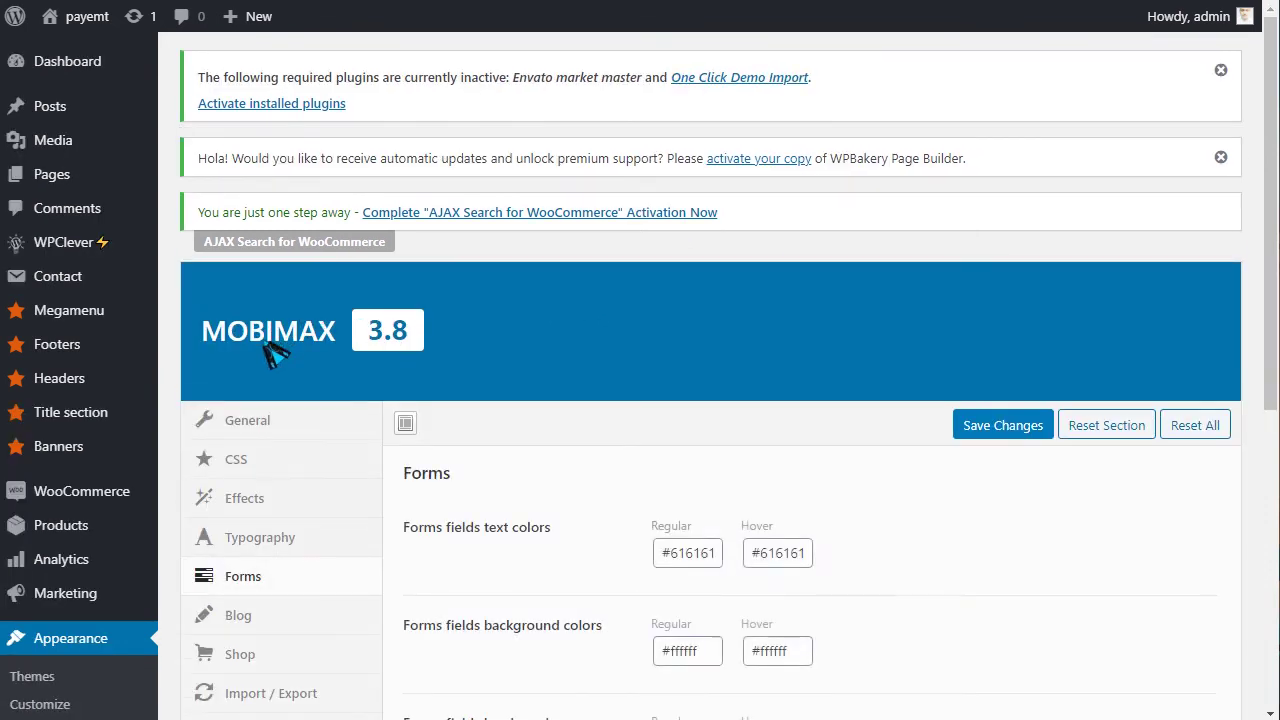
pyautogui.scroll(-1, 277, 349)
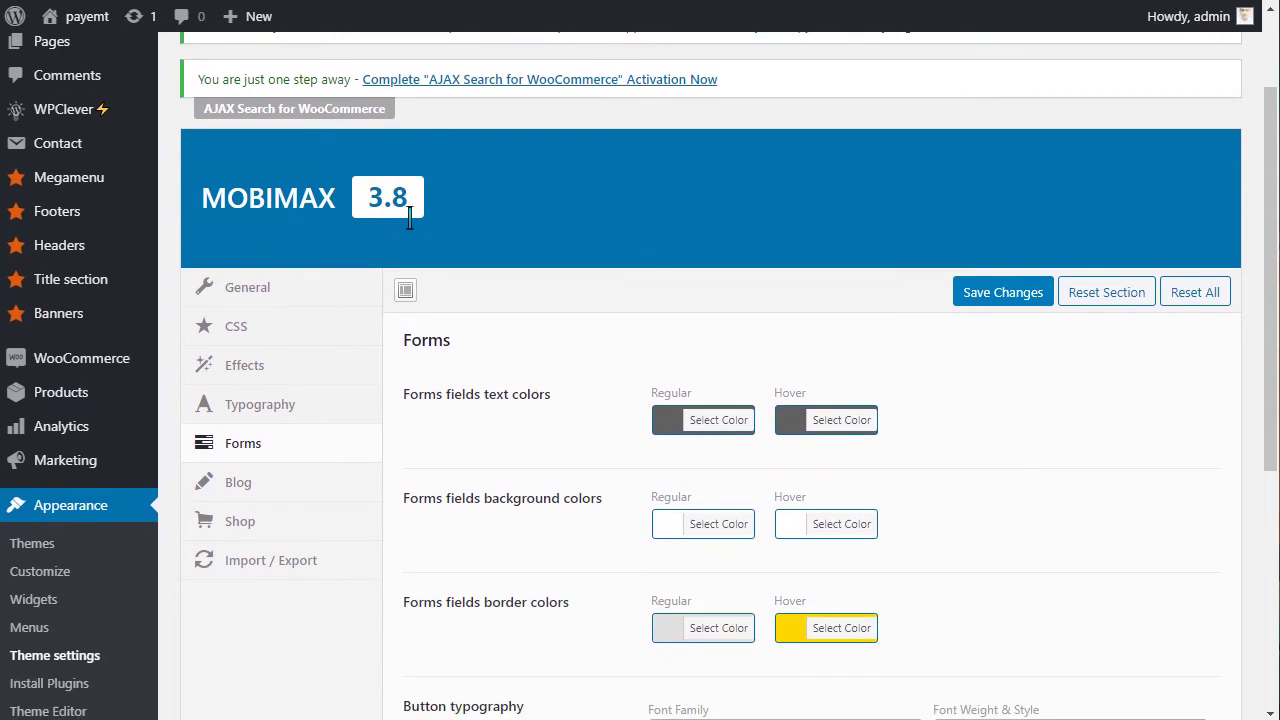
pyautogui.click(229, 287)
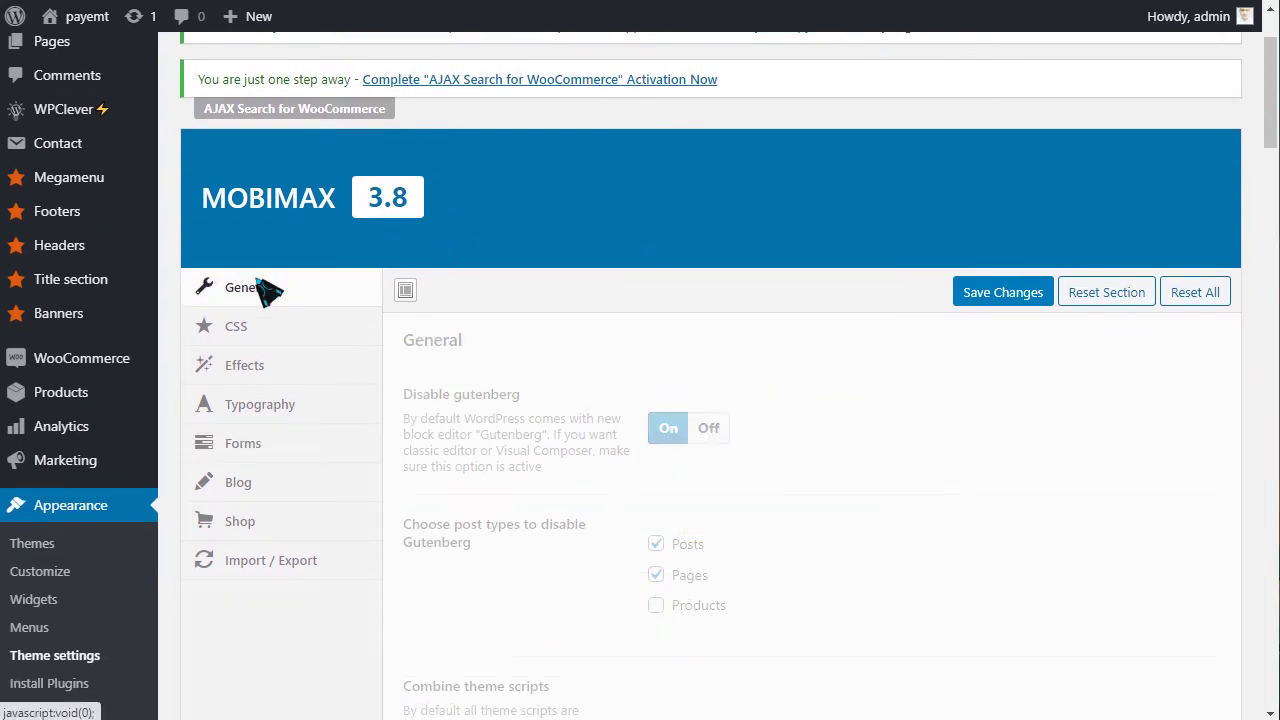
pyautogui.scroll(-1, 500, 315)
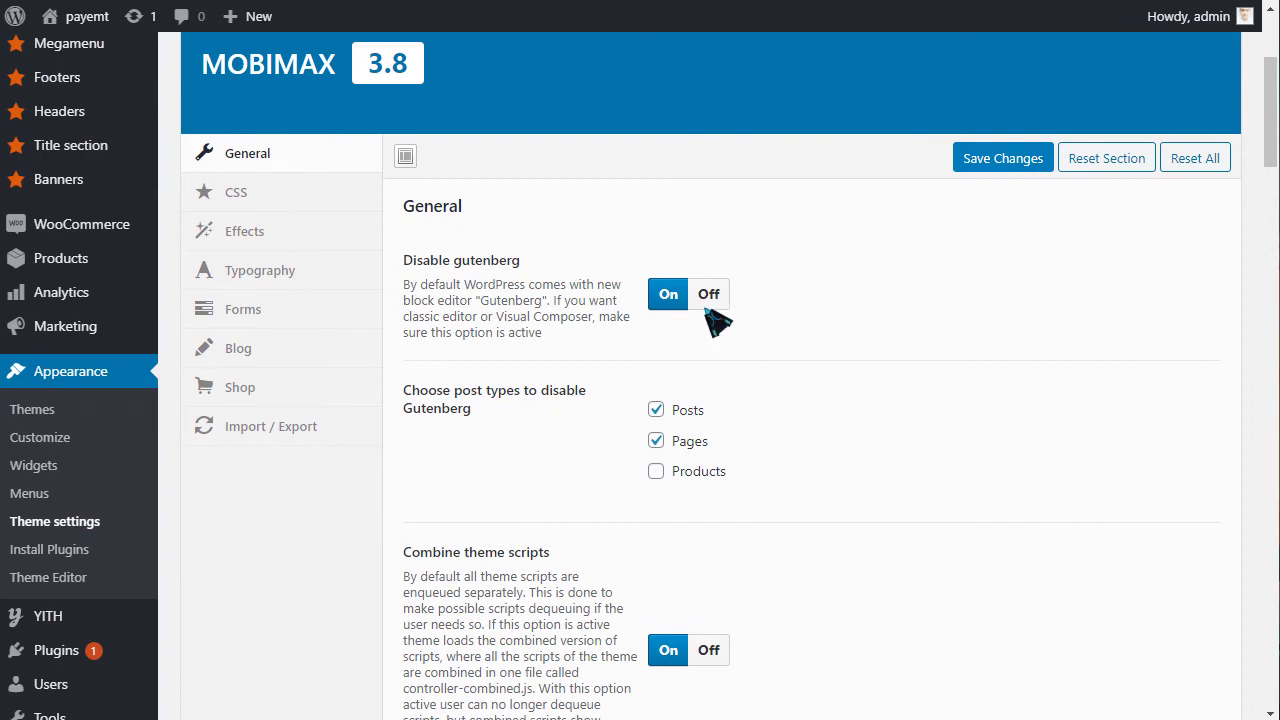
# Step: Include Products among the post types for which the Gutenberg editor is disabled
pyautogui.scroll(-1, 547, 316)
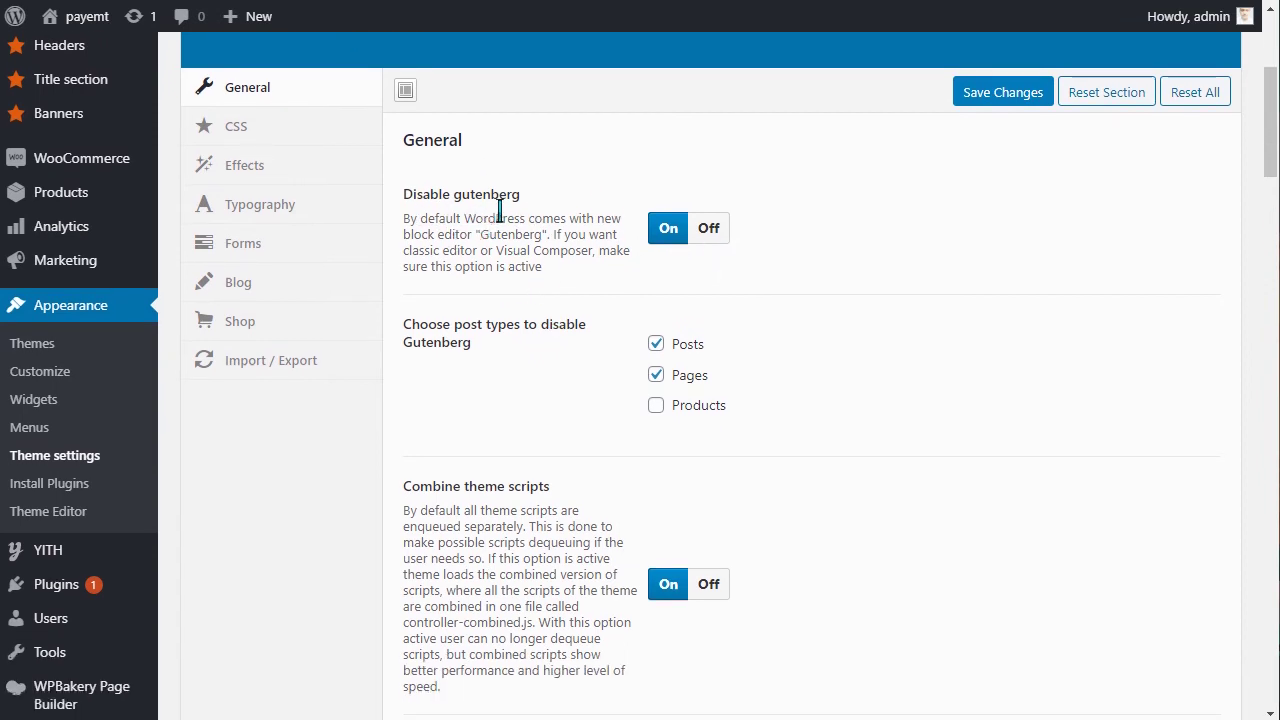
pyautogui.doubleClick(486, 195)
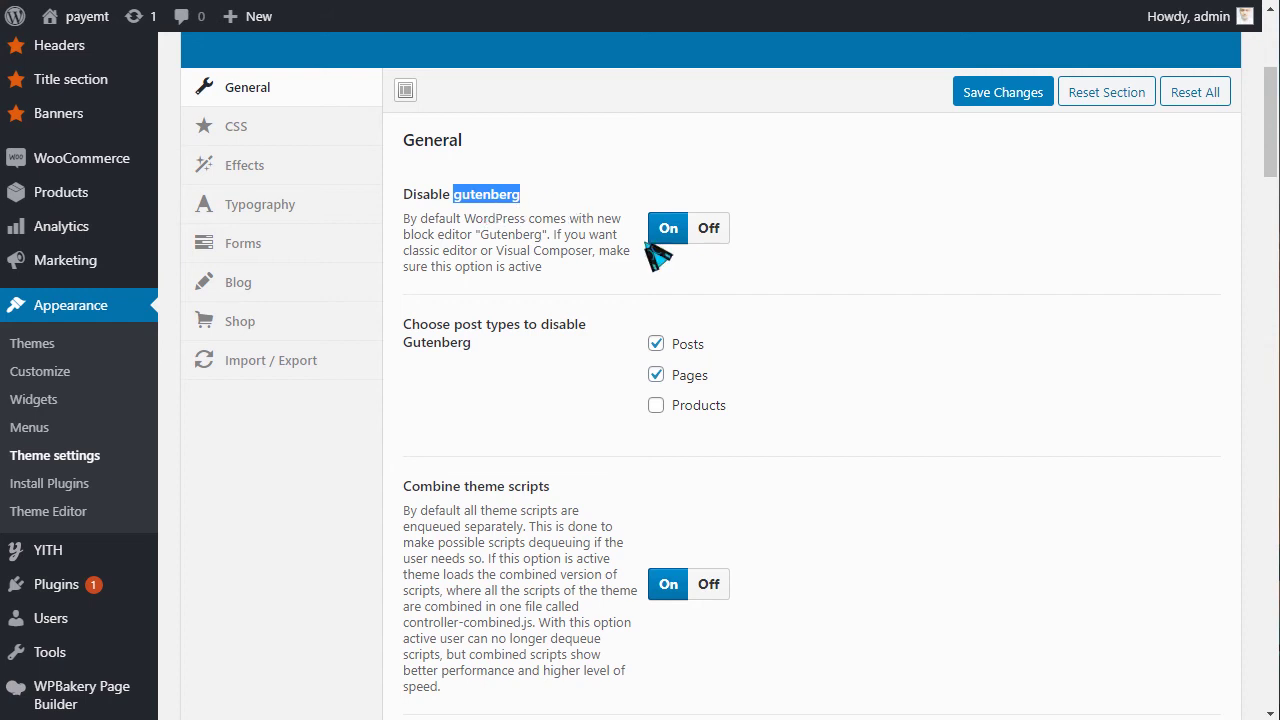
pyautogui.scroll(-2, 675, 258)
pyautogui.click(656, 306)
pyautogui.scroll(-3, 591, 280)
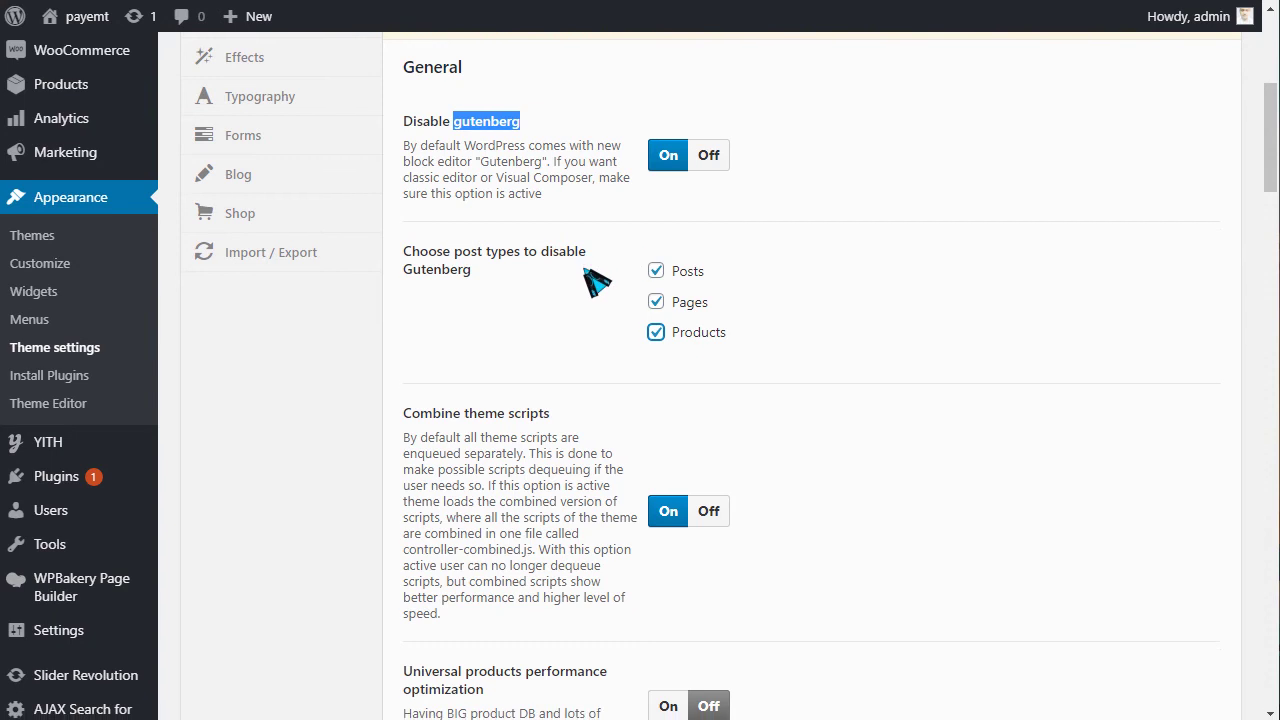
# Step: Review the performance, color, layout and footer options in the General settings, including the list of available footers
pyautogui.scroll(-5, 512, 272)
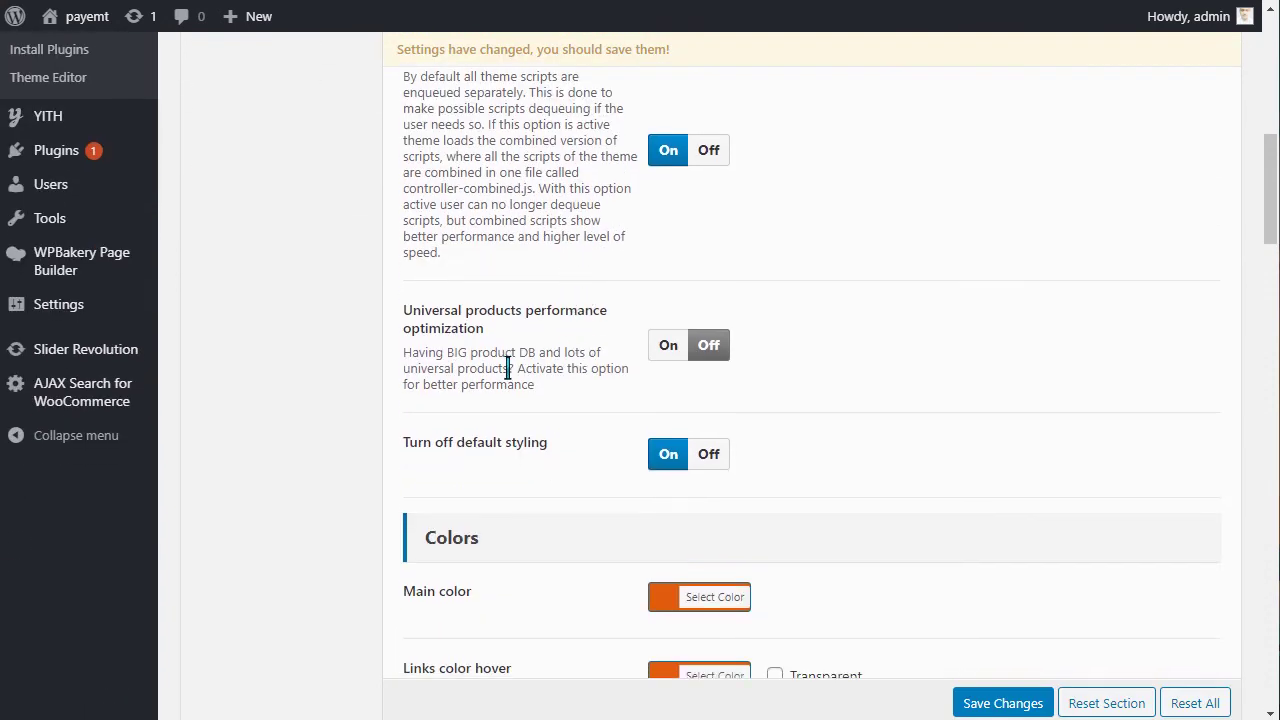
pyautogui.scroll(-2, 550, 375)
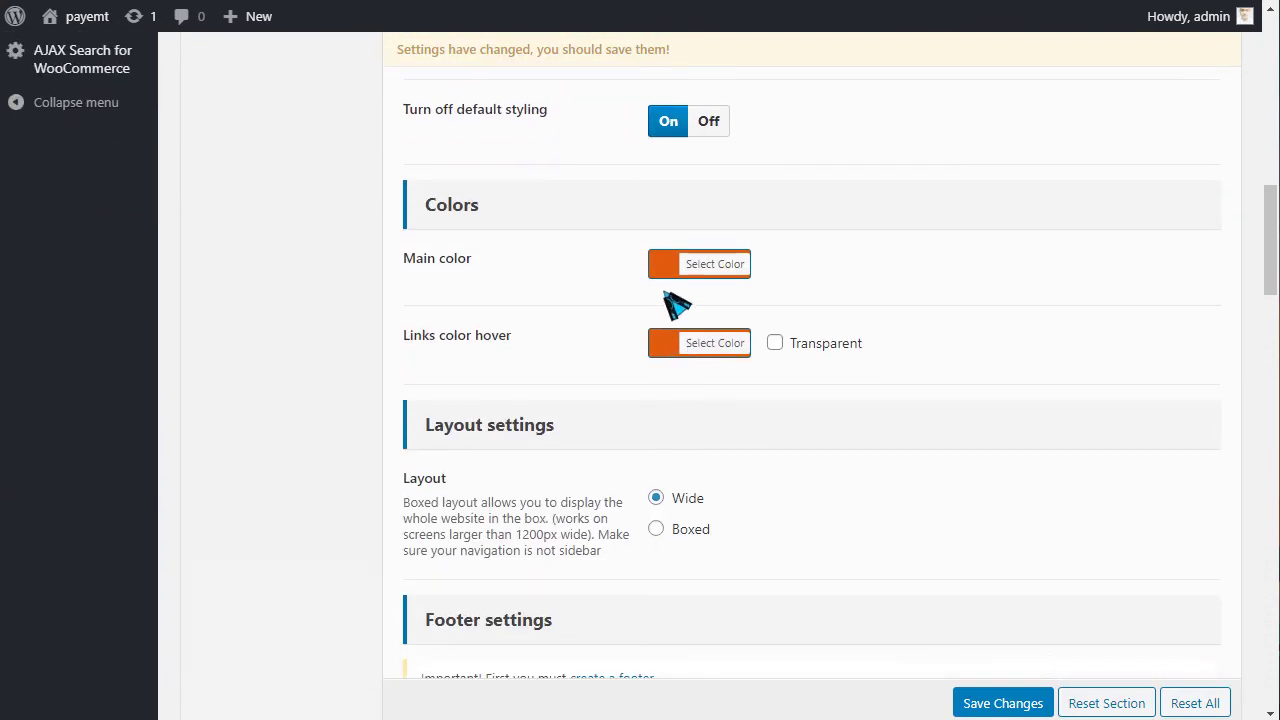
pyautogui.scroll(-4, 668, 343)
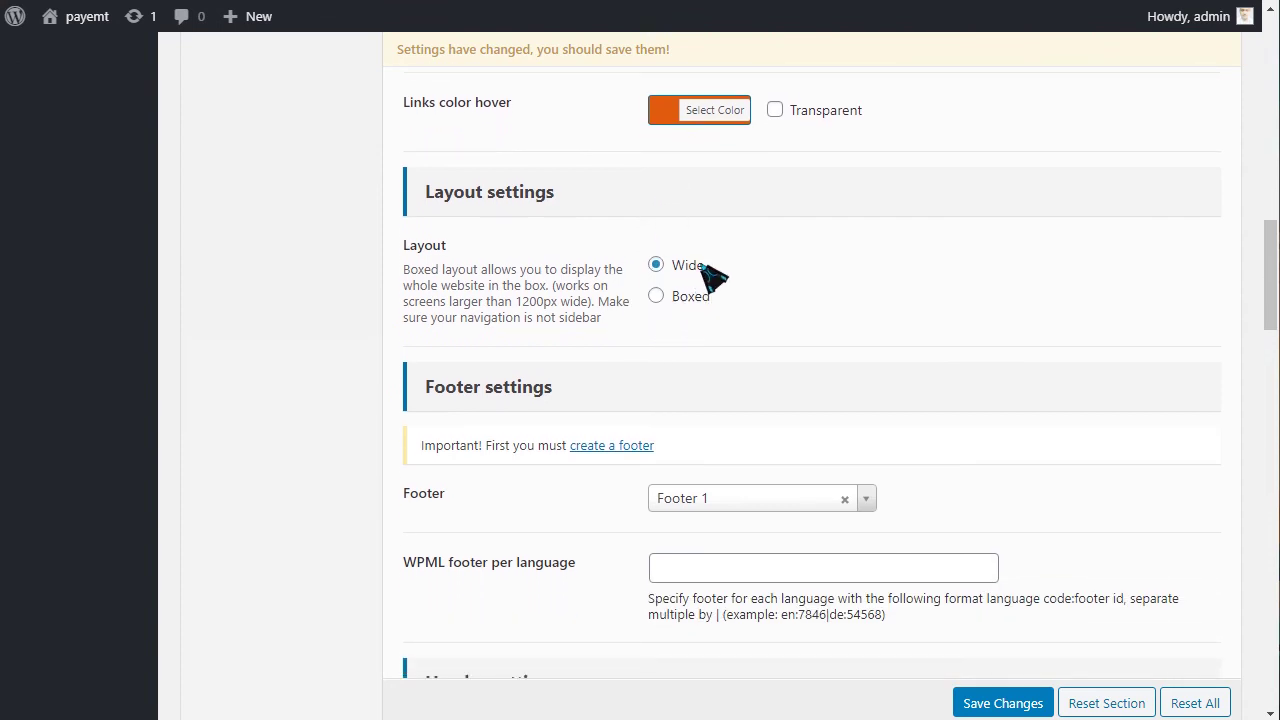
pyautogui.scroll(-3, 662, 305)
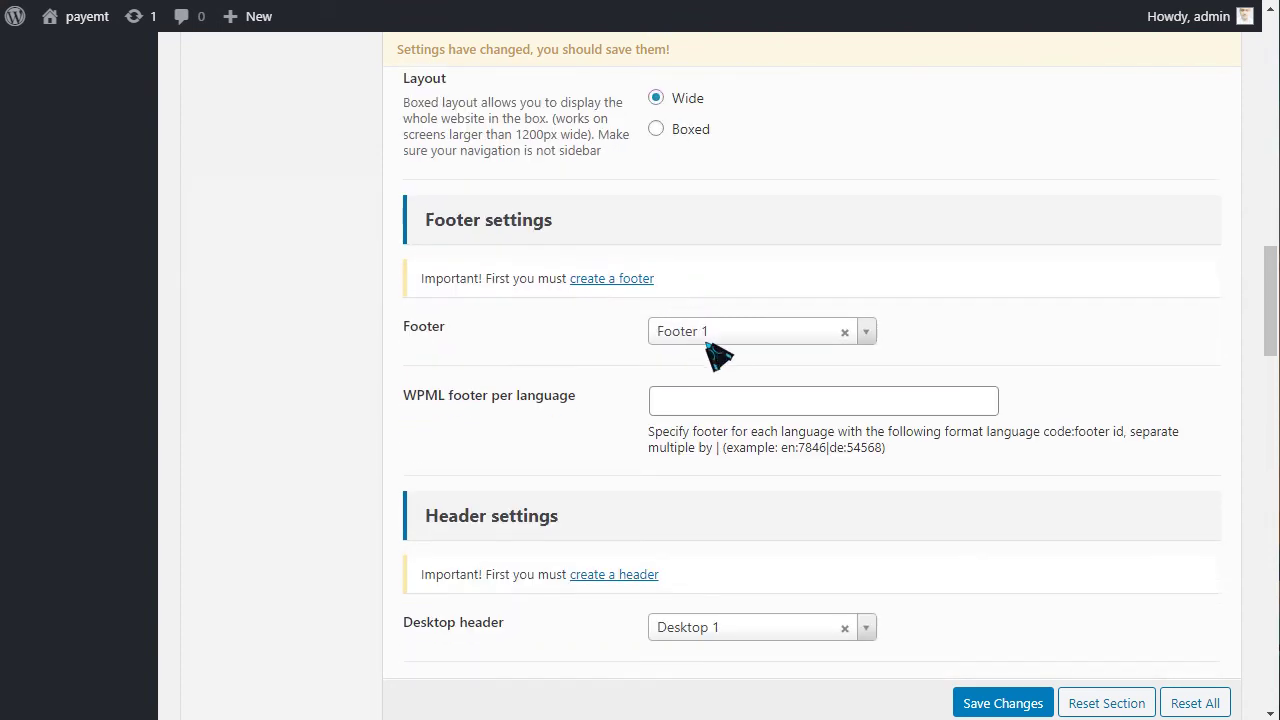
pyautogui.click(716, 336)
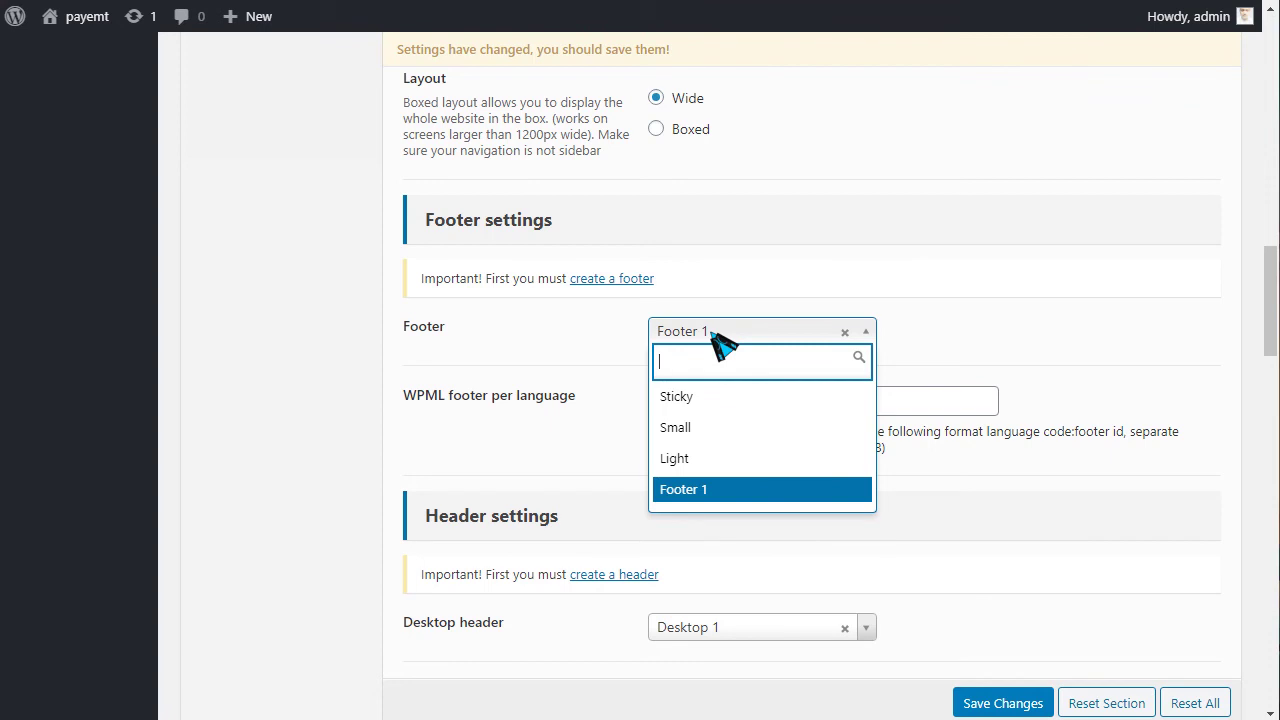
pyautogui.click(563, 366)
# Step: Review the desktop header, mobile header and page title section settings, including the list of available desktop headers
pyautogui.scroll(-2, 565, 363)
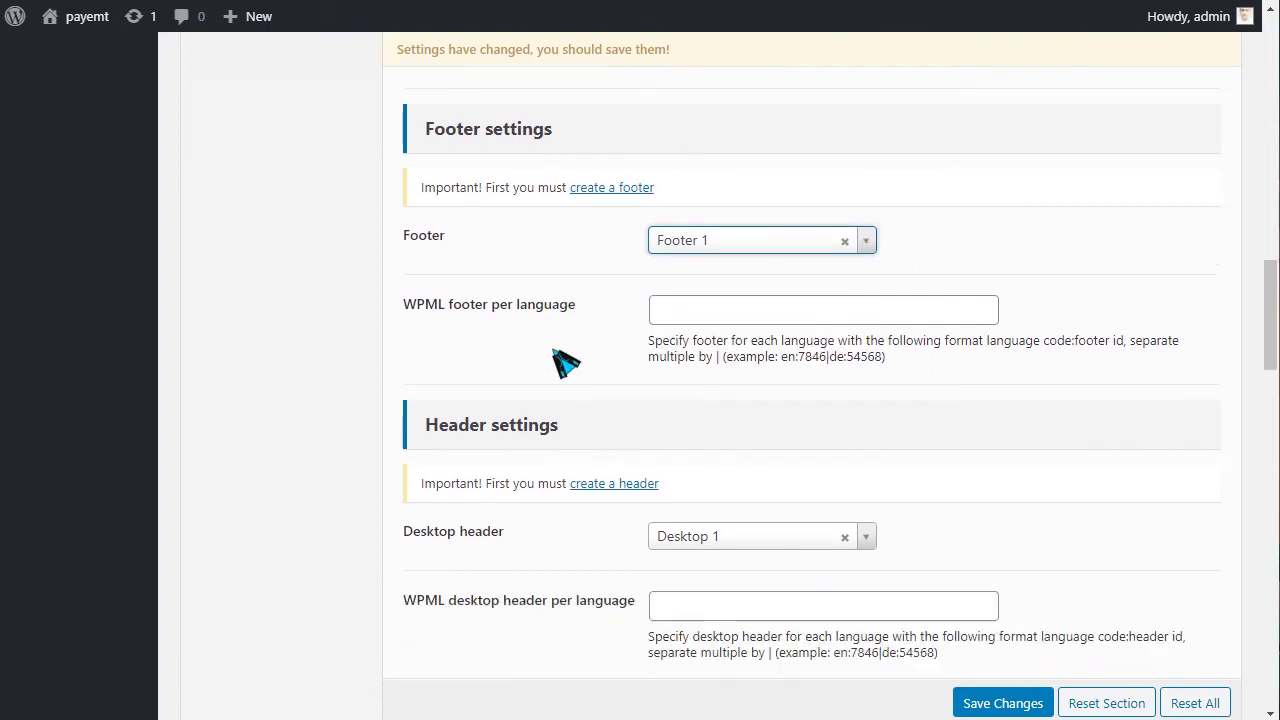
pyautogui.scroll(-2, 560, 322)
pyautogui.scroll(-3, 720, 440)
pyautogui.scroll(-5, 614, 471)
pyautogui.scroll(1, 506, 266)
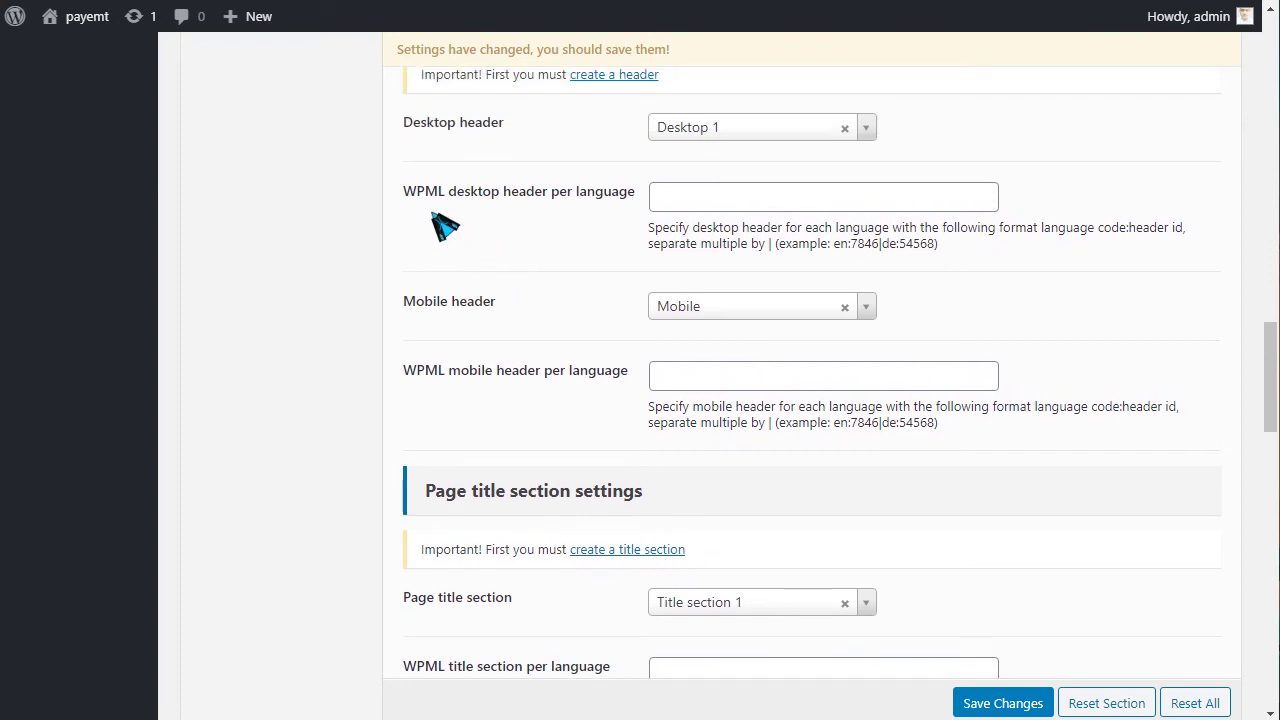
pyautogui.moveTo(436, 124); pyautogui.dragTo(540, 134)
pyautogui.moveTo(433, 302); pyautogui.dragTo(500, 303)
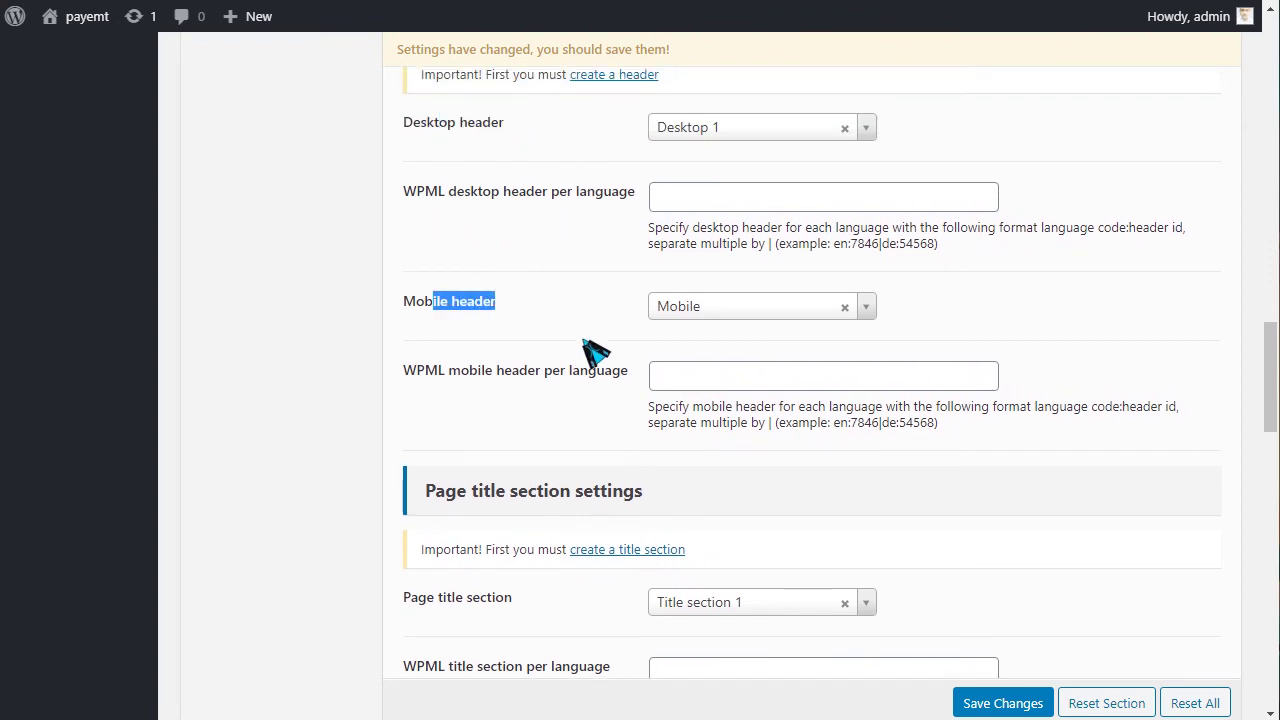
pyautogui.scroll(-3, 596, 380)
pyautogui.scroll(-5, 423, 329)
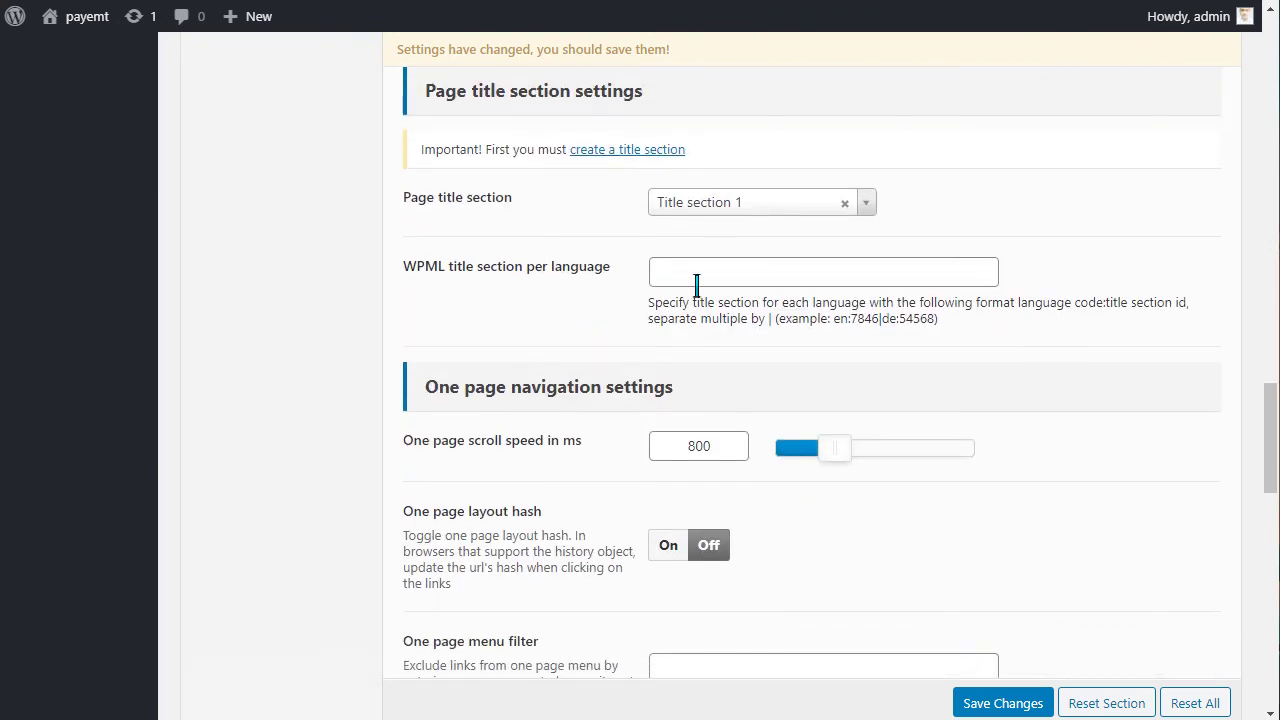
pyautogui.scroll(8, 715, 383)
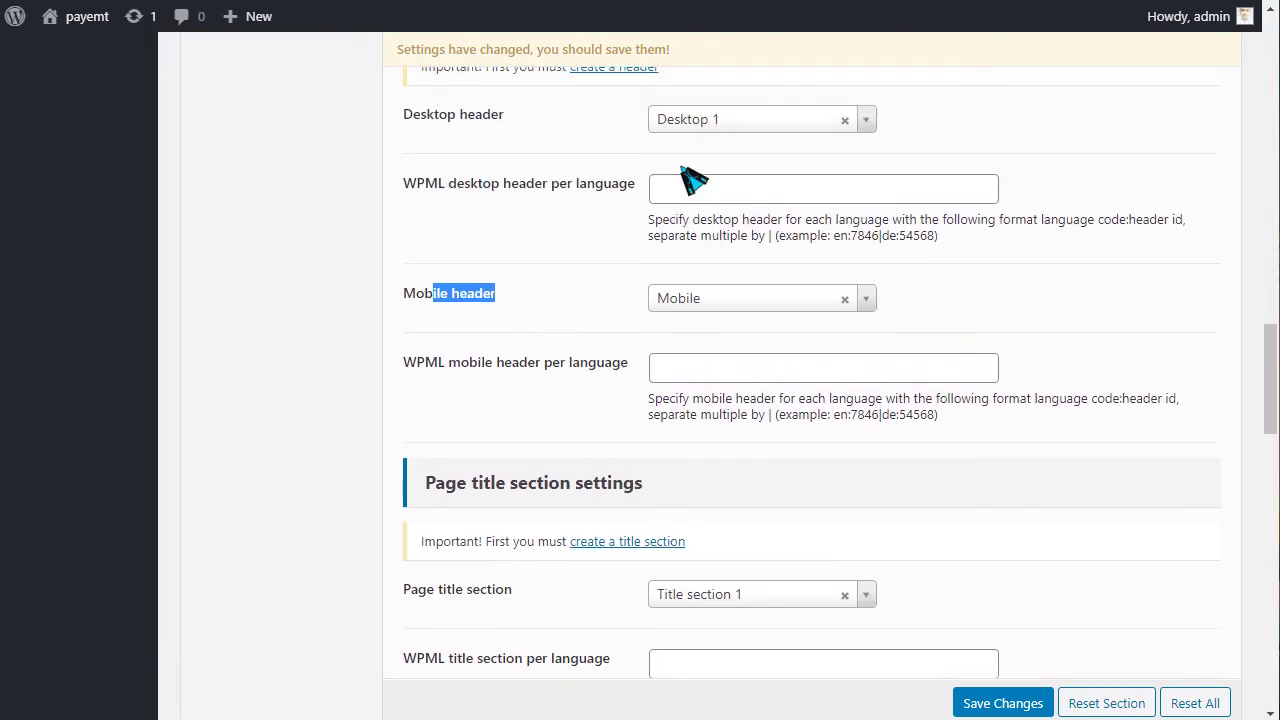
pyautogui.click(722, 170)
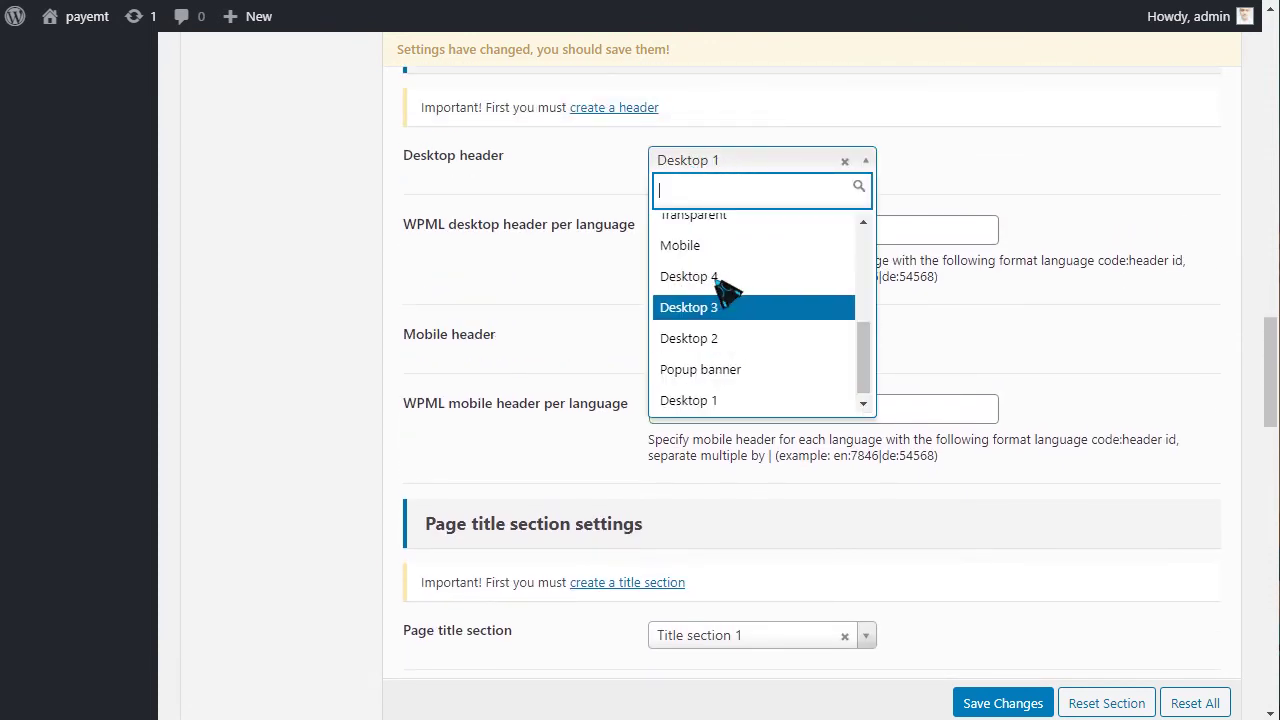
pyautogui.click(571, 277)
# Step: Review the one page navigation and API key settings in the General section
pyautogui.scroll(-4, 575, 282)
pyautogui.scroll(-10, 601, 318)
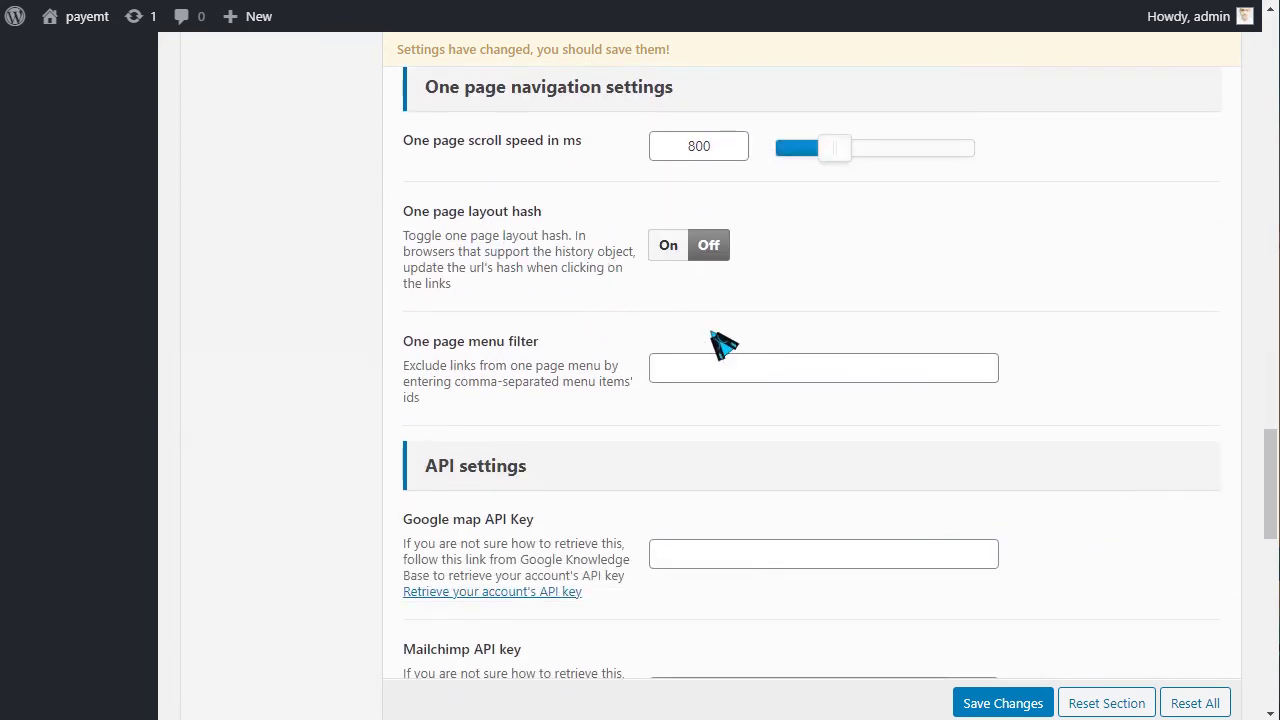
pyautogui.scroll(-4, 671, 308)
pyautogui.scroll(-9, 697, 313)
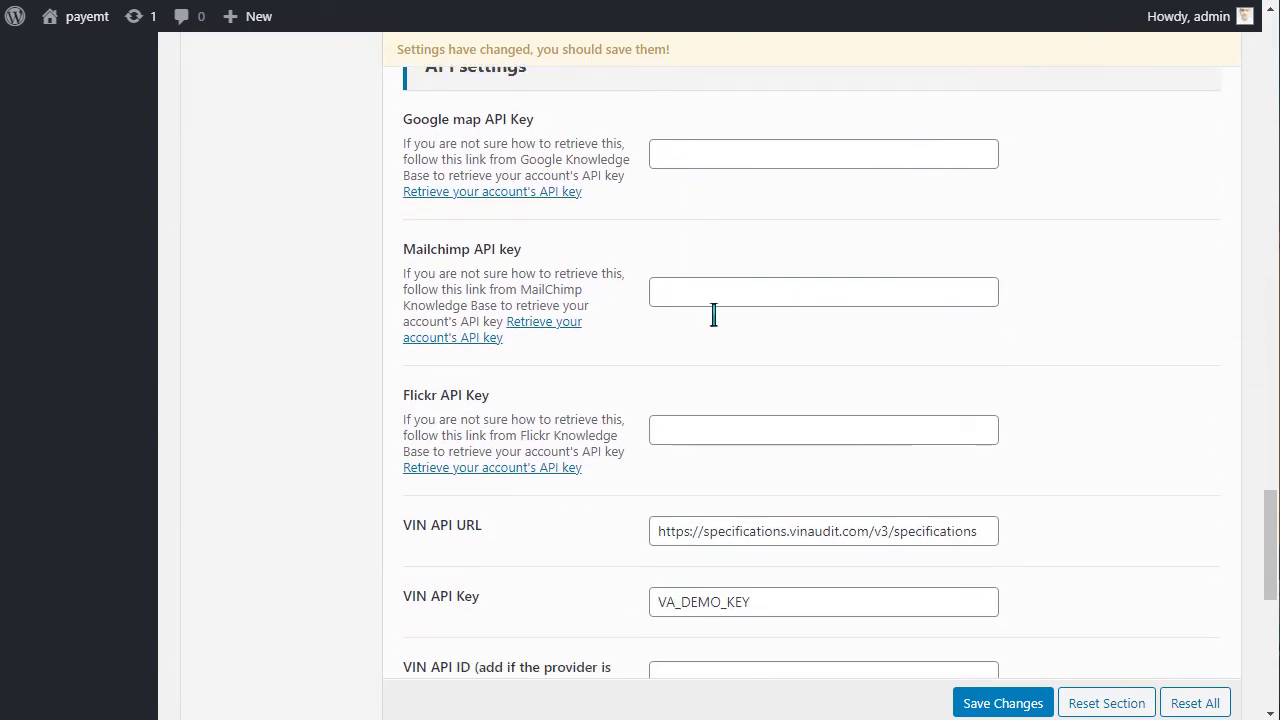
# Step: Look through the CSS, Effects, Typography, Forms, Blog, Shop and Import / Export sections of the theme settings
pyautogui.moveTo(1262, 572); pyautogui.dragTo(1103, 131)
pyautogui.click(288, 266)
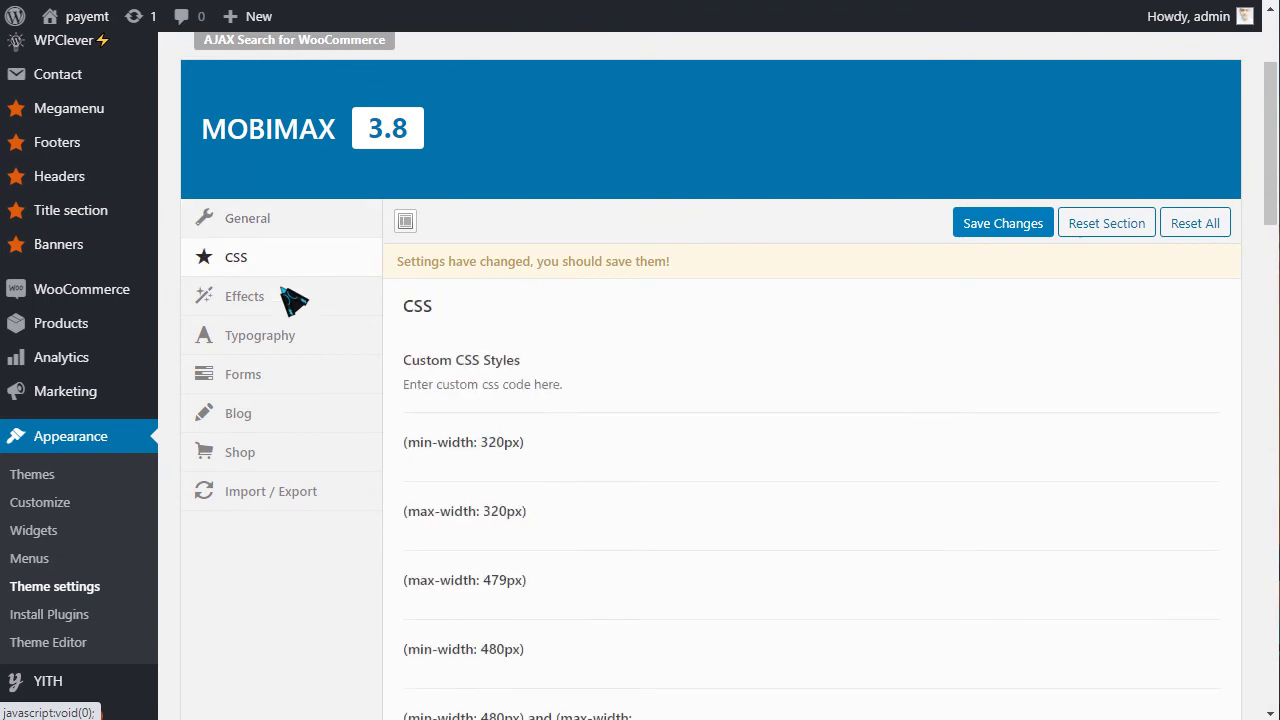
pyautogui.click(278, 302)
pyautogui.click(292, 342)
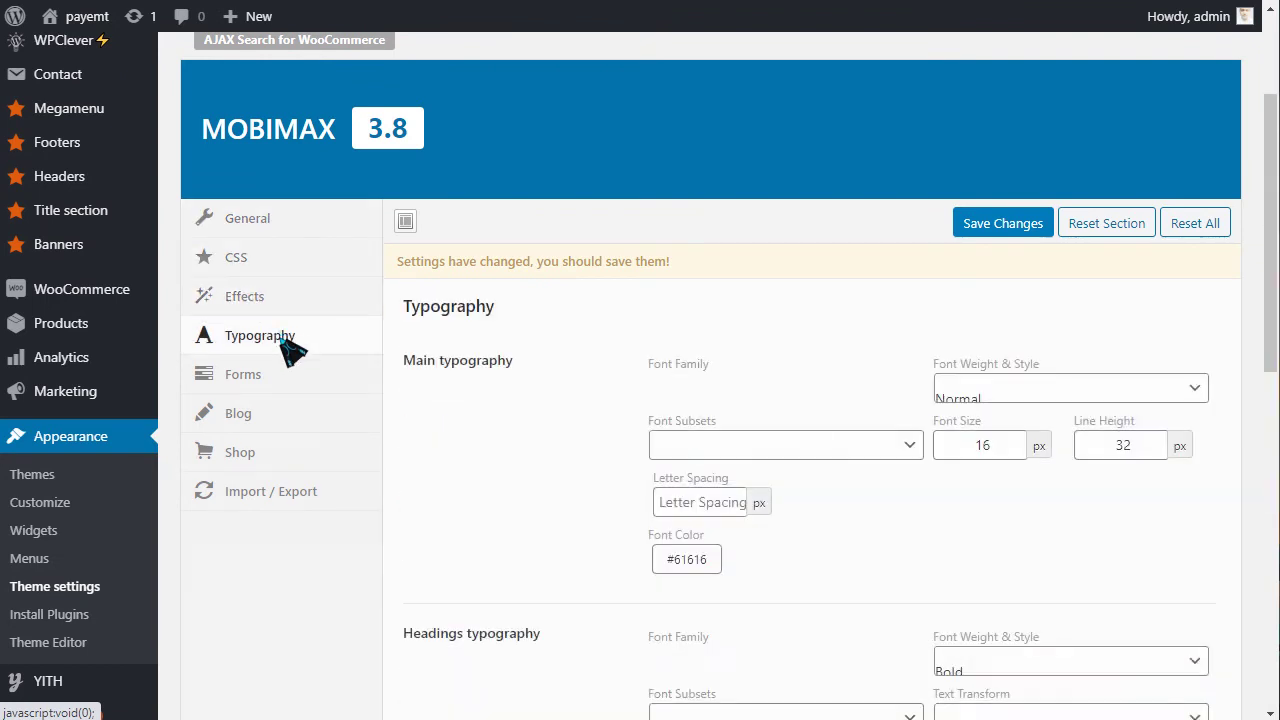
pyautogui.click(293, 388)
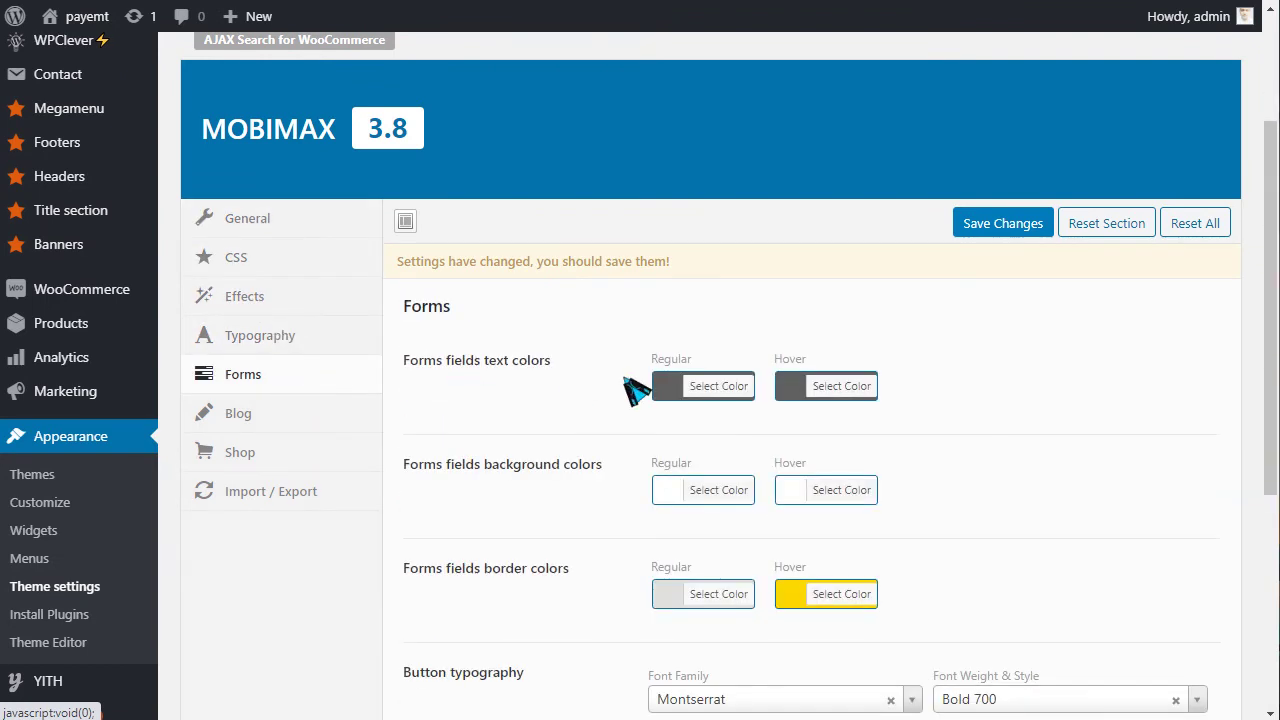
pyautogui.scroll(-1, 500, 380)
pyautogui.click(277, 313)
pyautogui.click(282, 366)
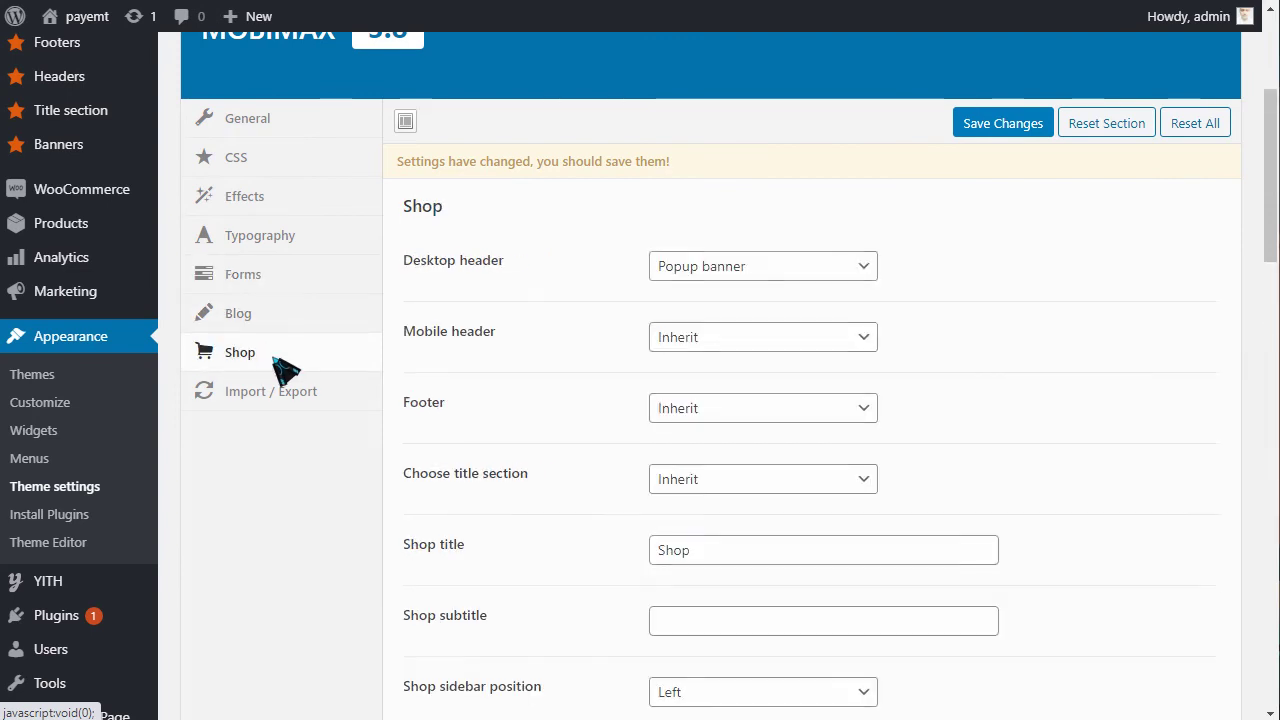
pyautogui.click(290, 392)
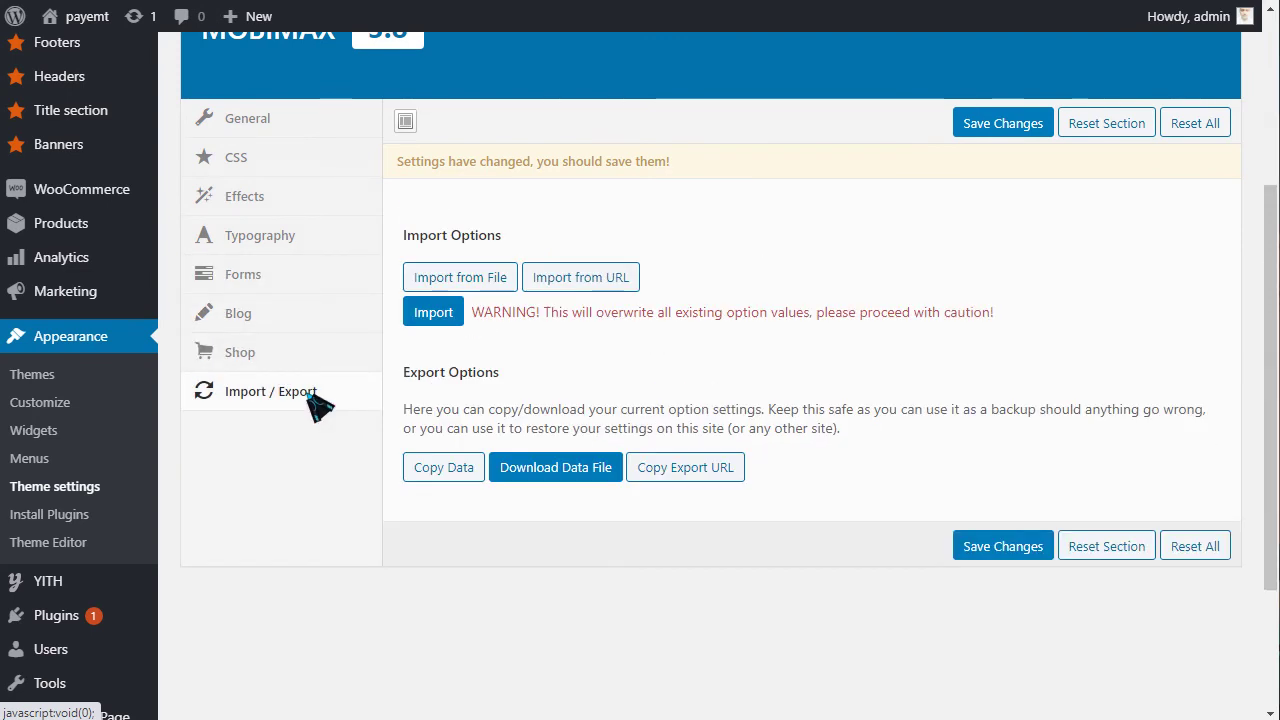
pyautogui.scroll(1, 106, 355)
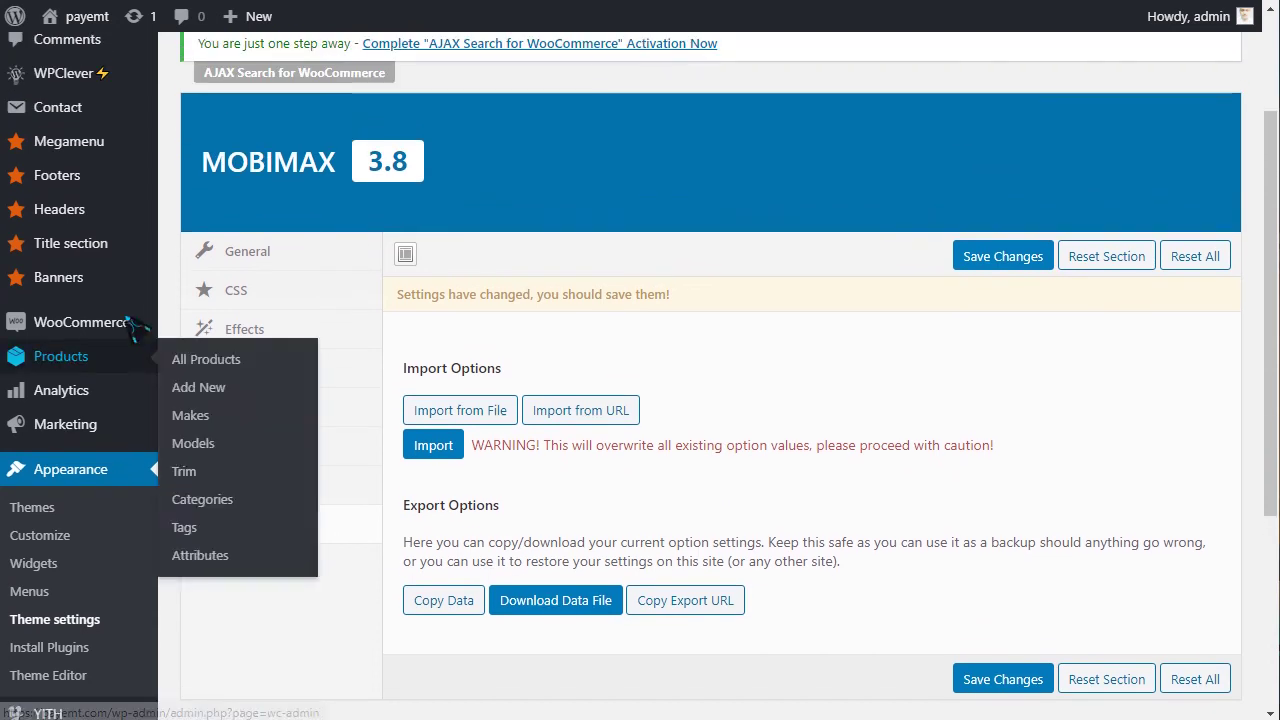
# Step: Open the list of all headers and examine the imported header templates with their types and visibility
pyautogui.moveTo(76, 220)
pyautogui.click(75, 219)
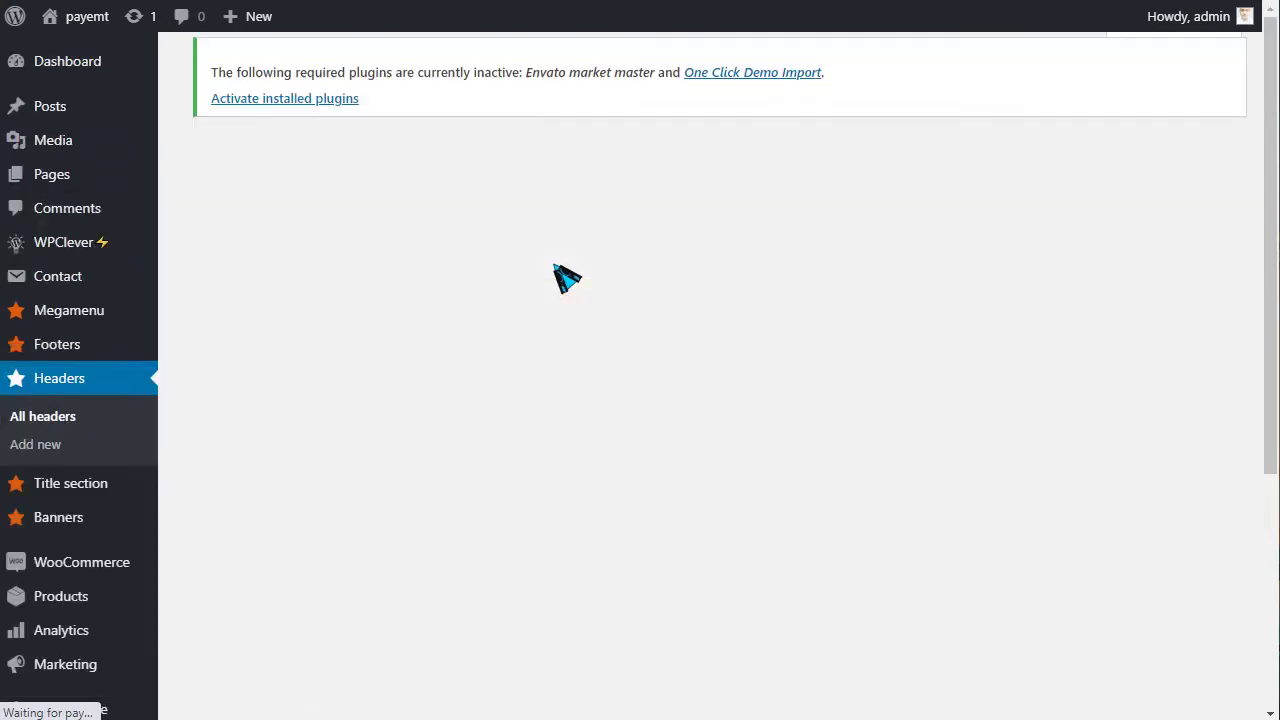
pyautogui.scroll(-3, 325, 345)
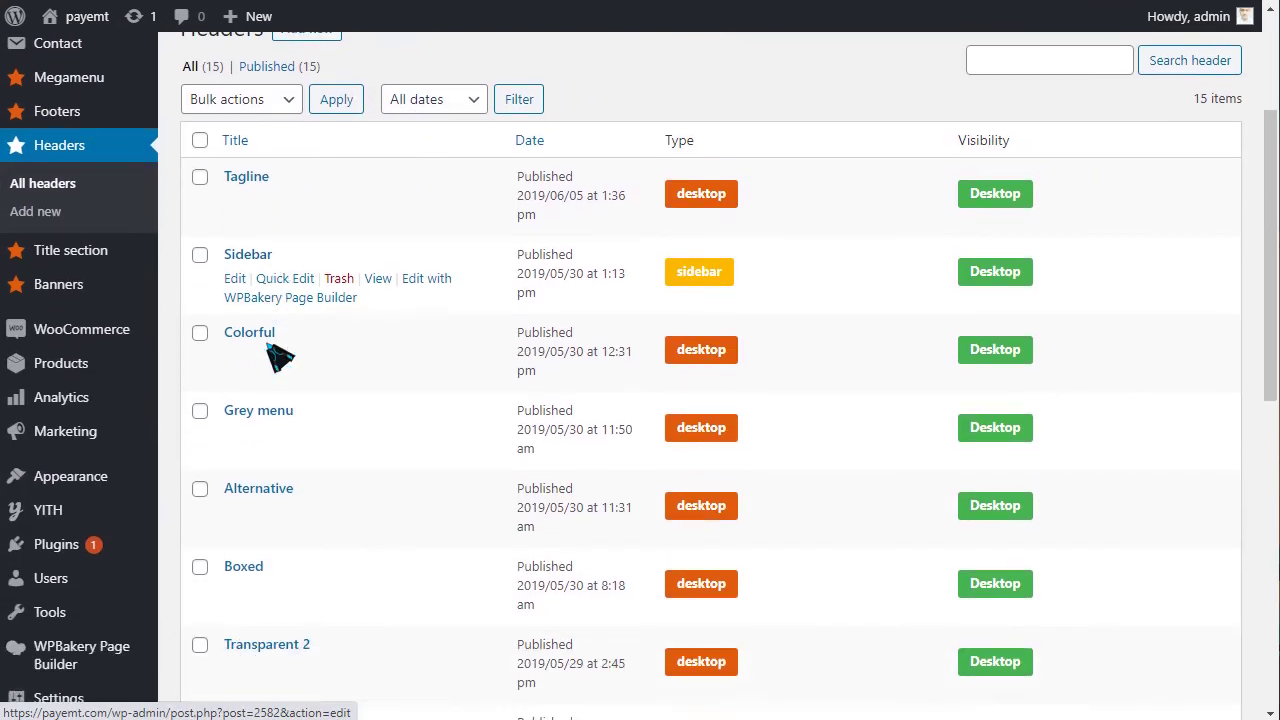
pyautogui.scroll(-5, 280, 355)
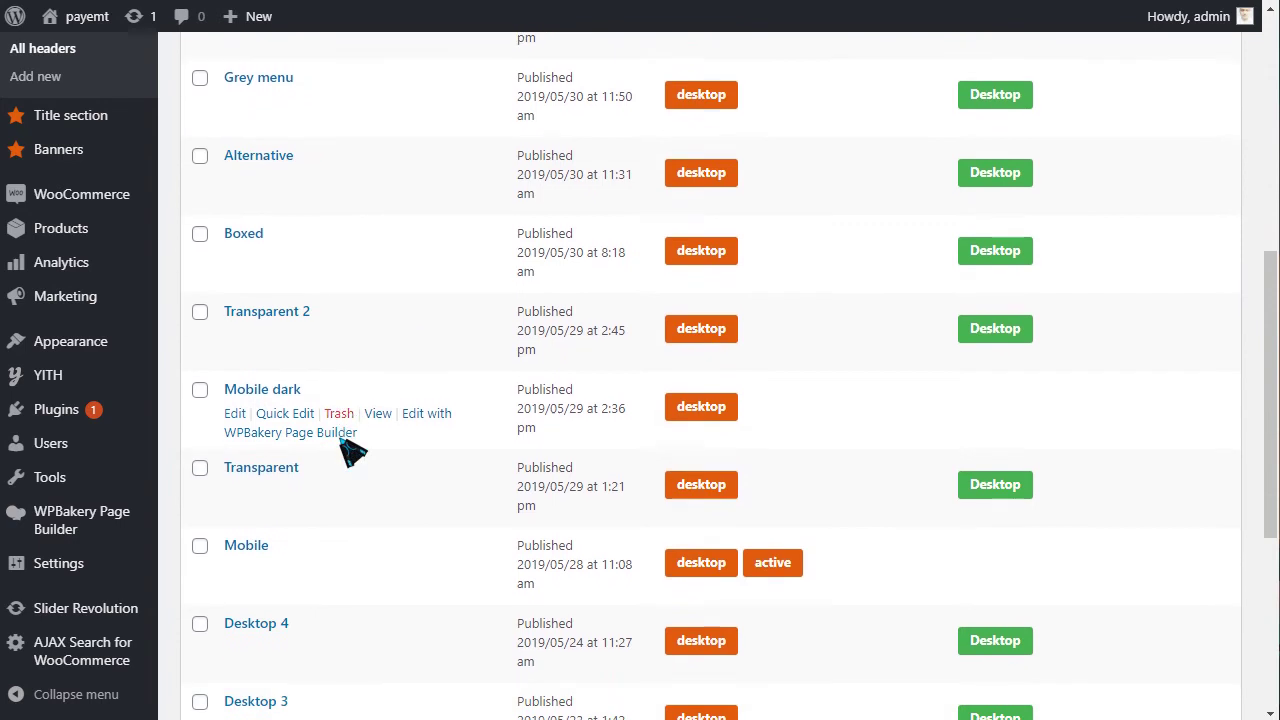
pyautogui.scroll(-1, 355, 450)
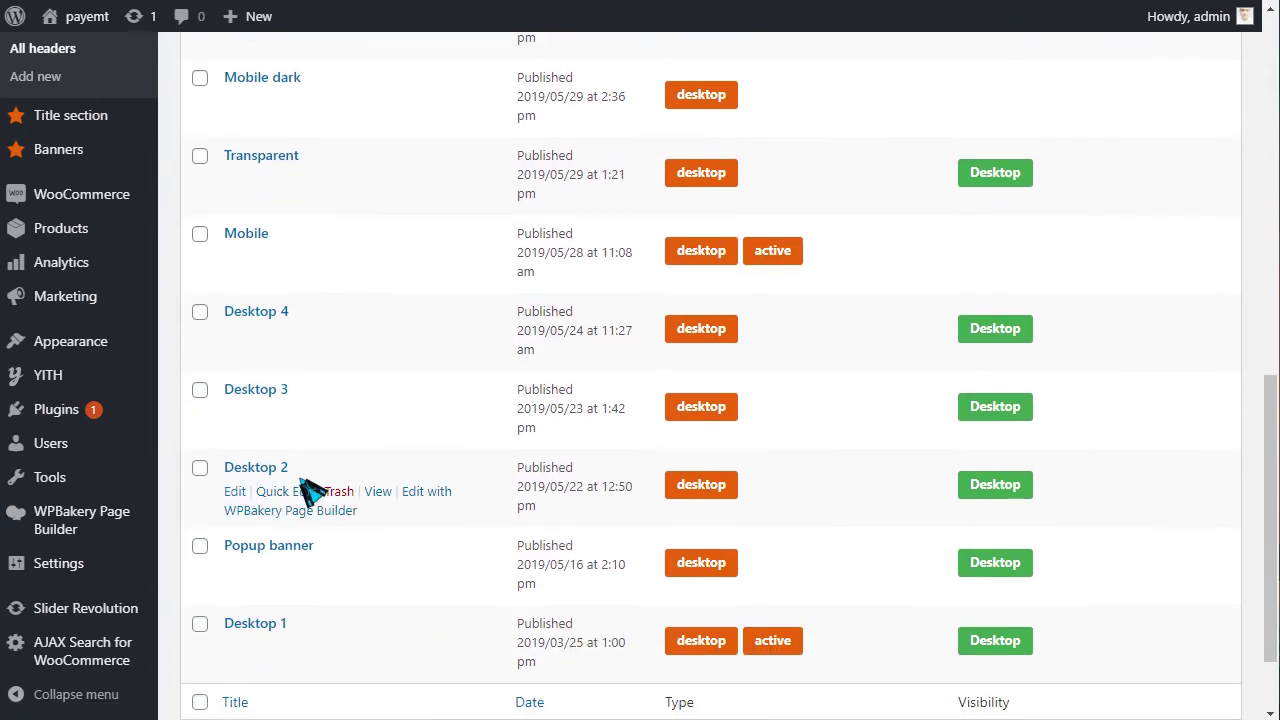
pyautogui.scroll(-1, 300, 482)
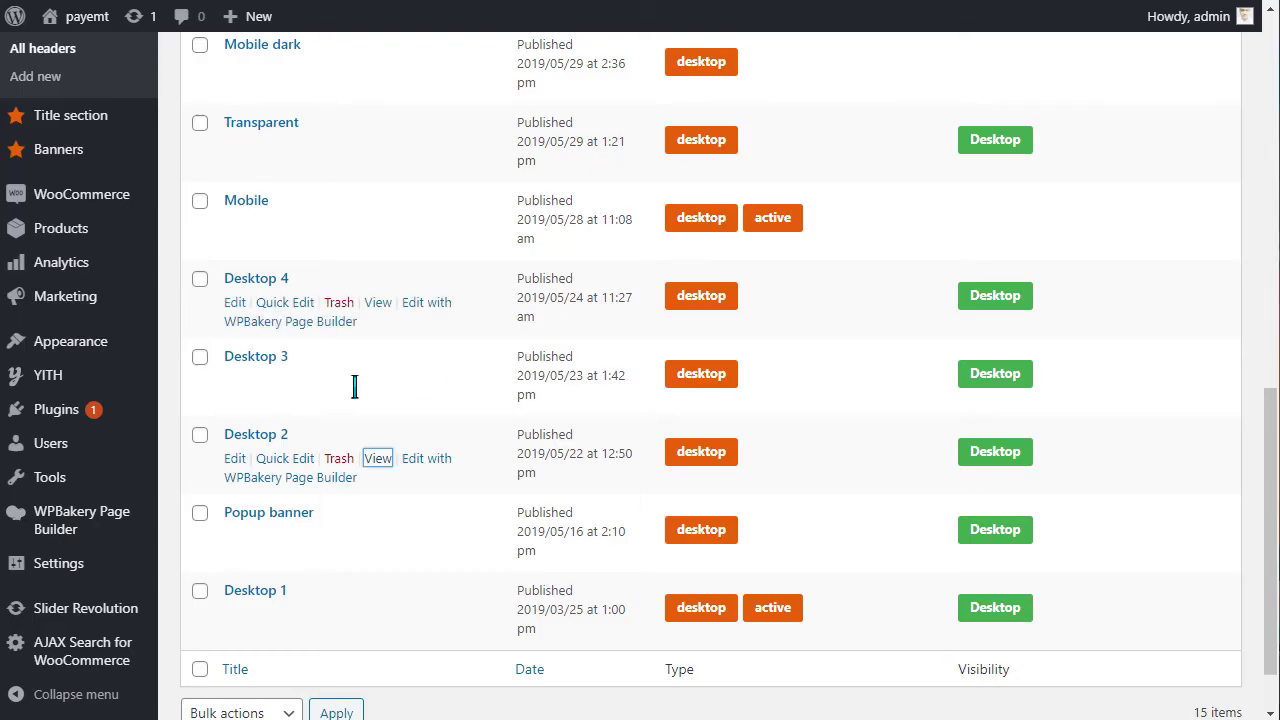
pyautogui.scroll(10, 354, 386)
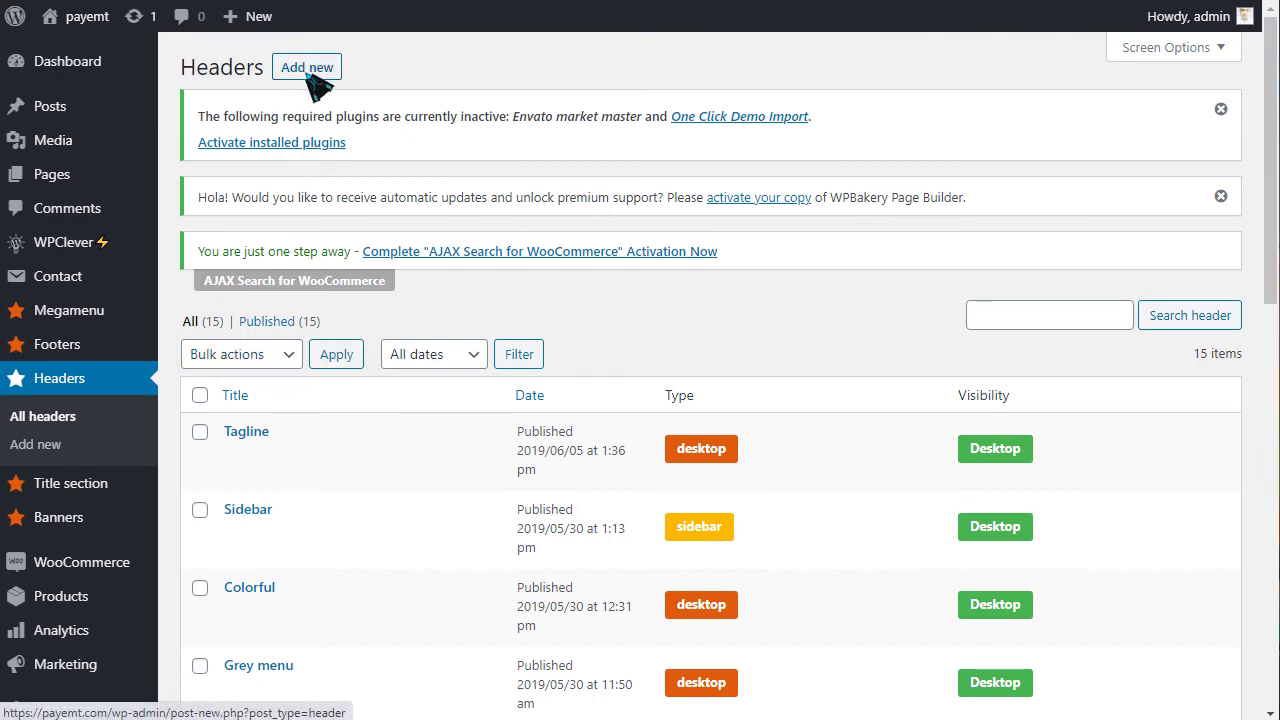
# Step: Open the list of all pages and examine the imported pages, including the blog, cart, checkout and contact pages
pyautogui.moveTo(55, 350)
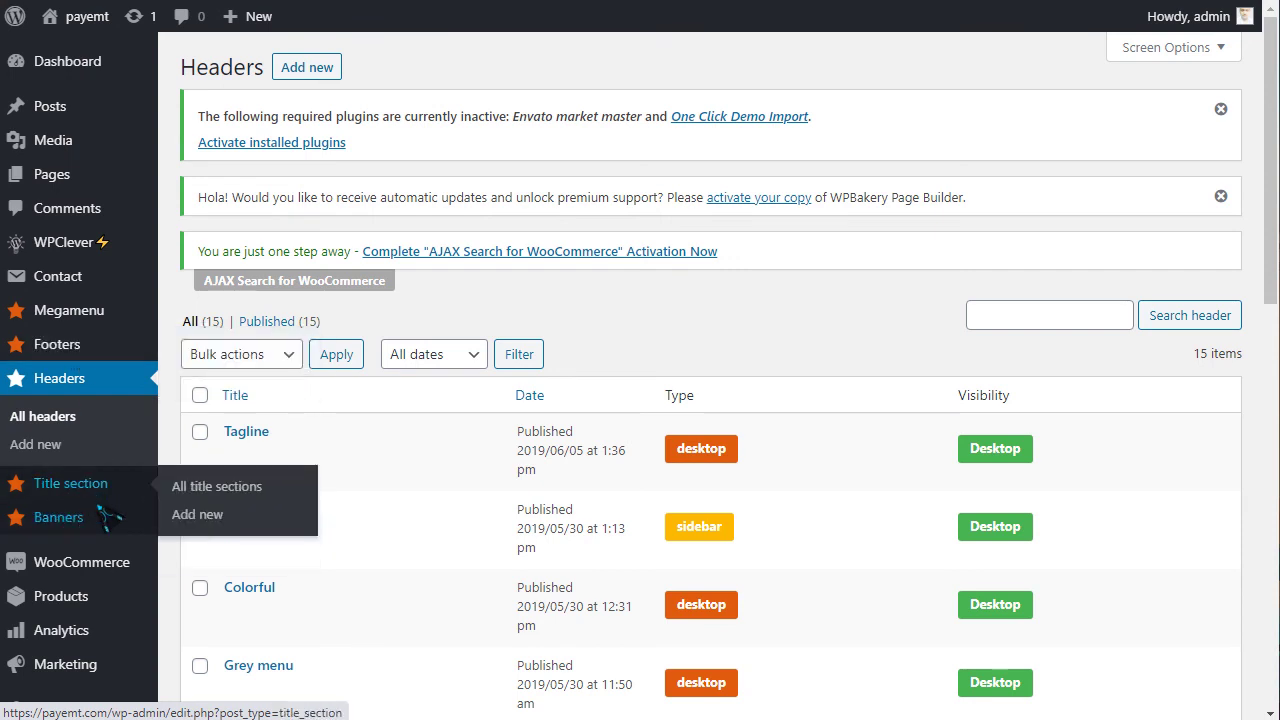
pyautogui.moveTo(78, 531)
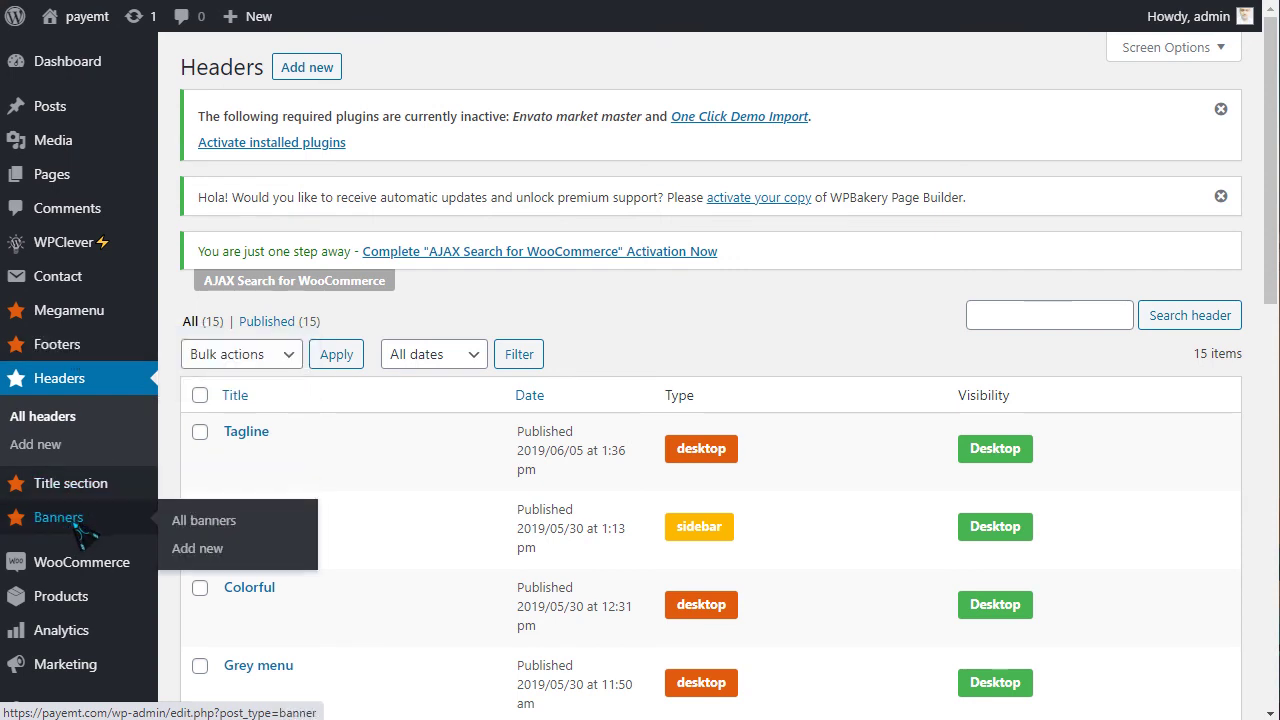
pyautogui.moveTo(100, 252)
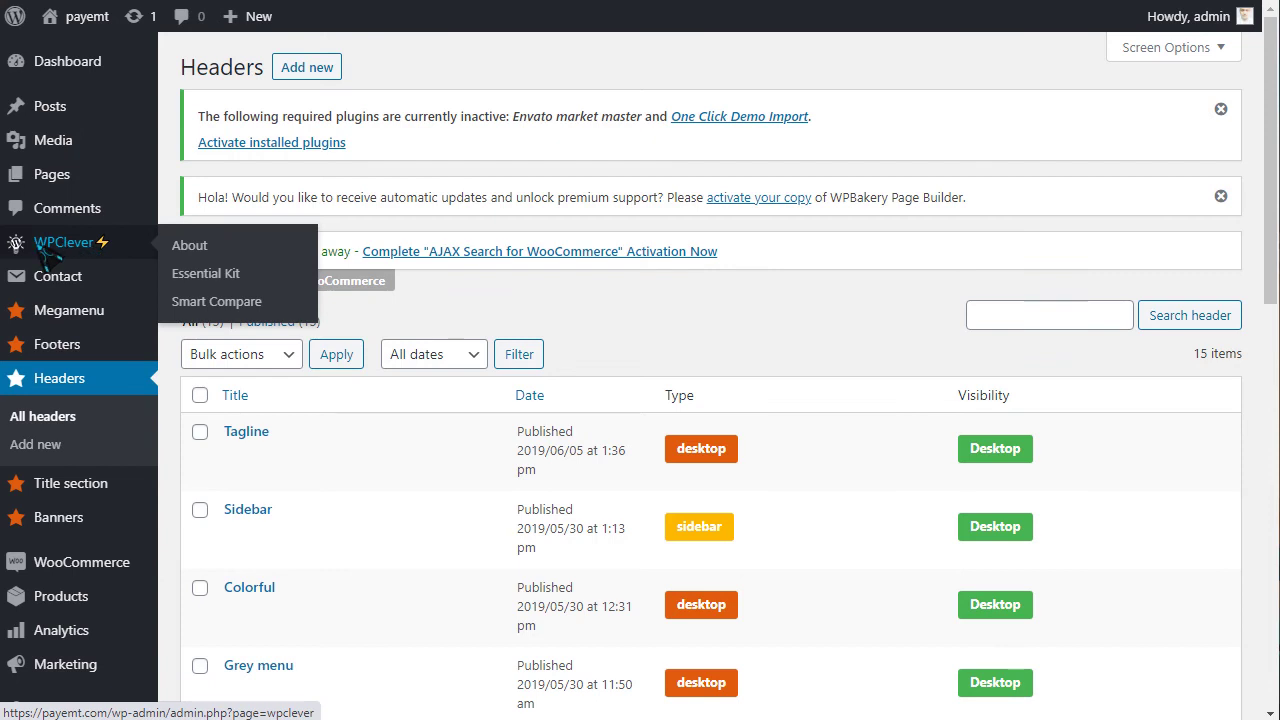
pyautogui.moveTo(62, 178)
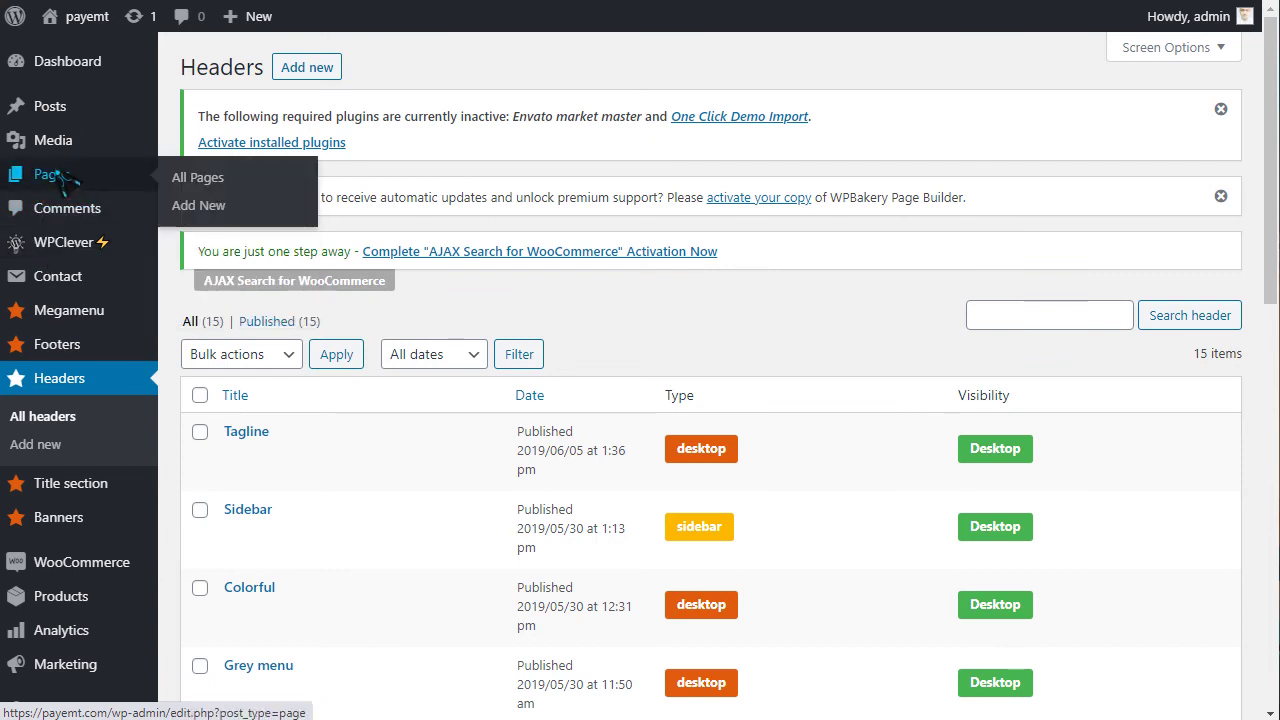
pyautogui.click(60, 180)
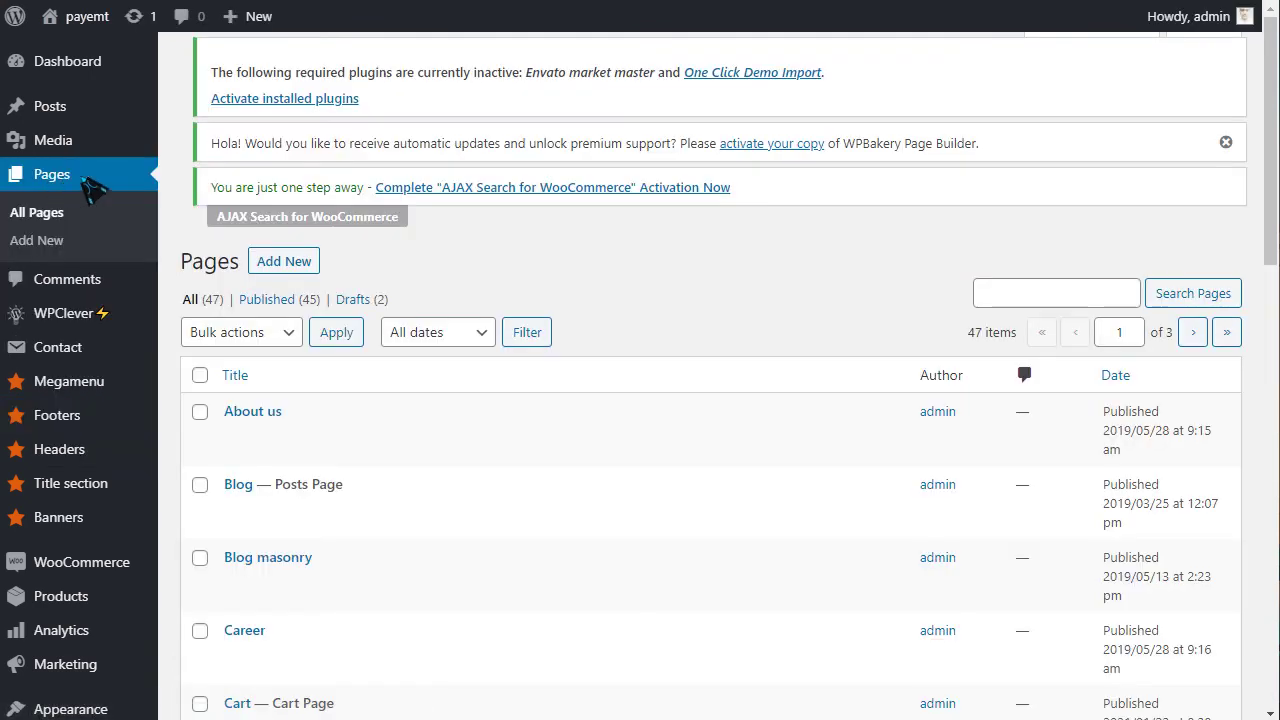
pyautogui.scroll(-2, 523, 337)
pyautogui.scroll(-4, 270, 305)
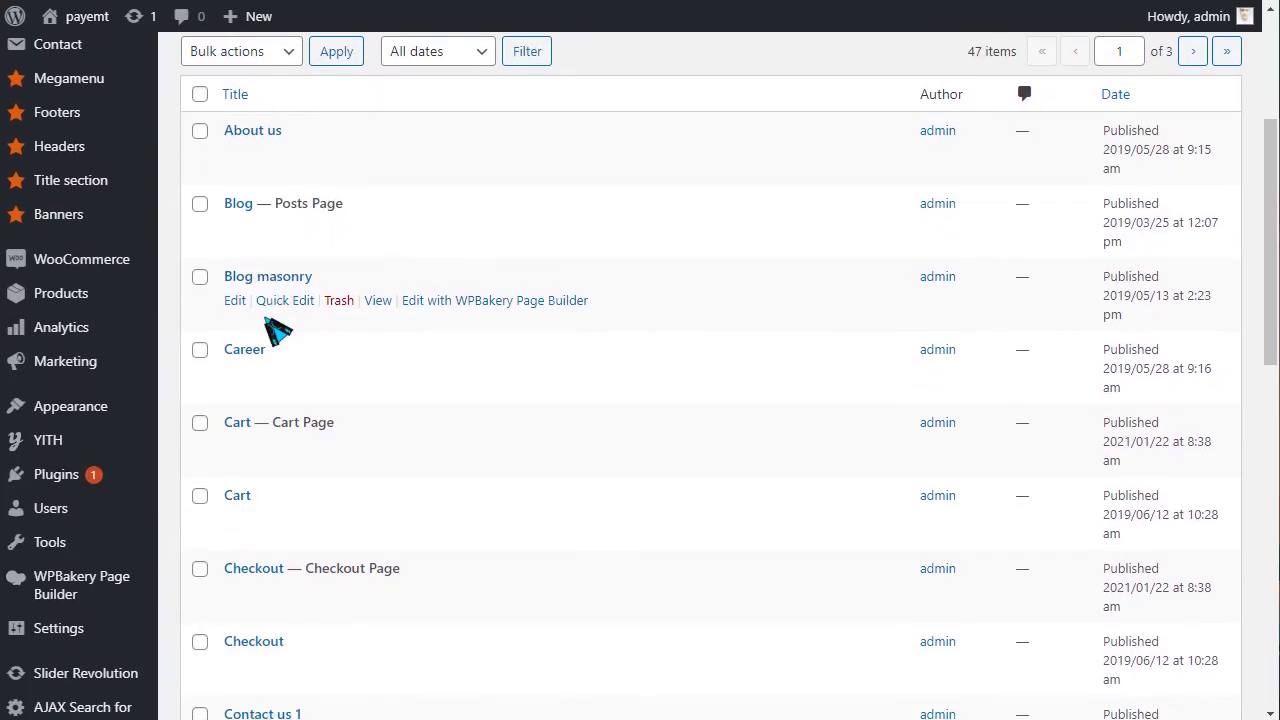
pyautogui.scroll(-2, 300, 300)
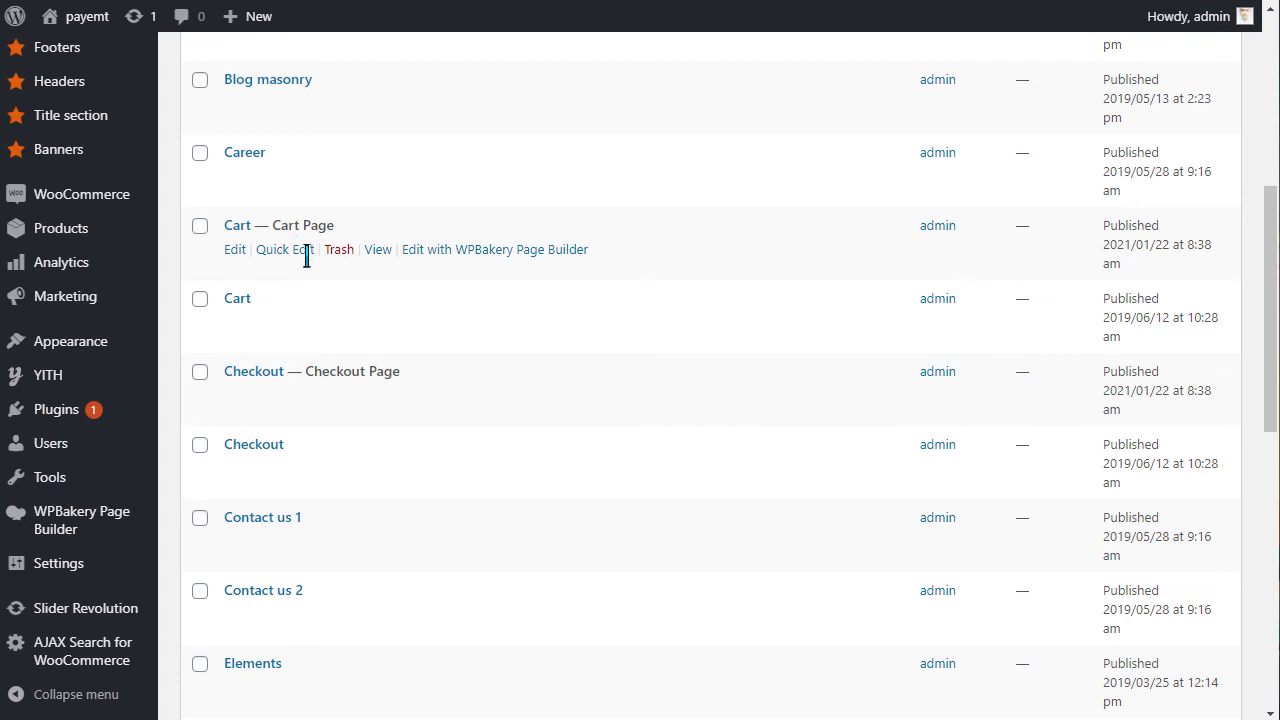
# Step: Browse to the second page of the pages list and open the Home front page for editing
pyautogui.scroll(-6, 295, 249)
pyautogui.scroll(-5, 390, 367)
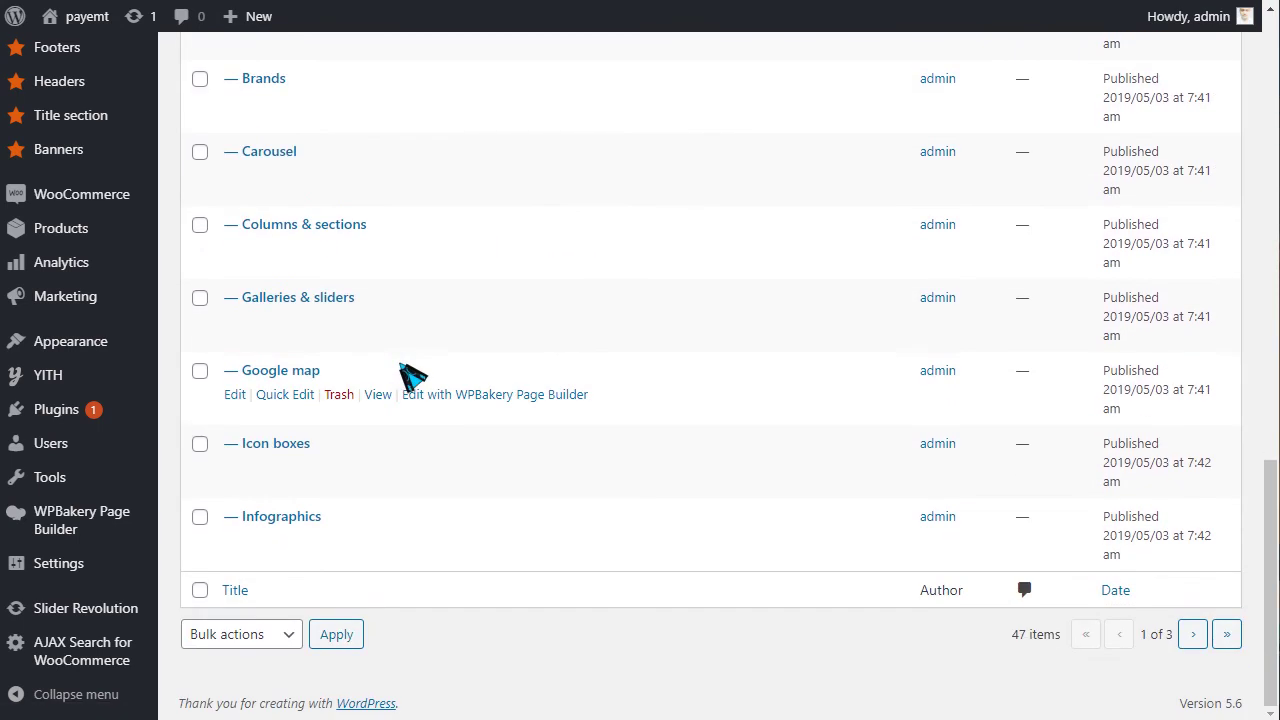
pyautogui.click(1192, 637)
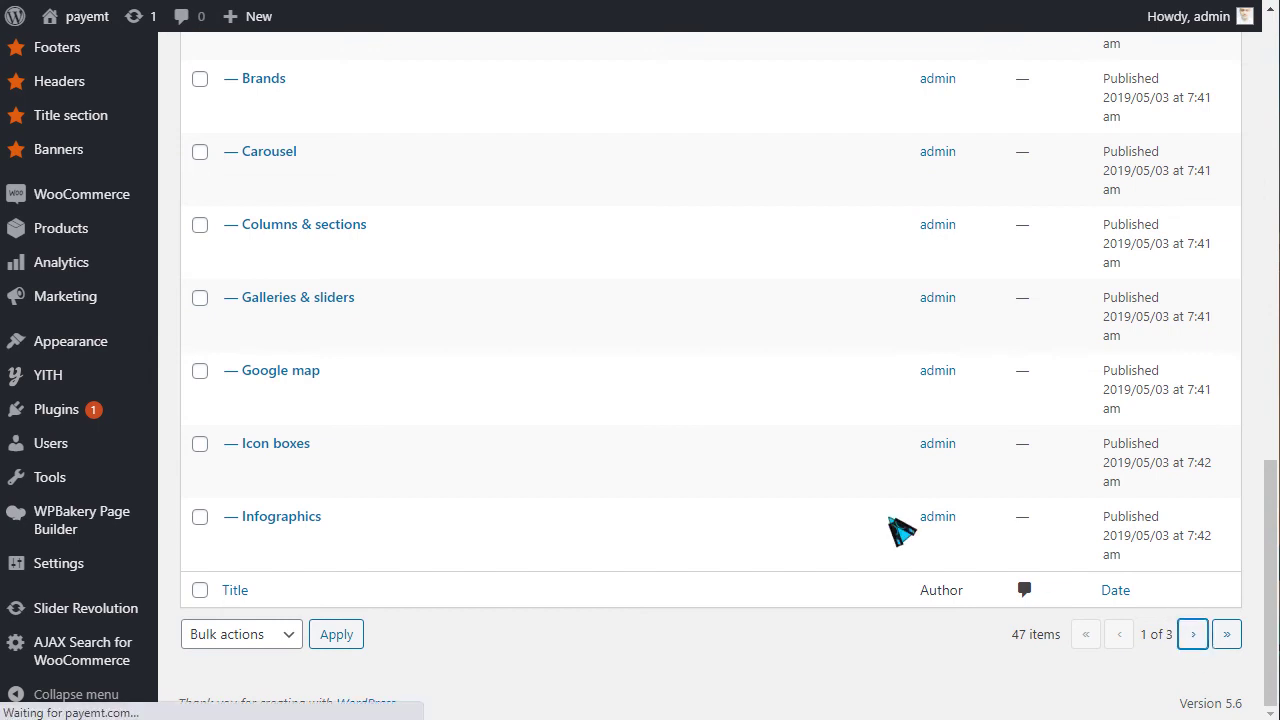
pyautogui.scroll(3, 405, 430)
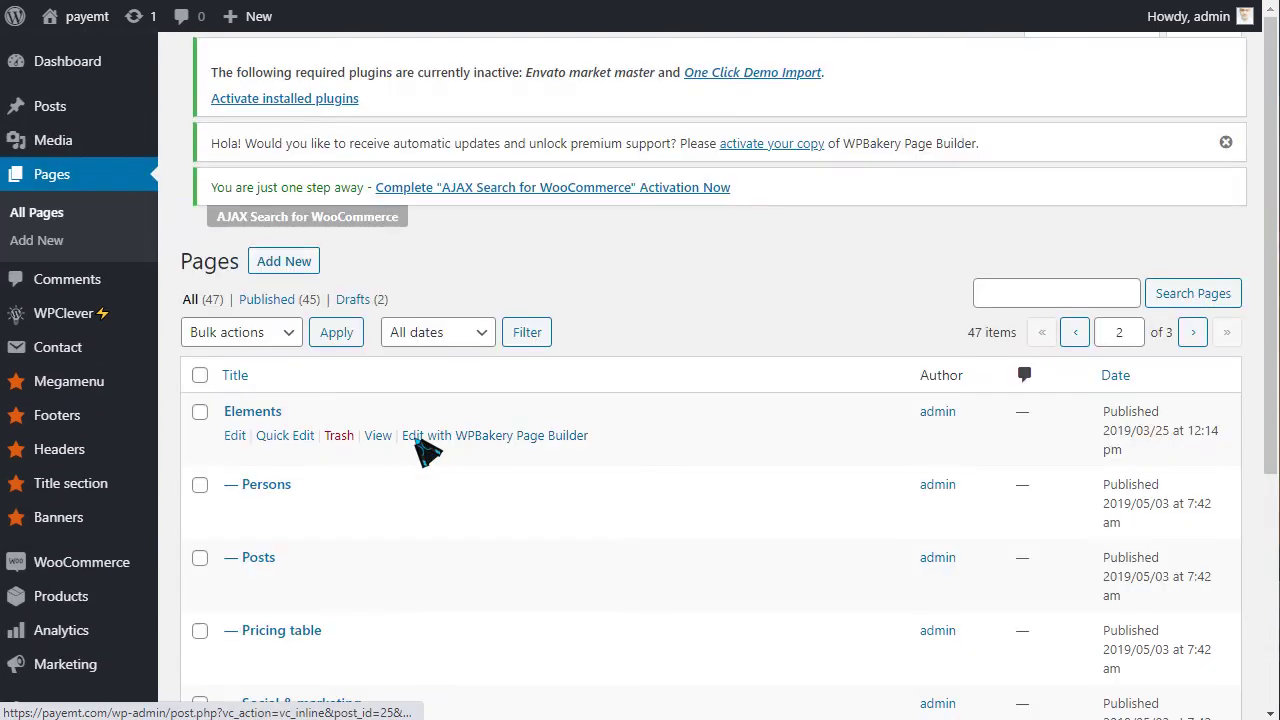
pyautogui.scroll(-10, 451, 449)
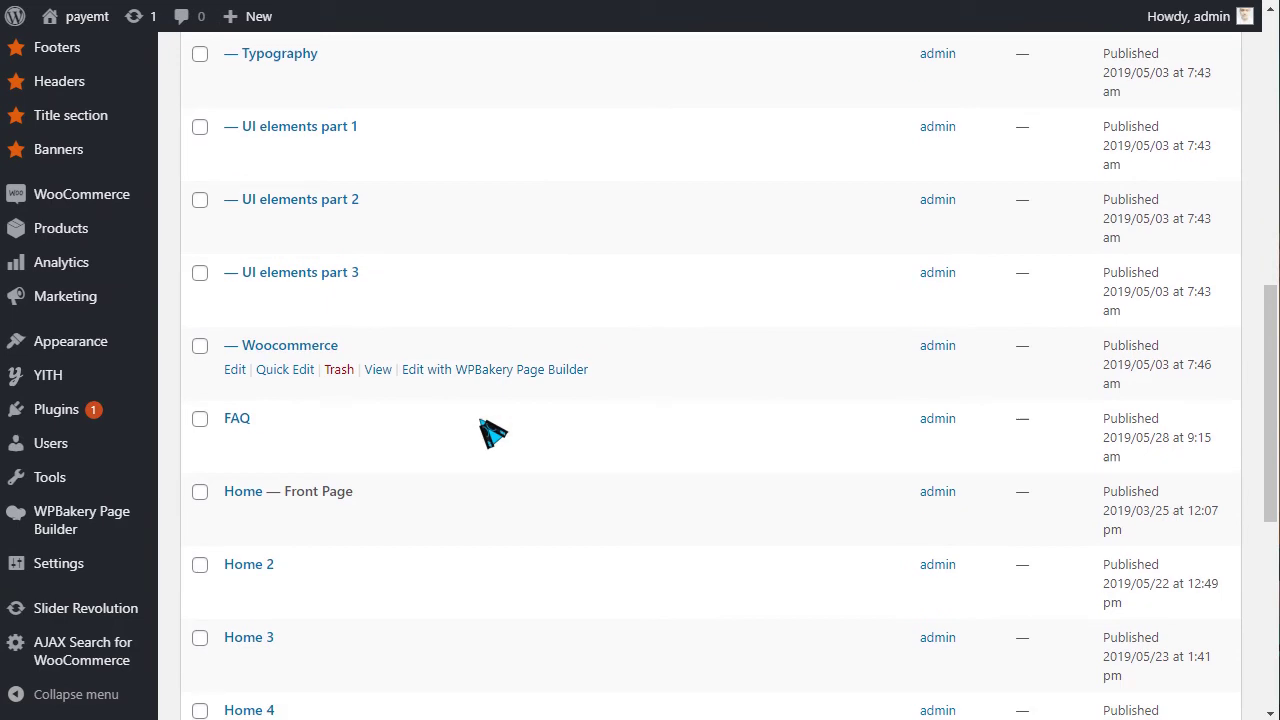
pyautogui.scroll(-1, 492, 432)
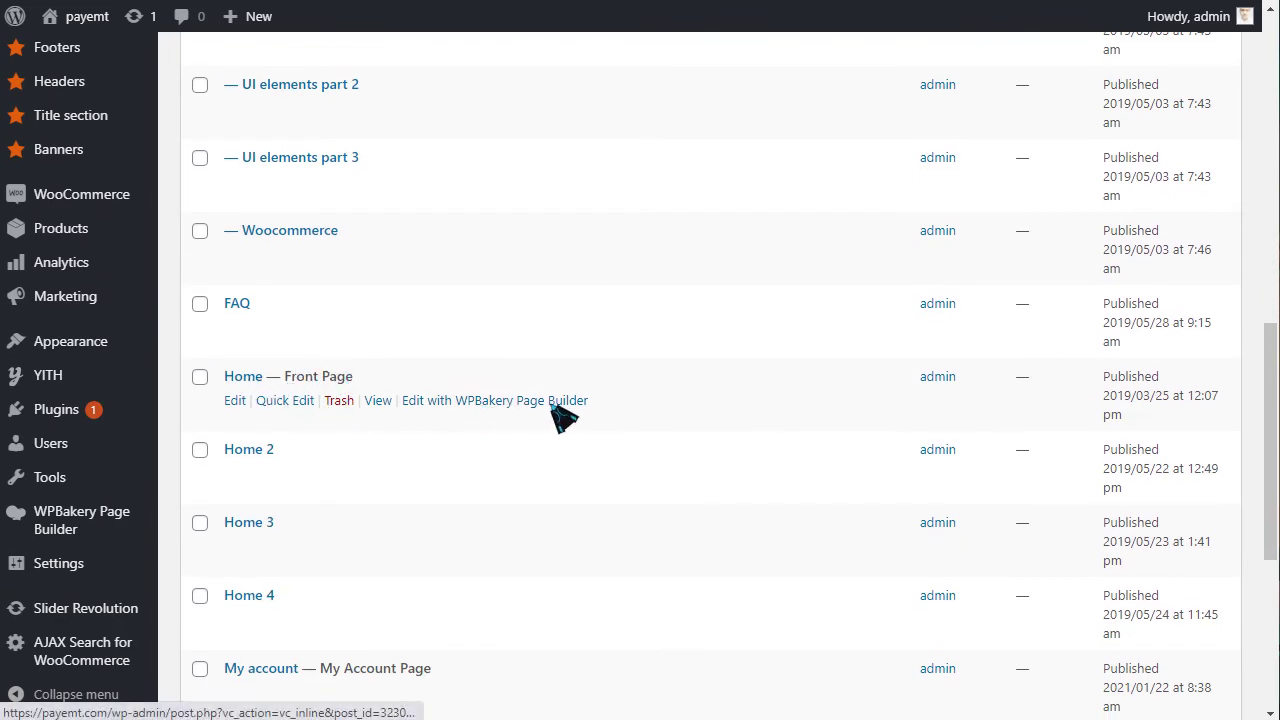
pyautogui.click(236, 401)
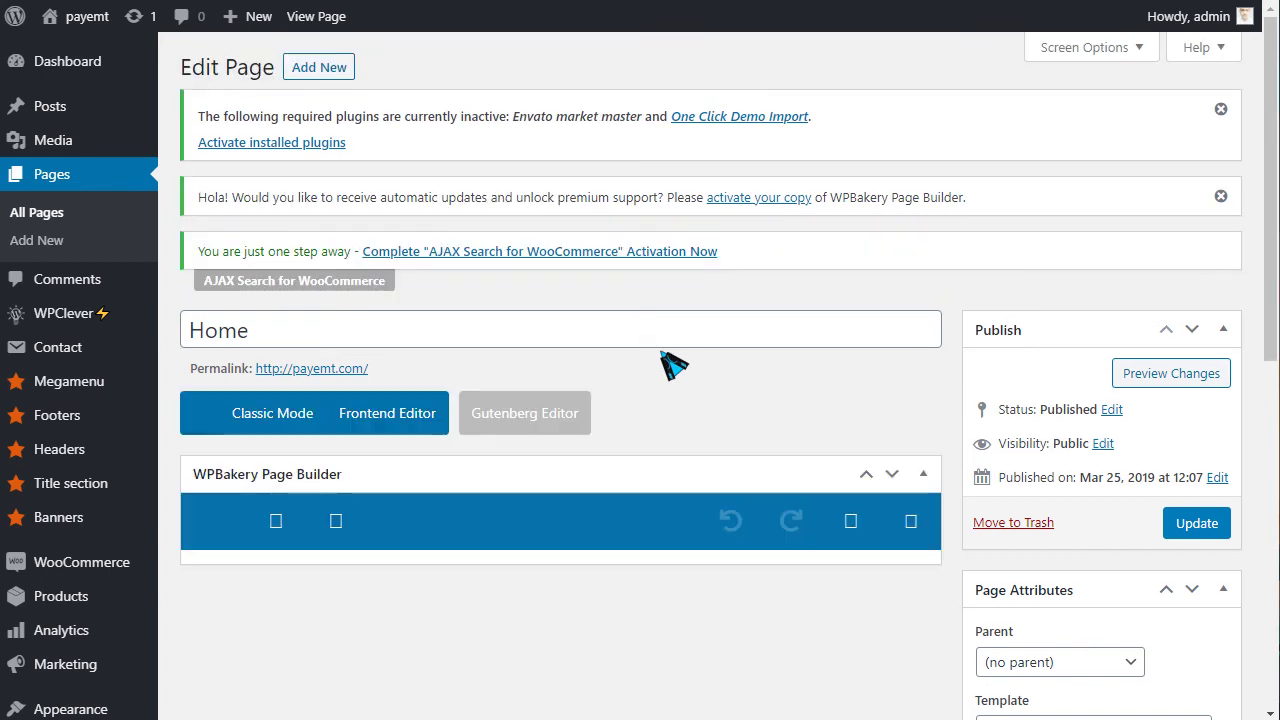
# Step: Examine the Home page's first rows in the page builder, including the slider, gap, heading, button and icon box elements
pyautogui.scroll(-1, 672, 366)
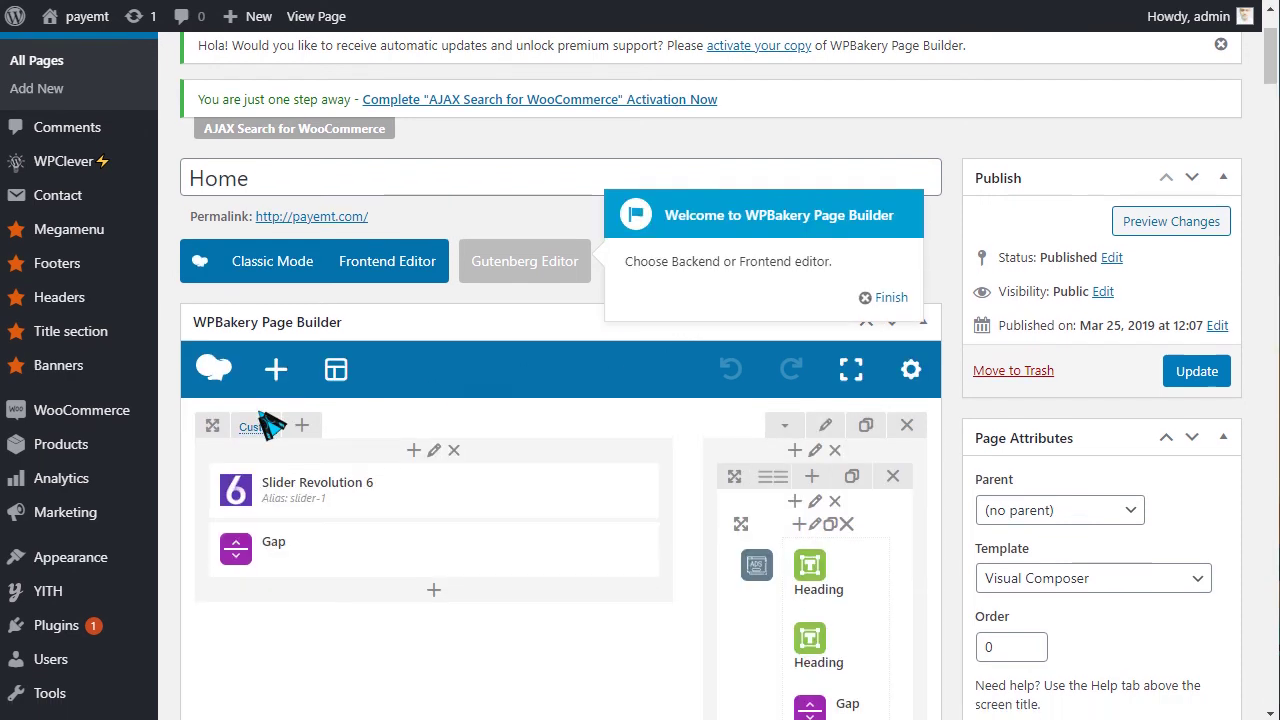
pyautogui.scroll(-2, 270, 425)
pyautogui.moveTo(580, 357)
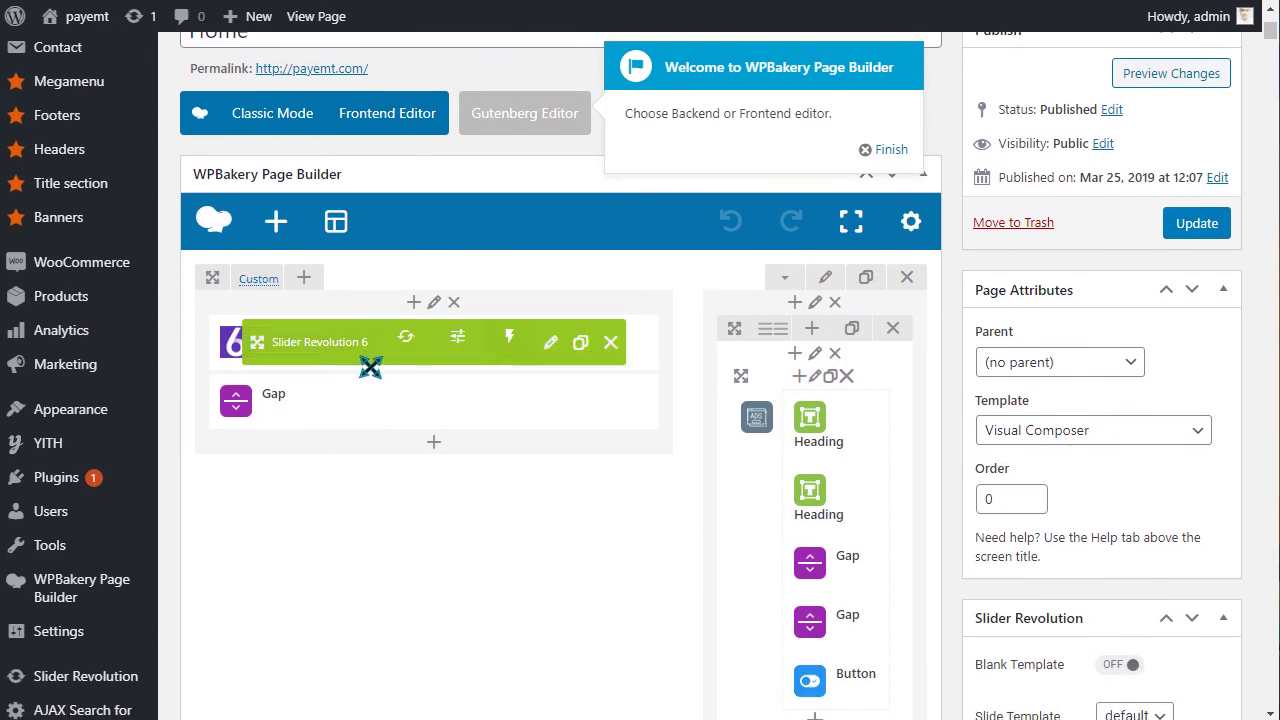
pyautogui.scroll(-2, 780, 409)
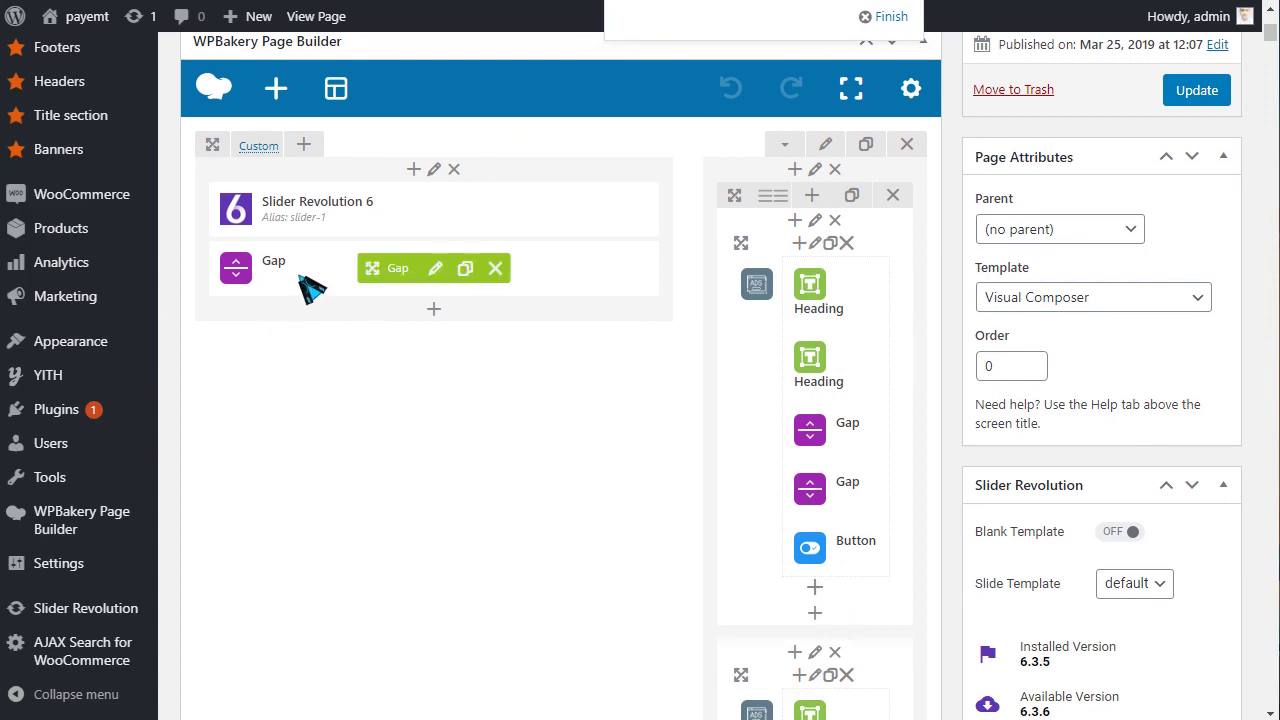
pyautogui.scroll(-2, 640, 365)
pyautogui.scroll(-10, 855, 432)
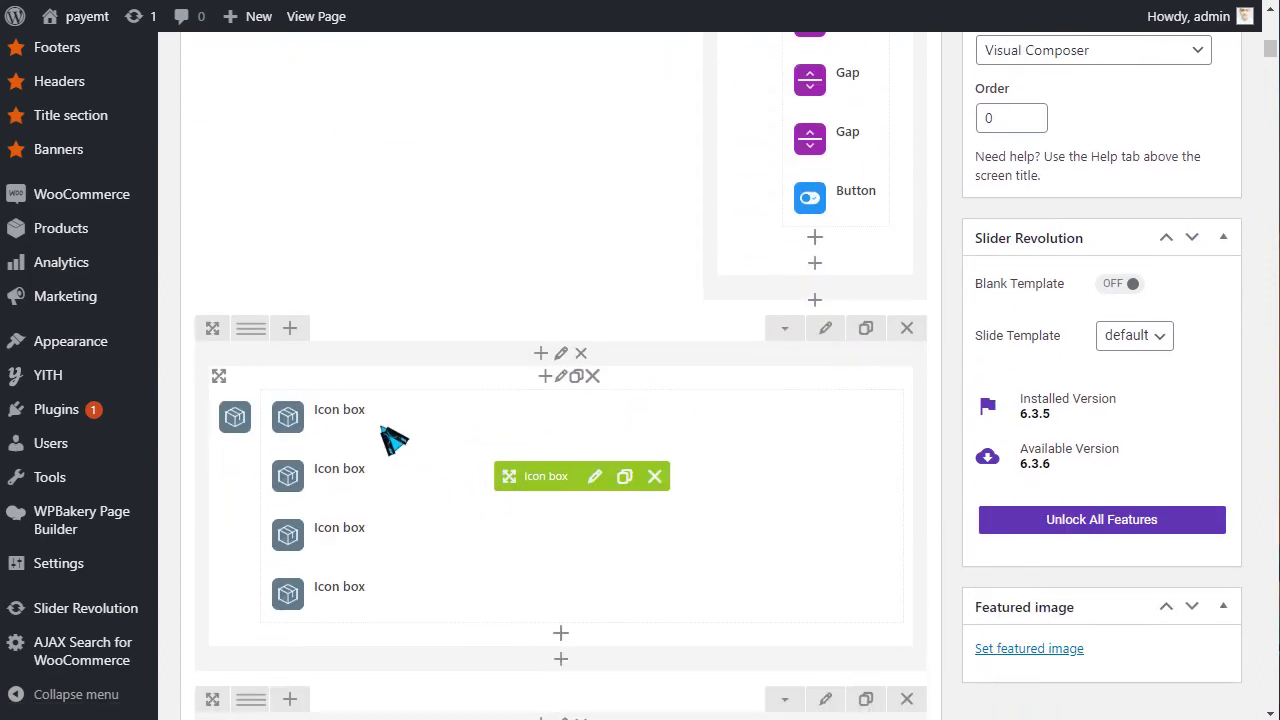
# Step: Review the General, Styling, Content, Padding and Parallax settings of the first icon box, and close them without saving
pyautogui.click(596, 419)
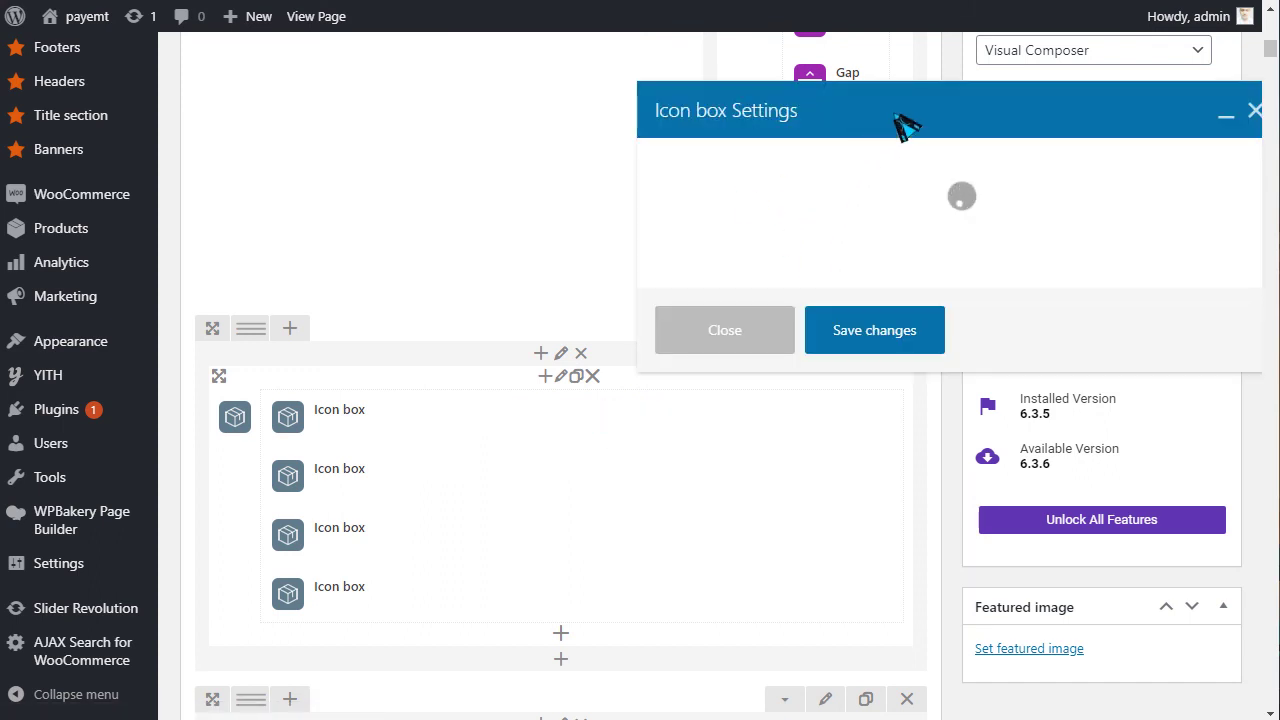
pyautogui.moveTo(905, 125); pyautogui.dragTo(427, 91)
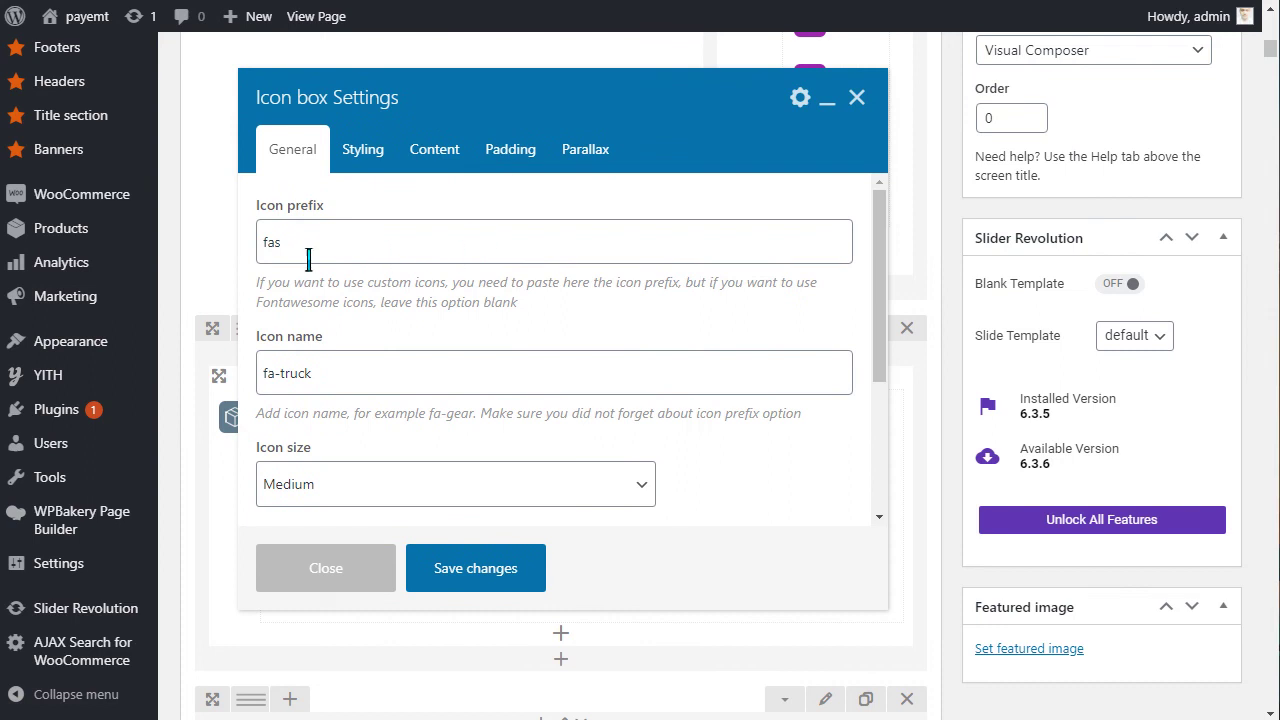
pyautogui.click(320, 254)
pyautogui.scroll(-2, 433, 381)
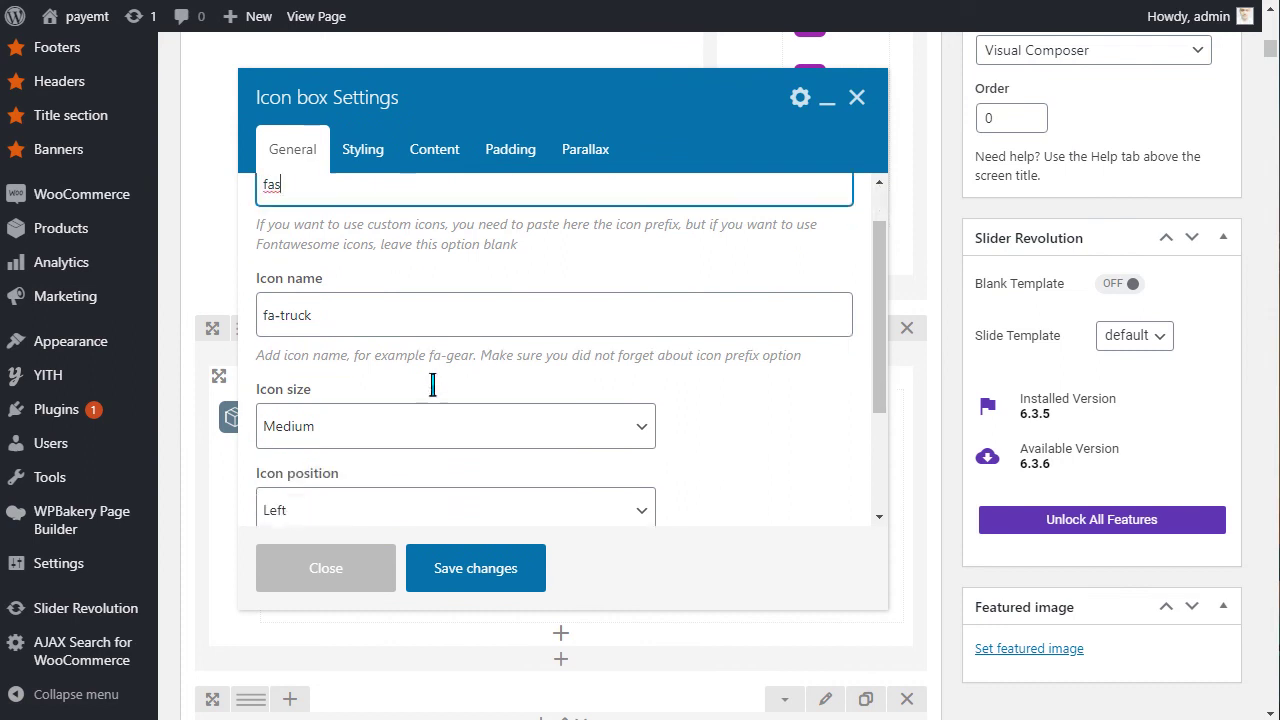
pyautogui.scroll(-2, 380, 363)
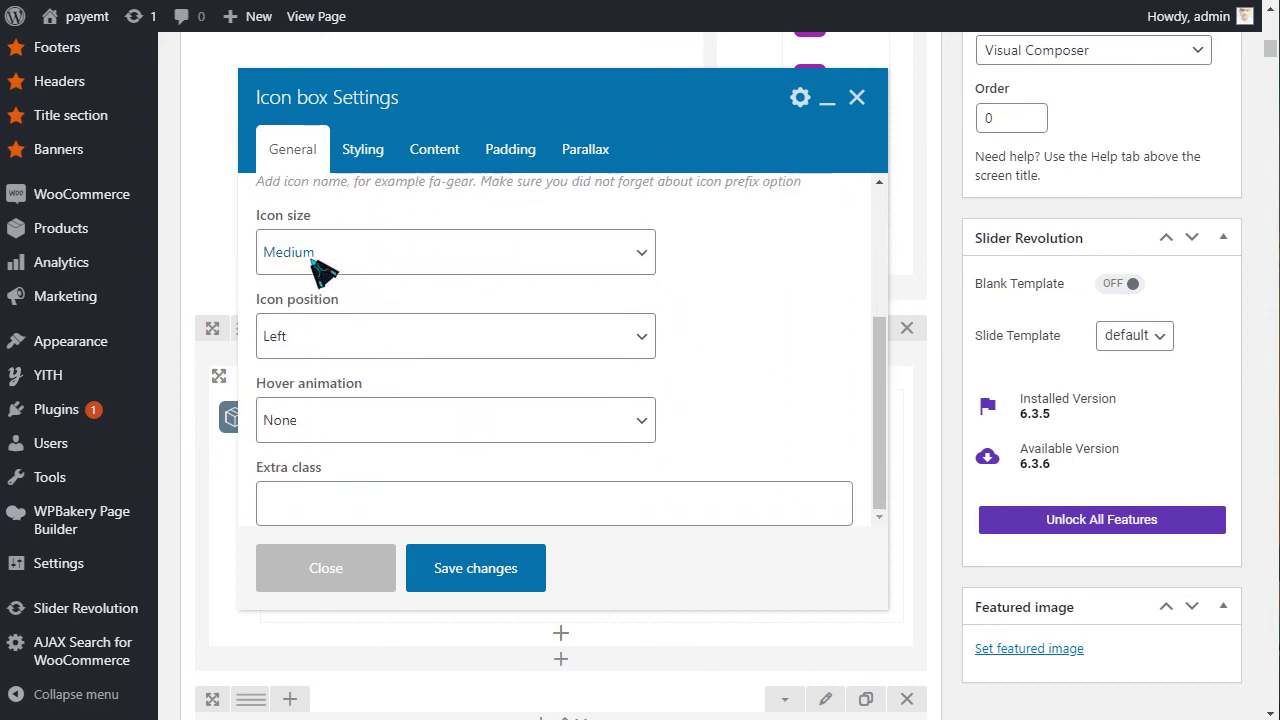
pyautogui.click(363, 160)
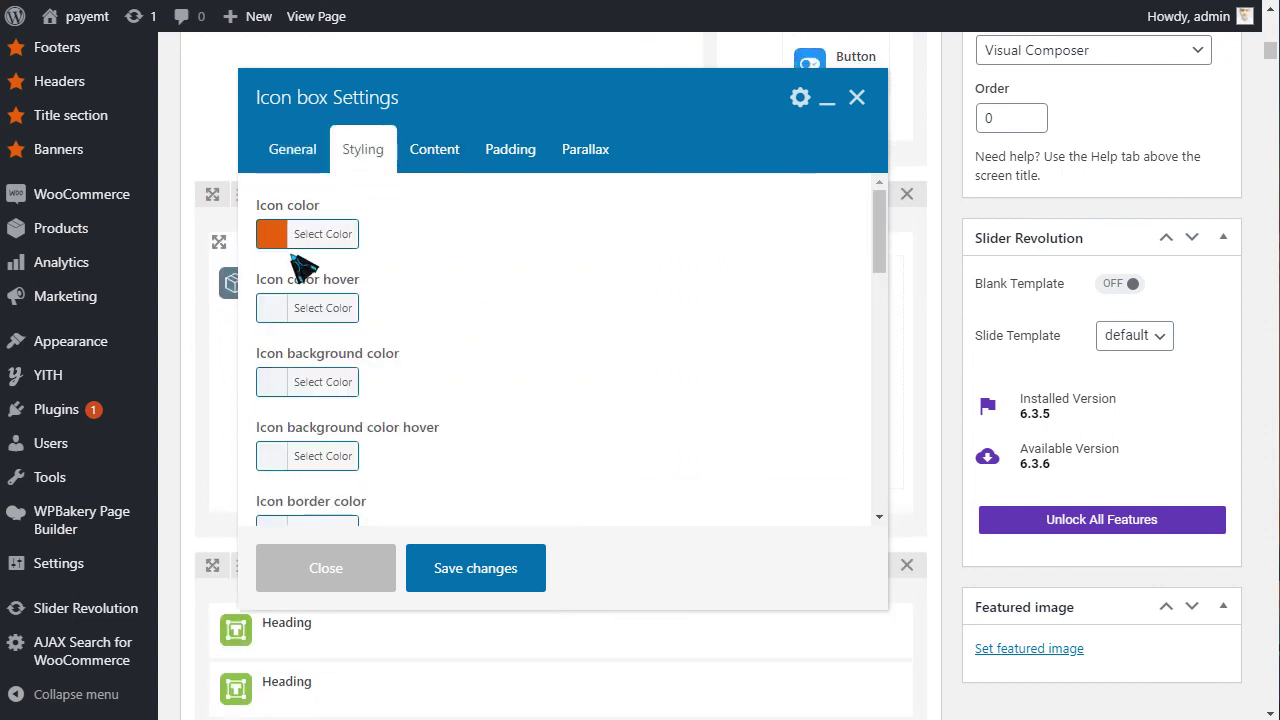
pyautogui.click(432, 160)
pyautogui.click(502, 162)
pyautogui.click(583, 152)
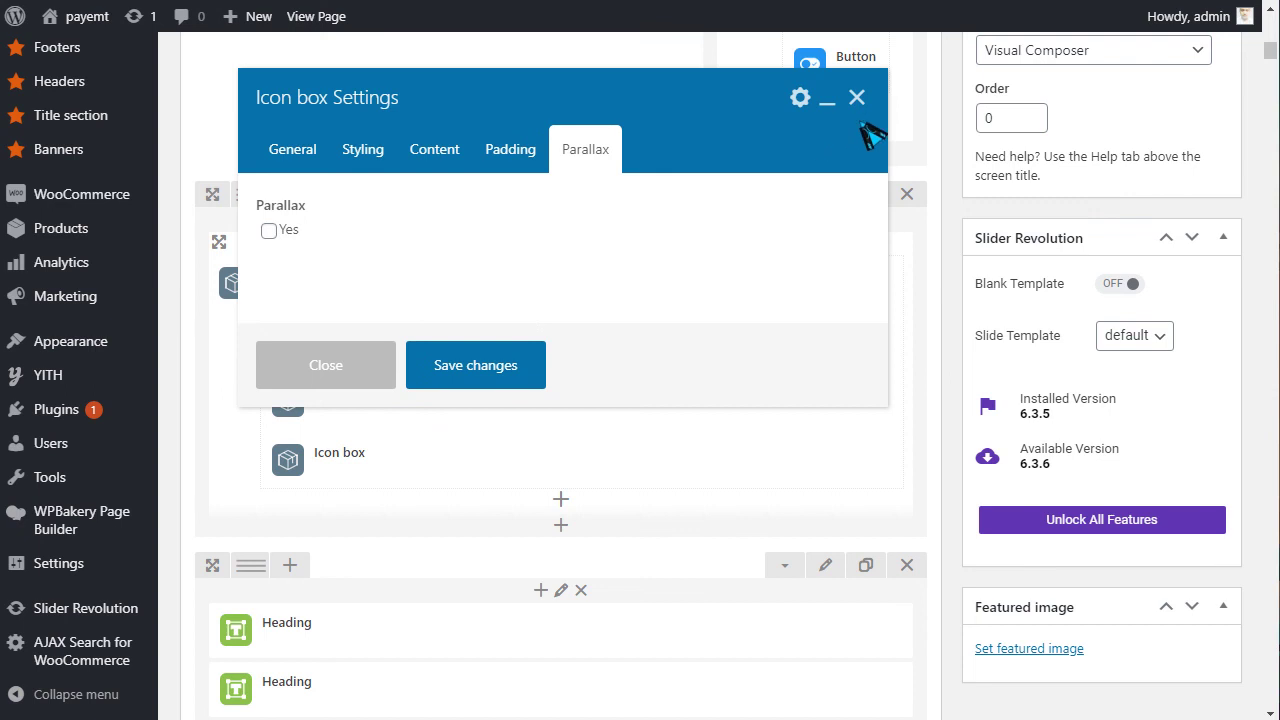
pyautogui.click(857, 98)
# Step: Check the General settings of the first heading below the icon boxes, and look through the rows that follow it
pyautogui.scroll(-2, 423, 523)
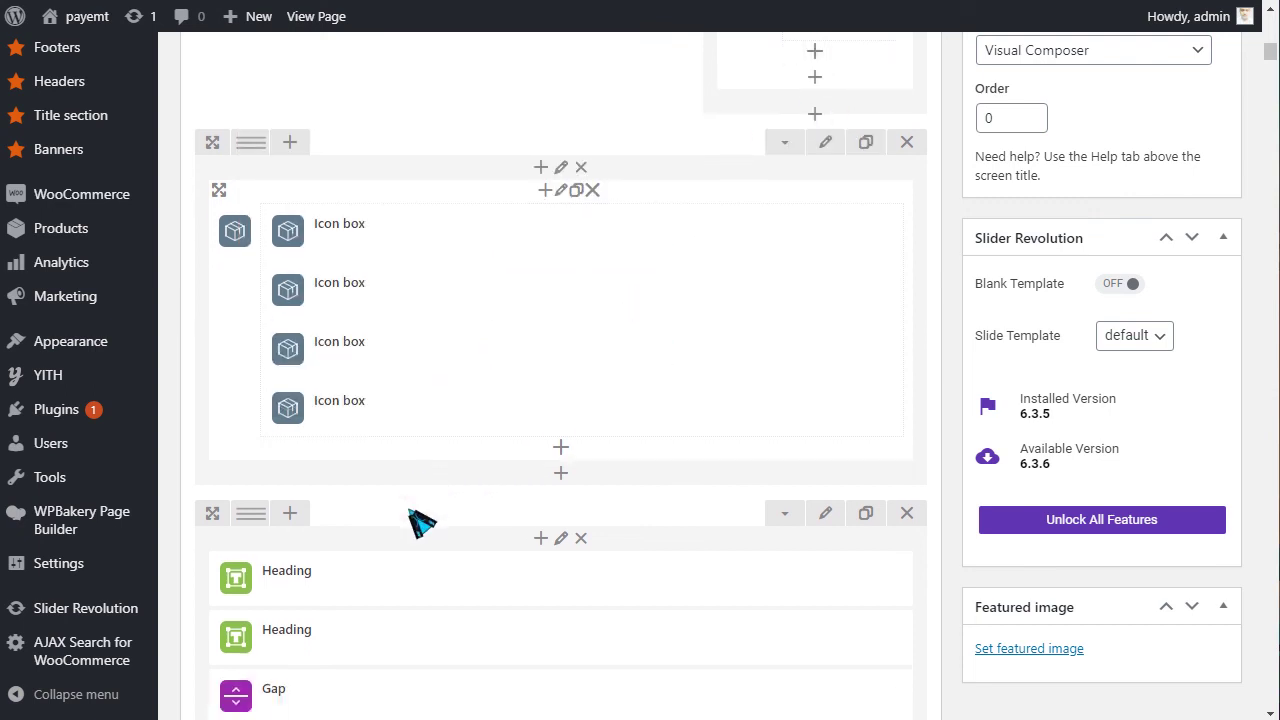
pyautogui.click(576, 499)
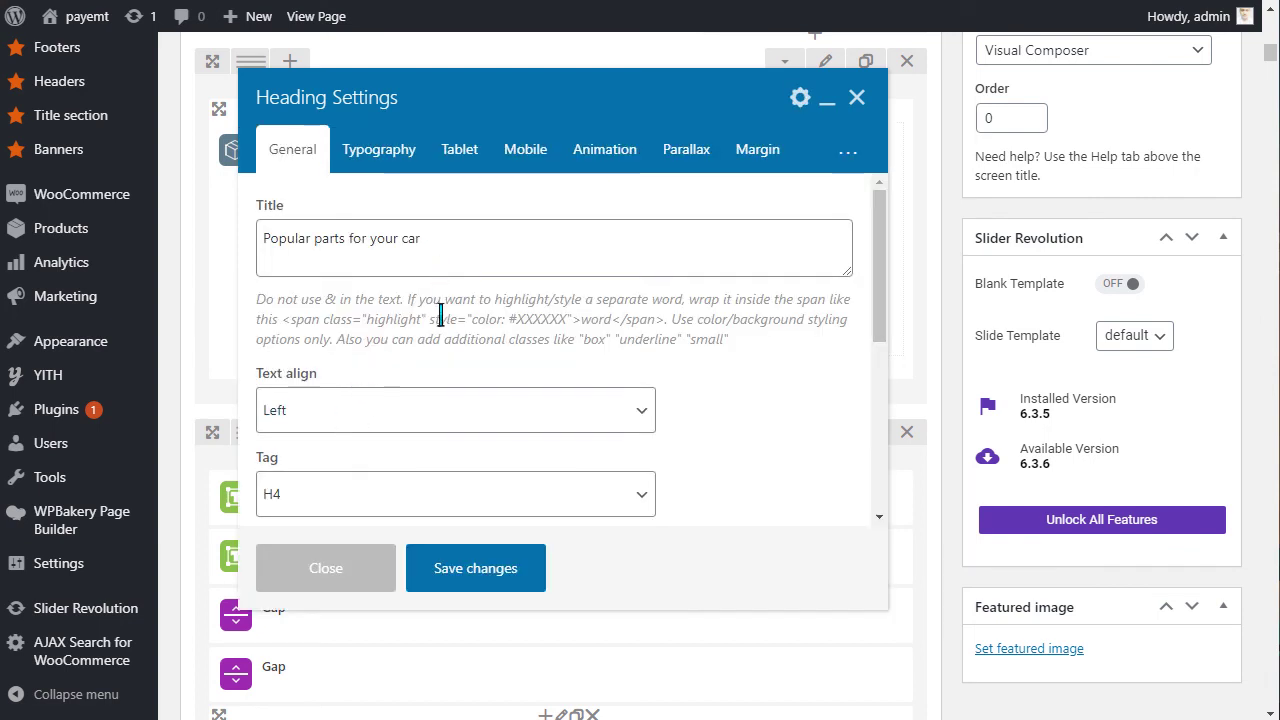
pyautogui.click(345, 578)
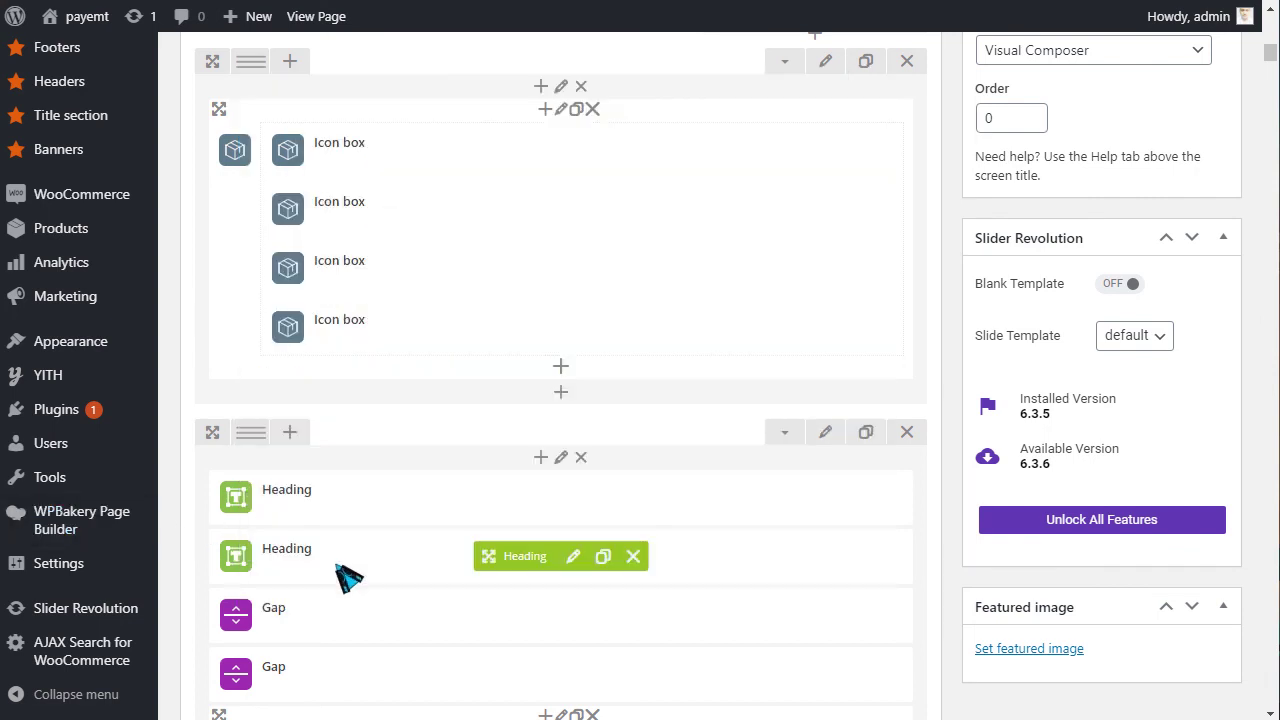
pyautogui.scroll(-5, 360, 572)
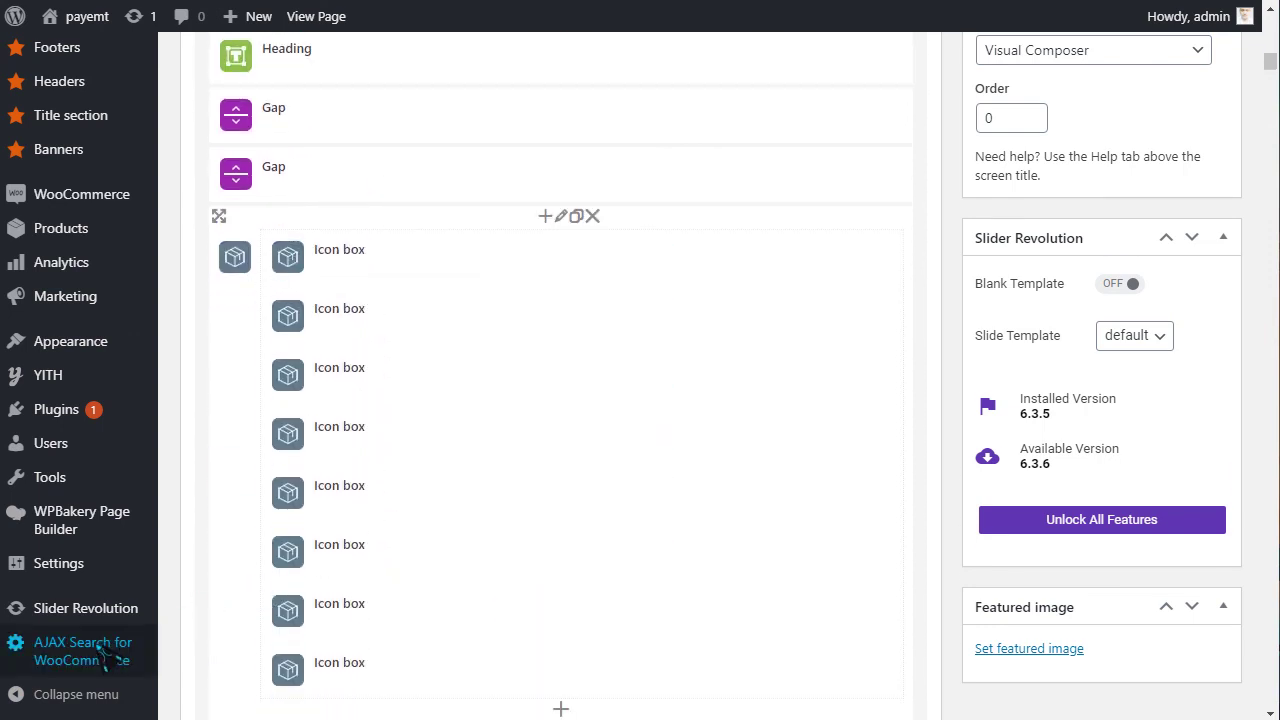
pyautogui.scroll(-1, 600, 420)
pyautogui.scroll(-3, 690, 380)
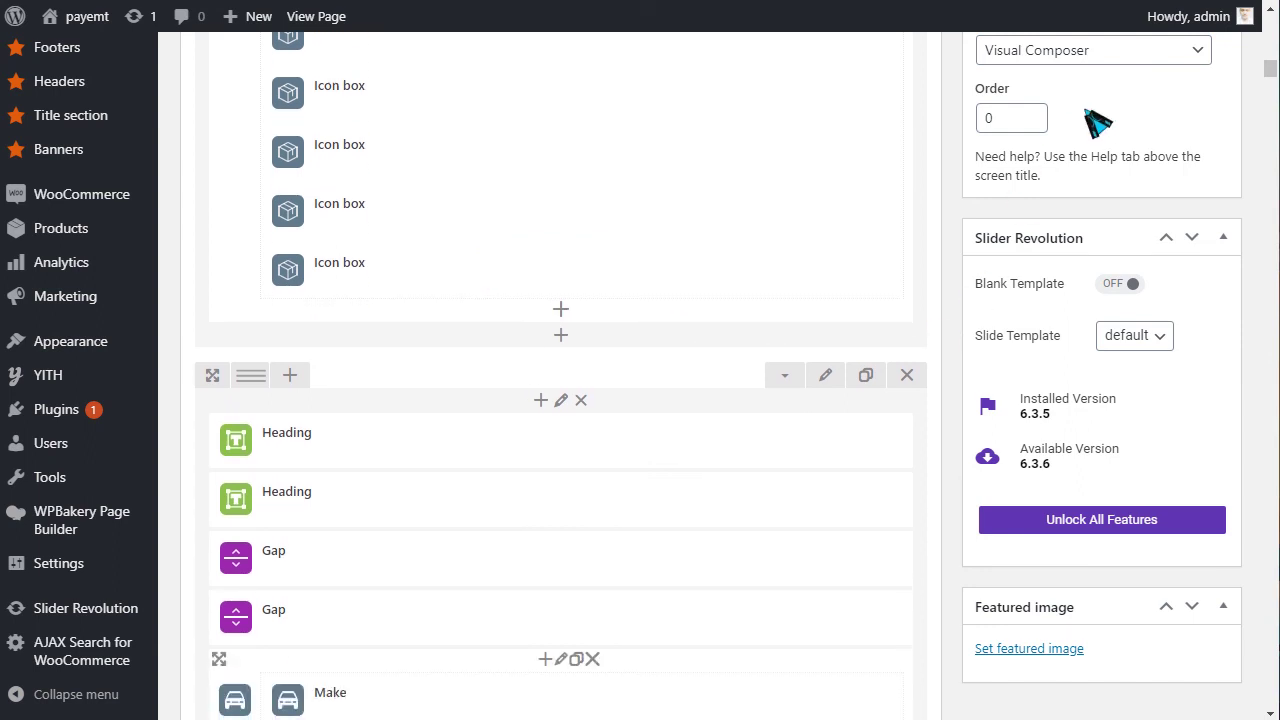
# Step: Dismiss the page builder's welcome tip and switch to the Home page's front end
pyautogui.moveTo(1268, 68); pyautogui.dragTo(1268, 25)
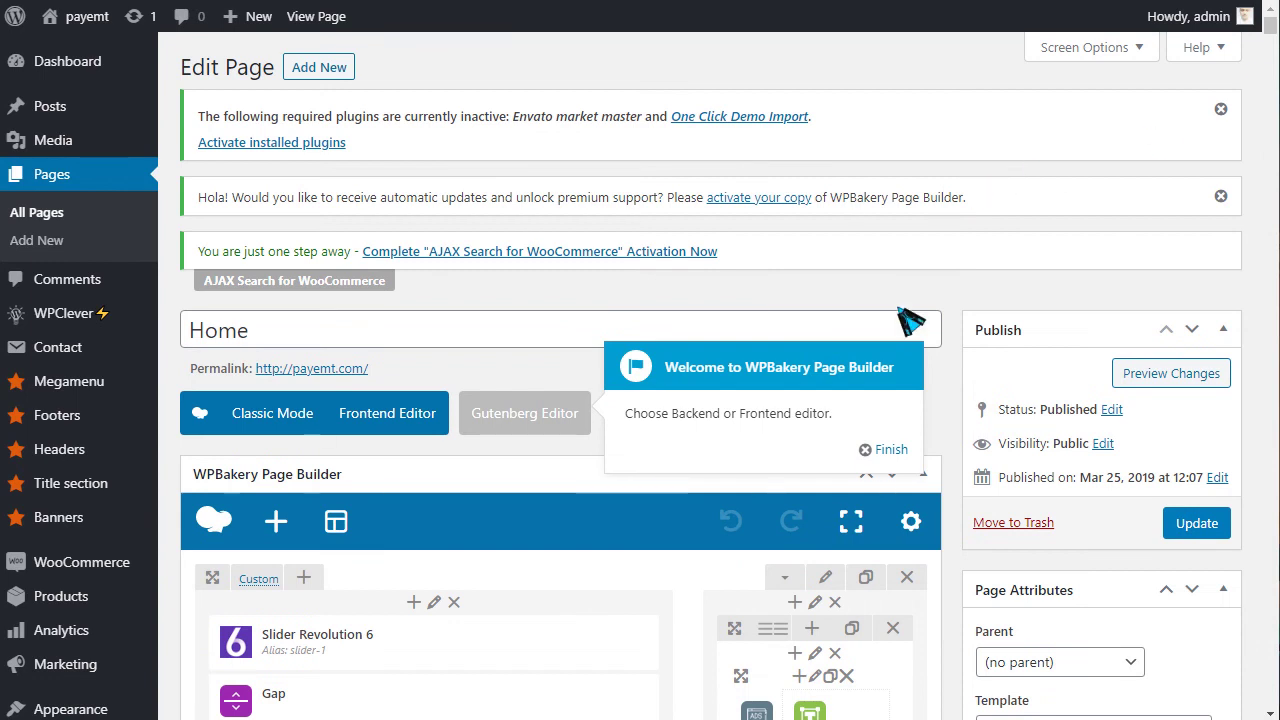
pyautogui.click(887, 450)
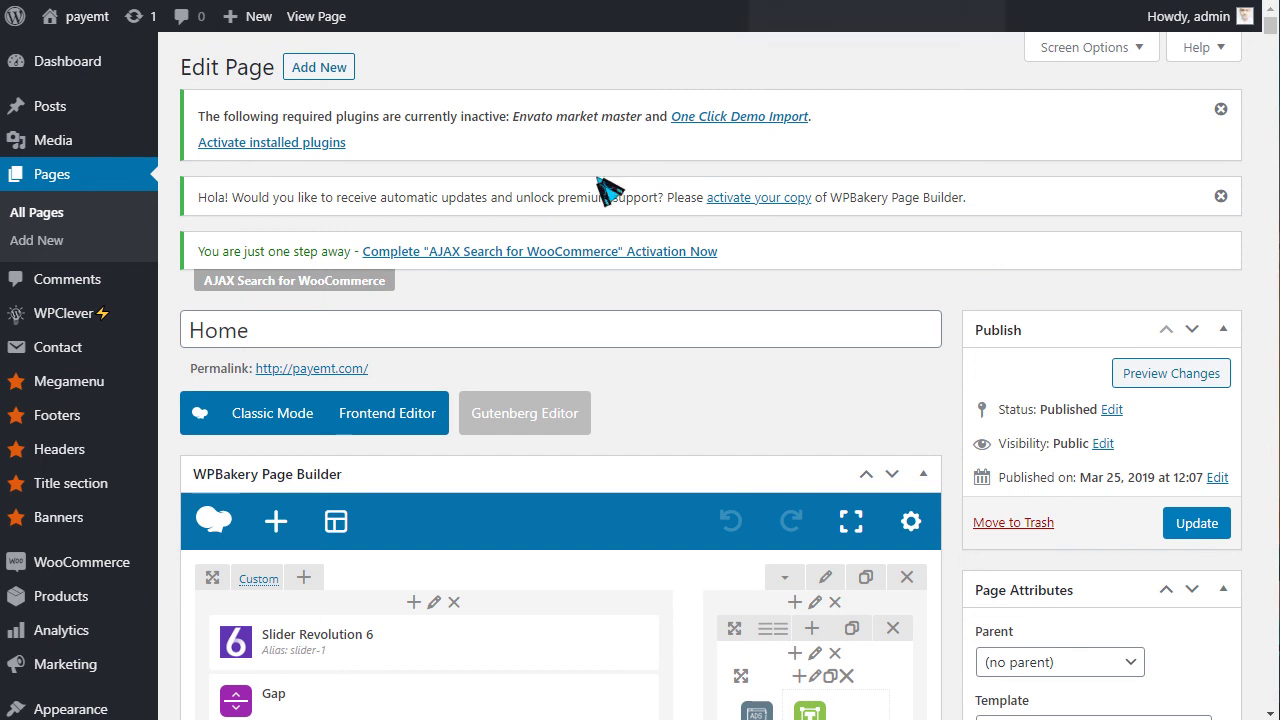
pyautogui.click(390, 413)
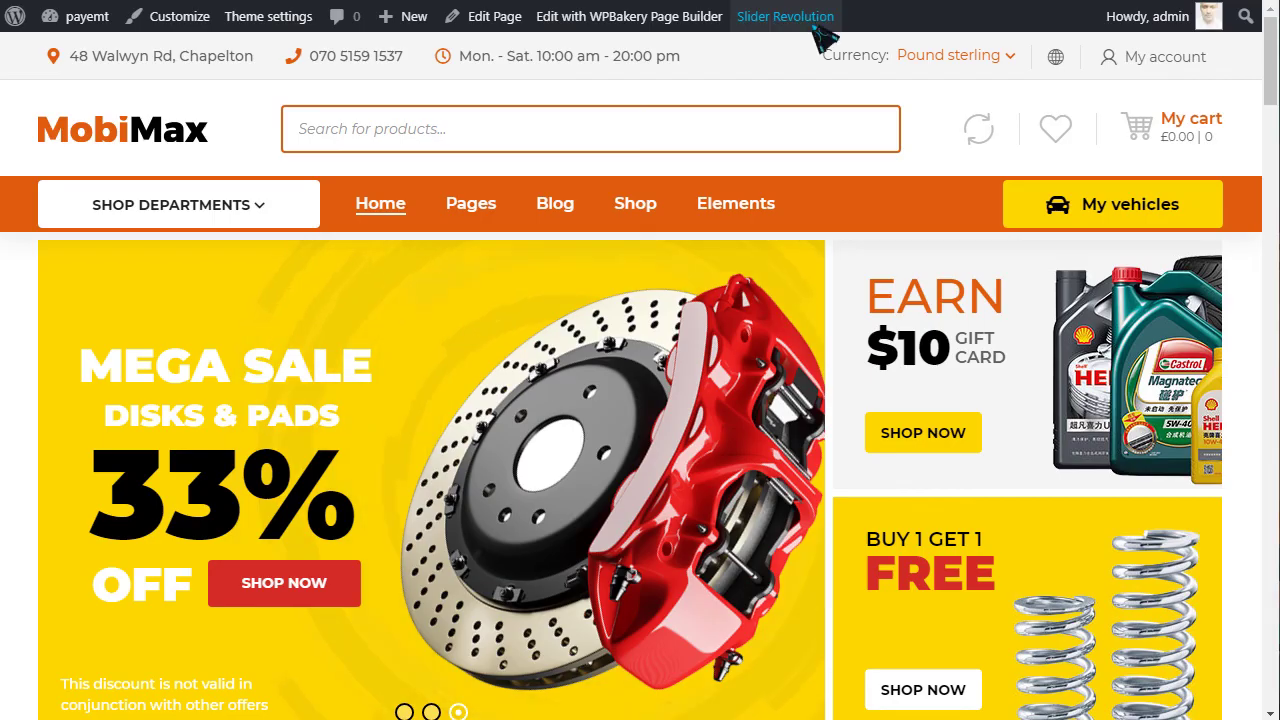
# Step: Inspect the Elements mega menu in the storefront's main navigation
pyautogui.moveTo(734, 225)
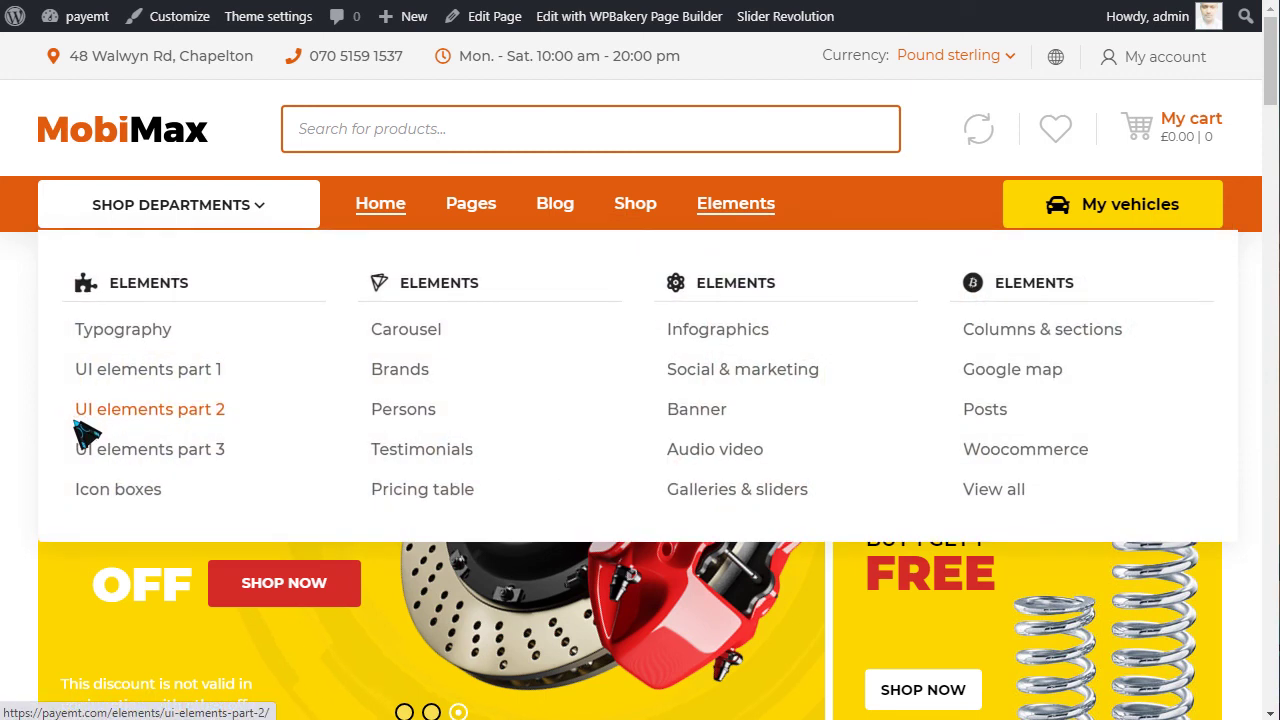
pyautogui.scroll(-1, 100, 300)
pyautogui.click(120, 194)
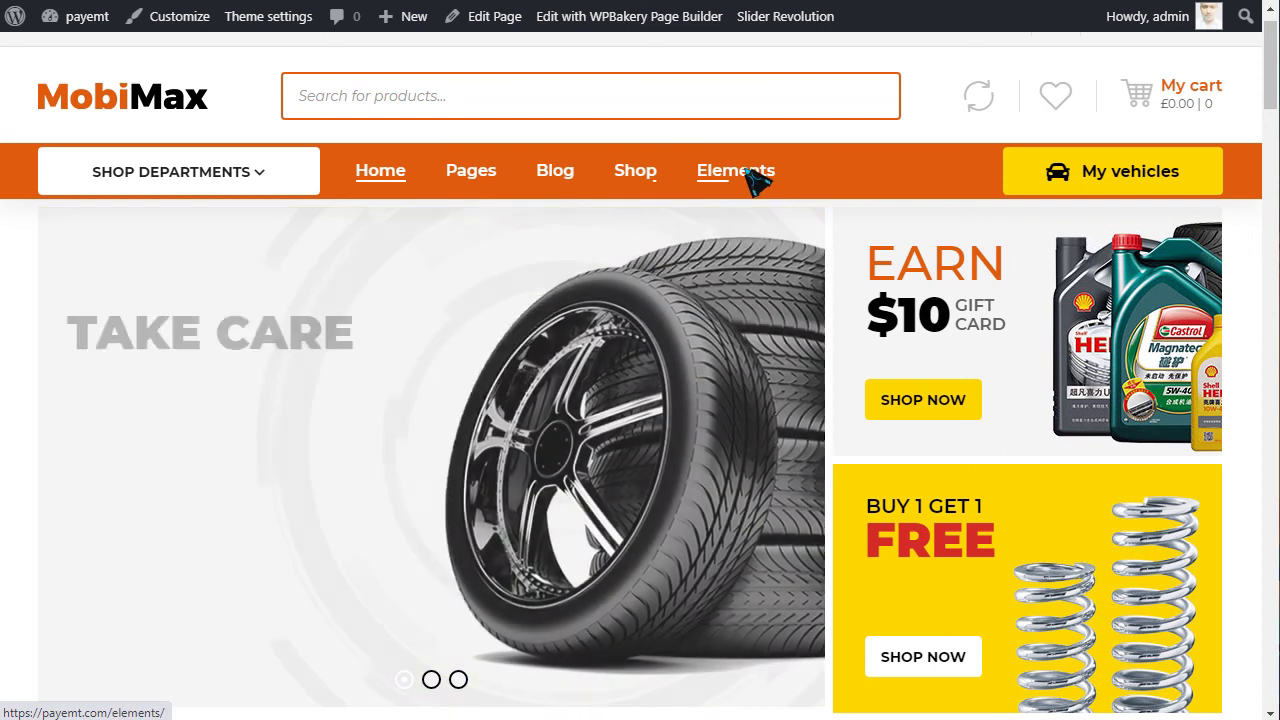
pyautogui.moveTo(748, 174)
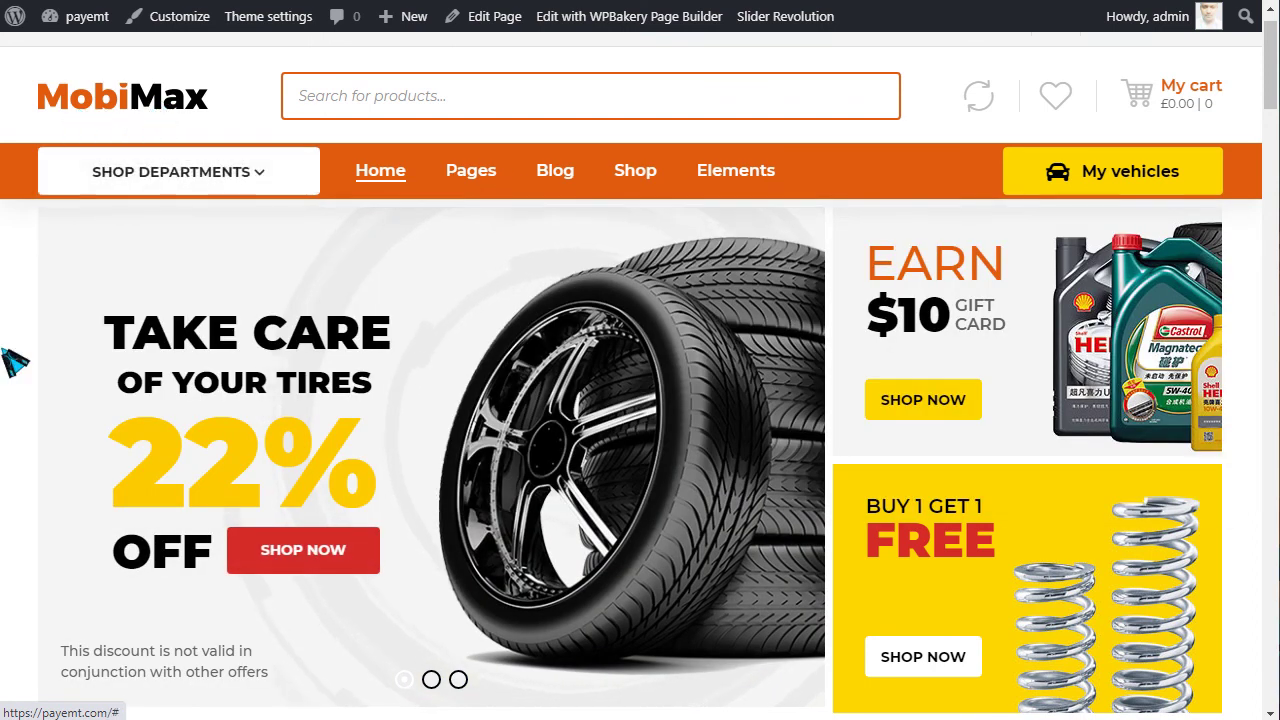
# Step: Look through the storefront home page's part categories, auto makes and Popular product sections
pyautogui.scroll(-4, 92, 480)
pyautogui.scroll(-8, 110, 470)
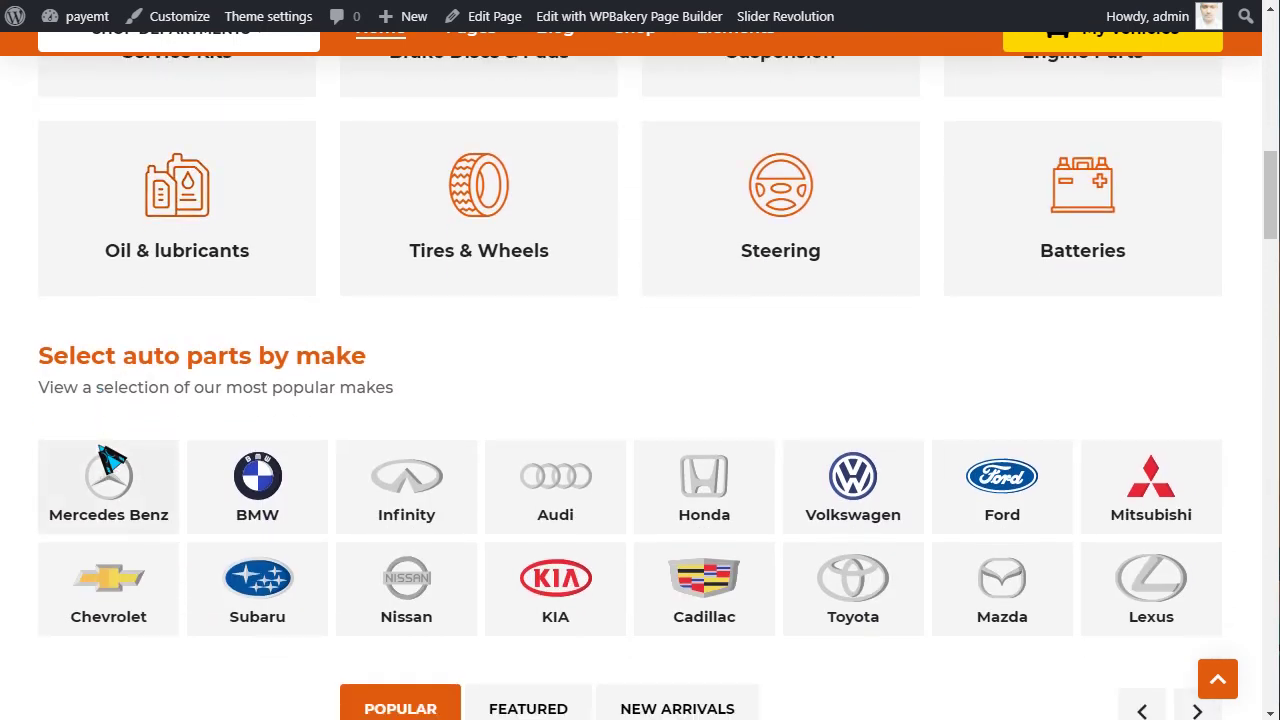
pyautogui.scroll(-2, 128, 462)
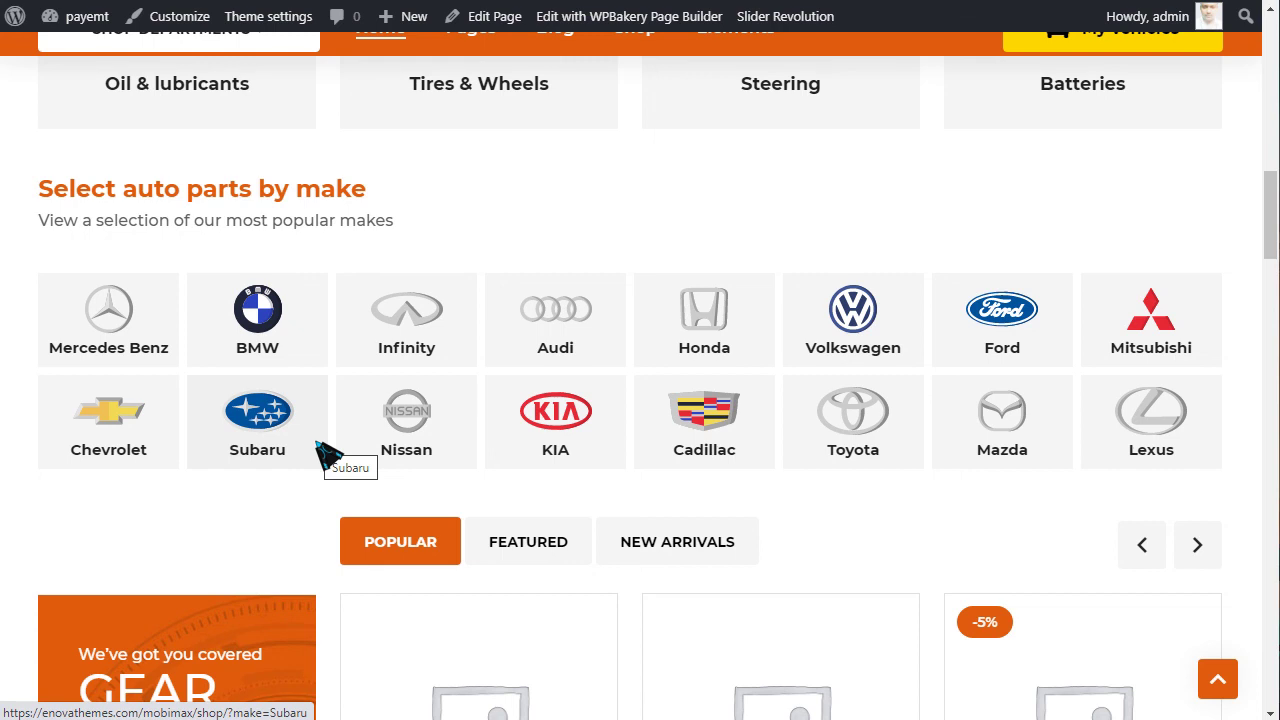
pyautogui.scroll(-3, 310, 430)
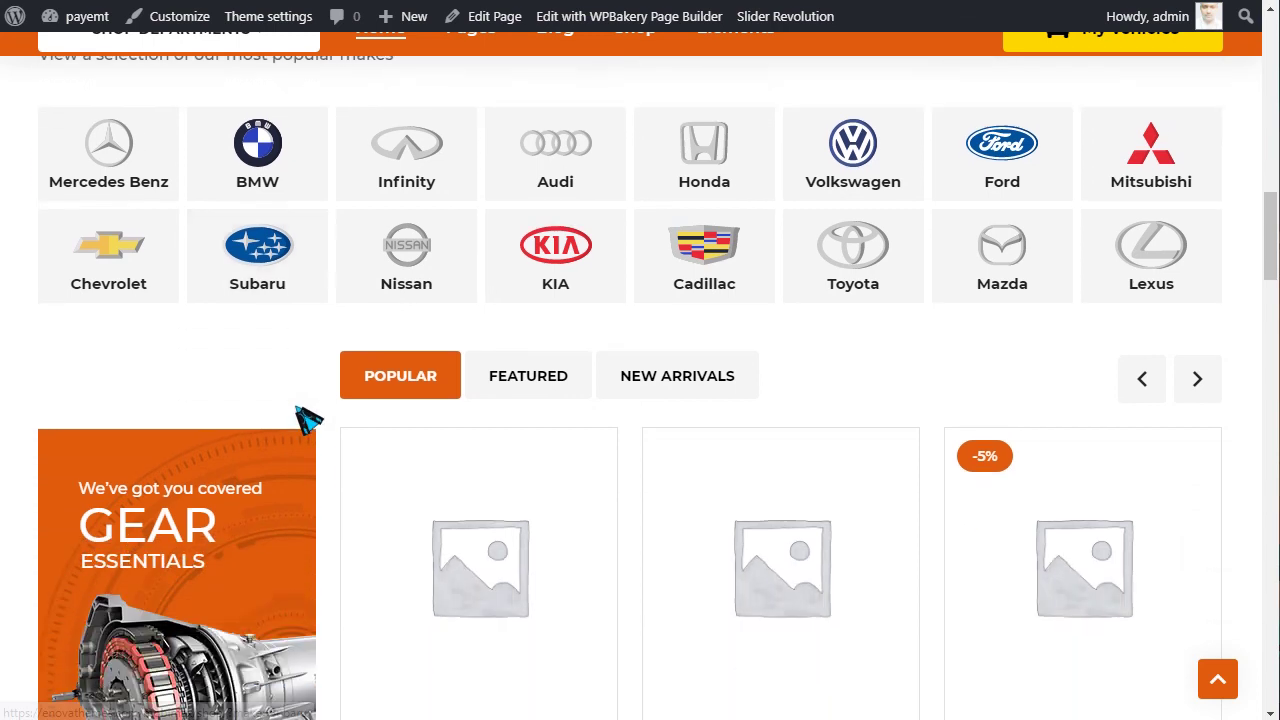
pyautogui.scroll(-1, 236, 448)
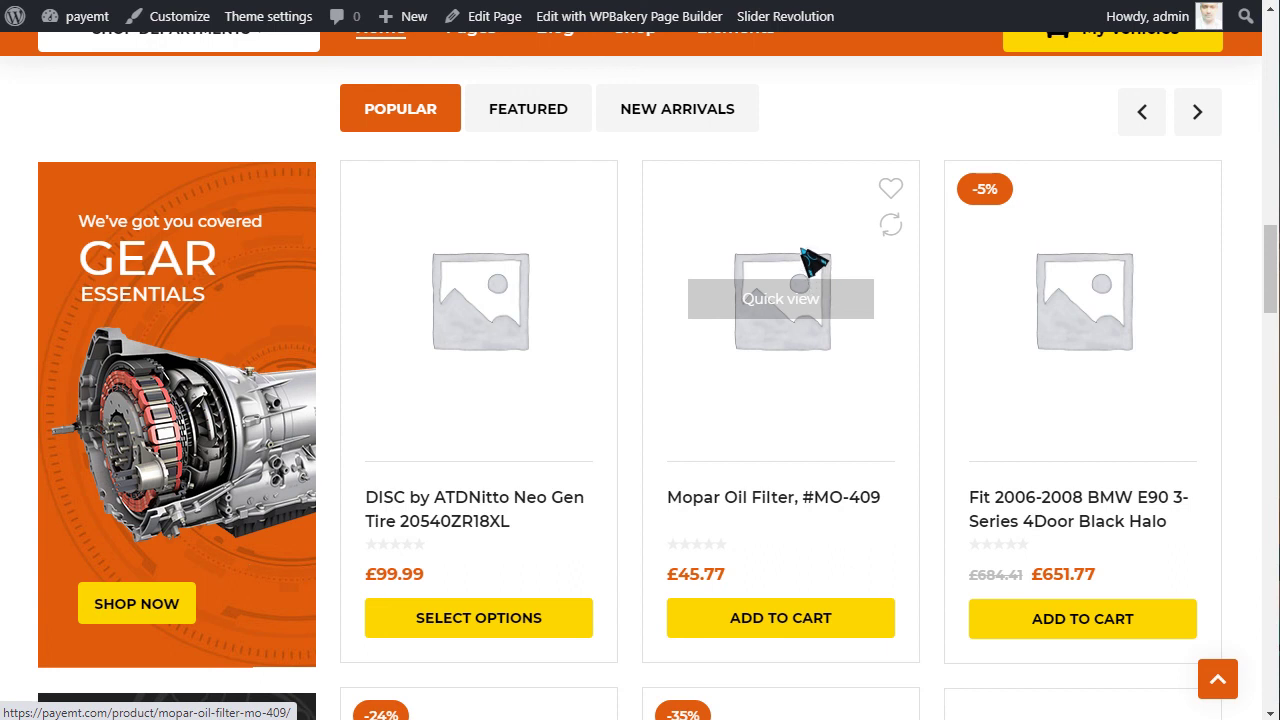
pyautogui.scroll(-1, 638, 585)
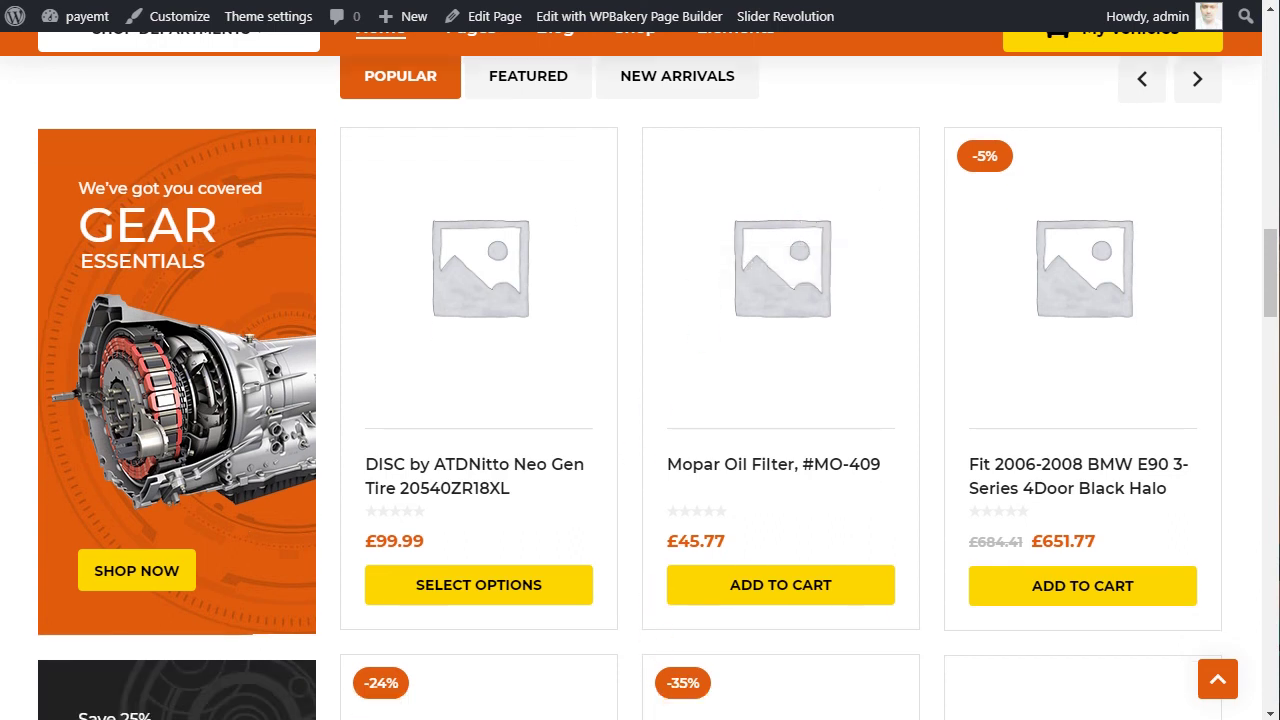